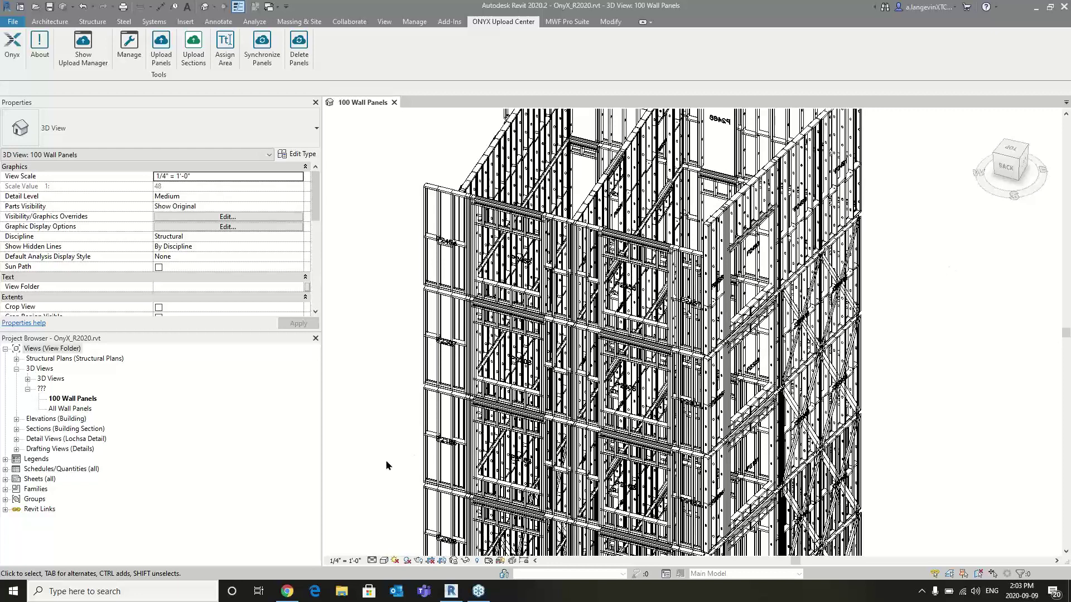
# Step: Switch to ONYX in Chrome and review the Howick options for assigning a CNC machine to component sections, leaving without saving
pyautogui.click(287, 591)
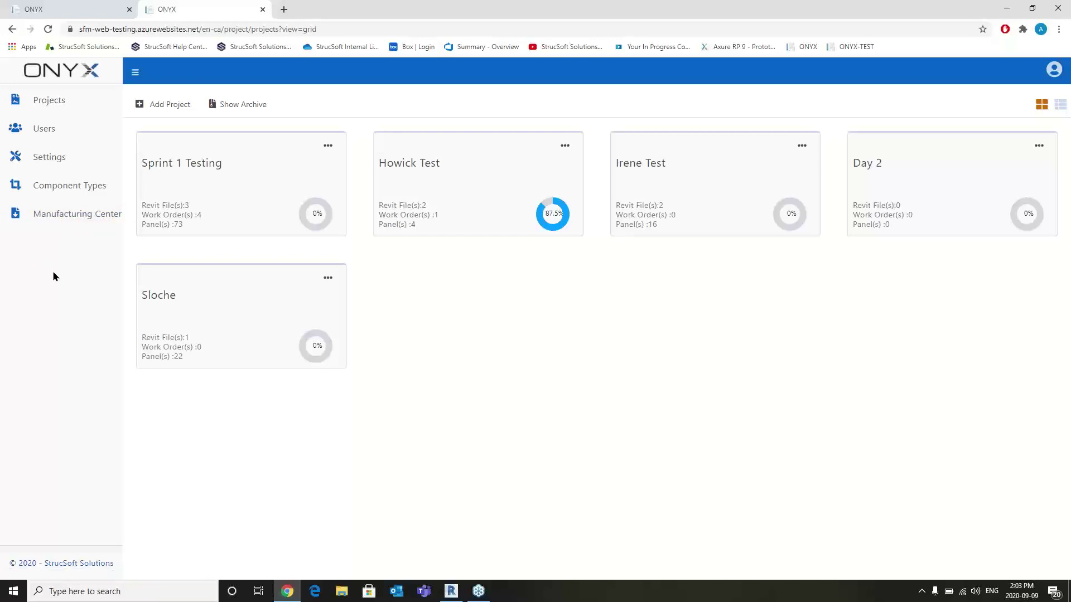
pyautogui.click(73, 195)
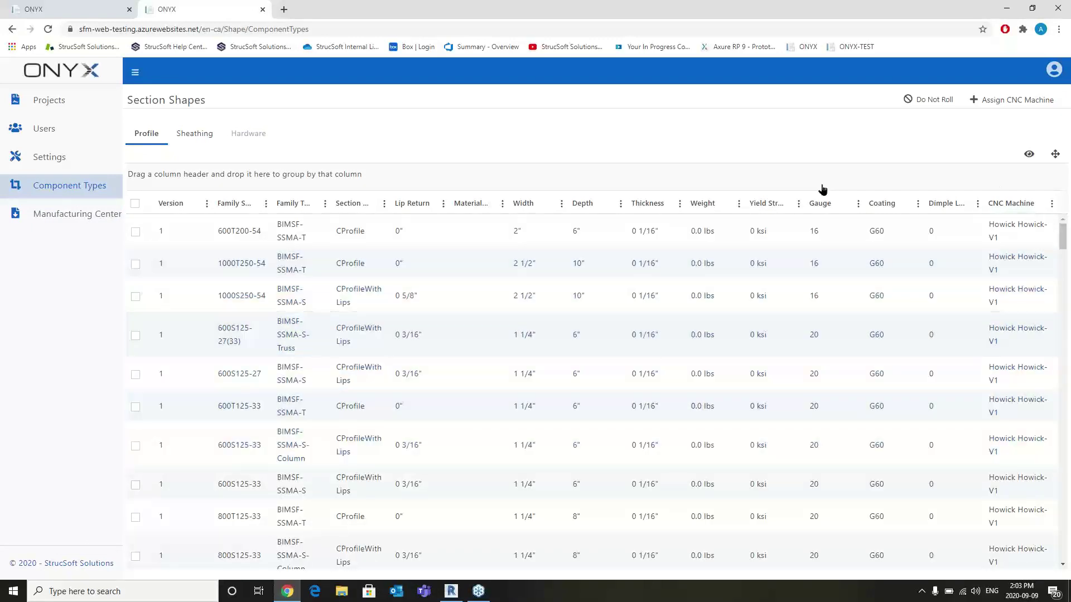
pyautogui.click(1023, 99)
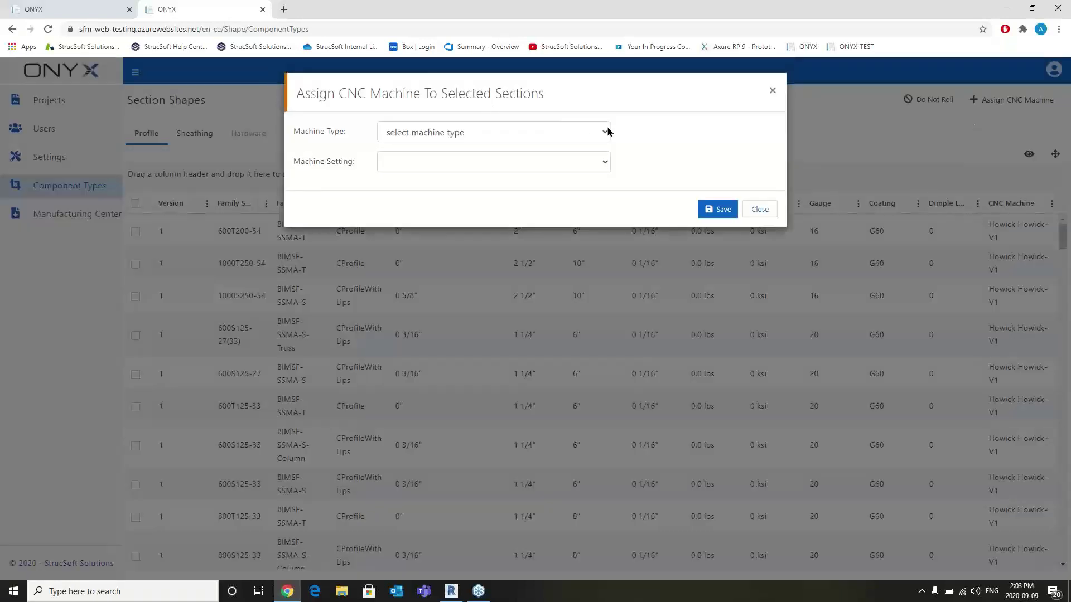
pyautogui.click(596, 132)
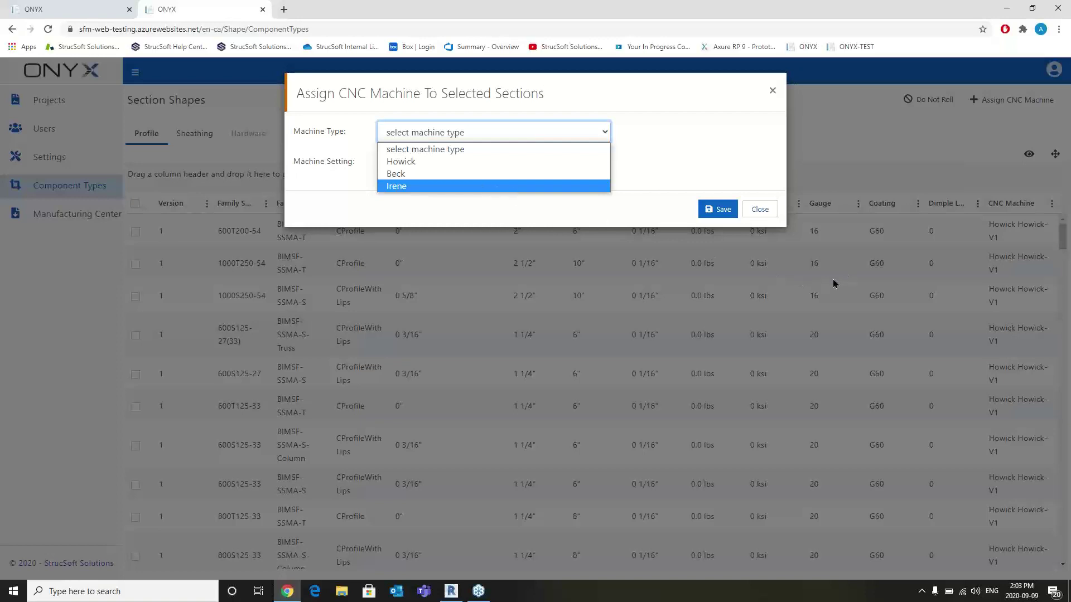
pyautogui.moveTo(459, 595)
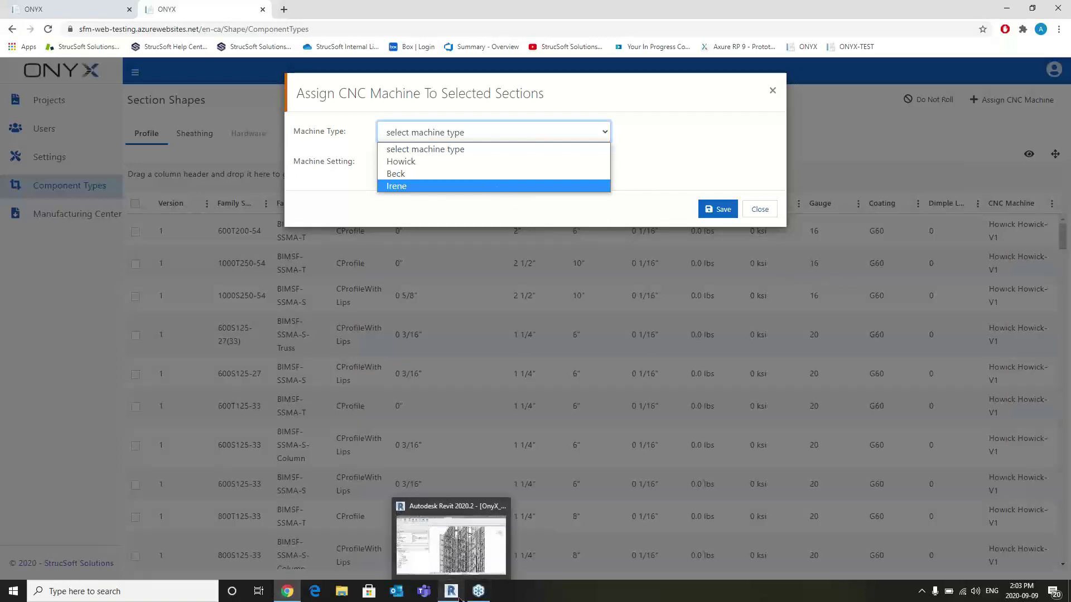
pyautogui.moveTo(455, 554)
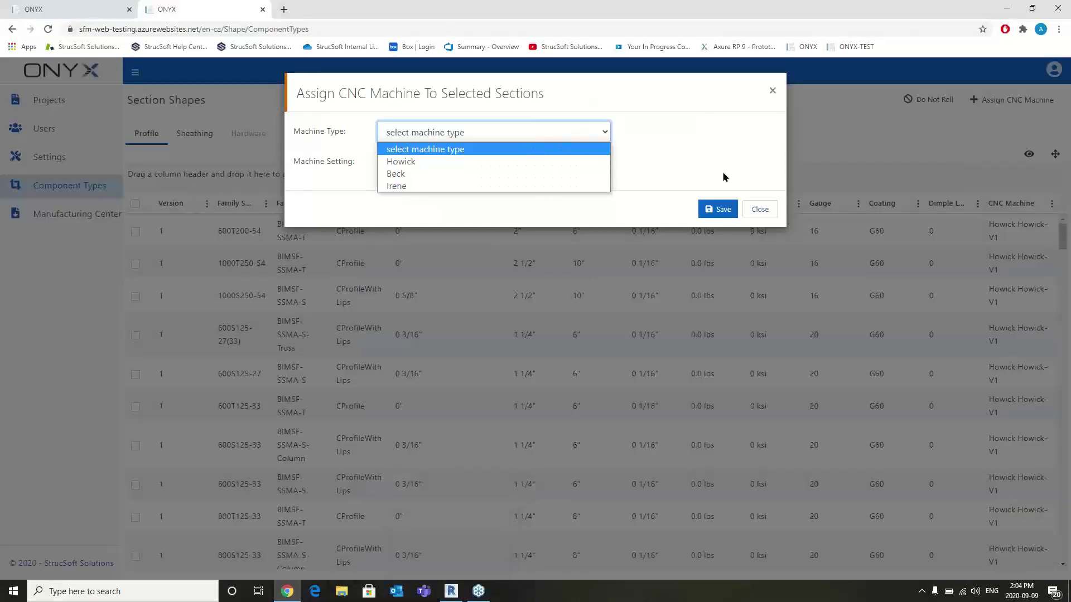
pyautogui.click(438, 161)
pyautogui.click(541, 162)
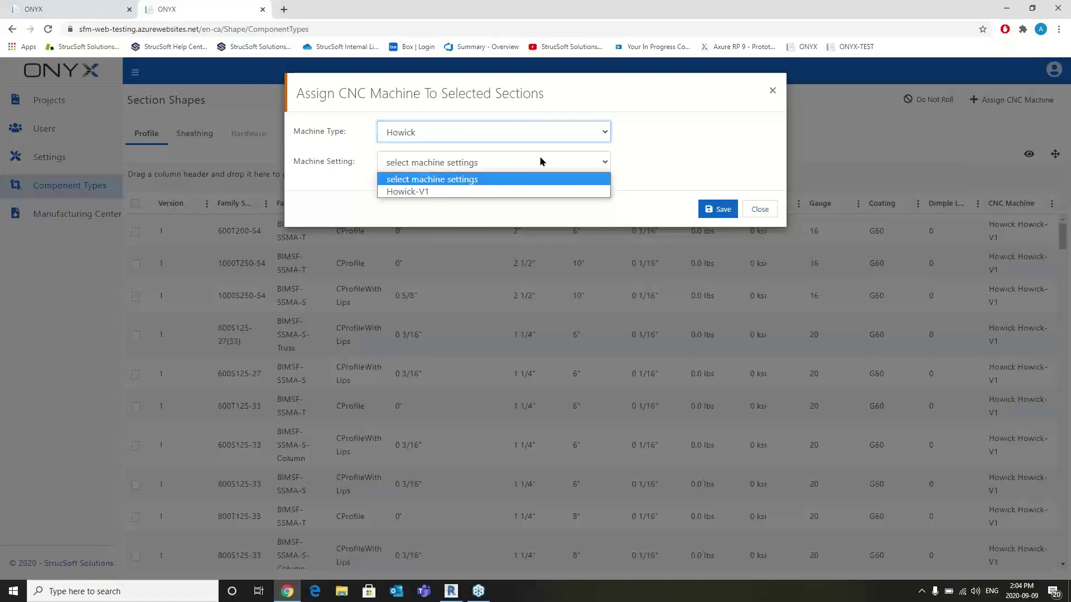
pyautogui.click(632, 142)
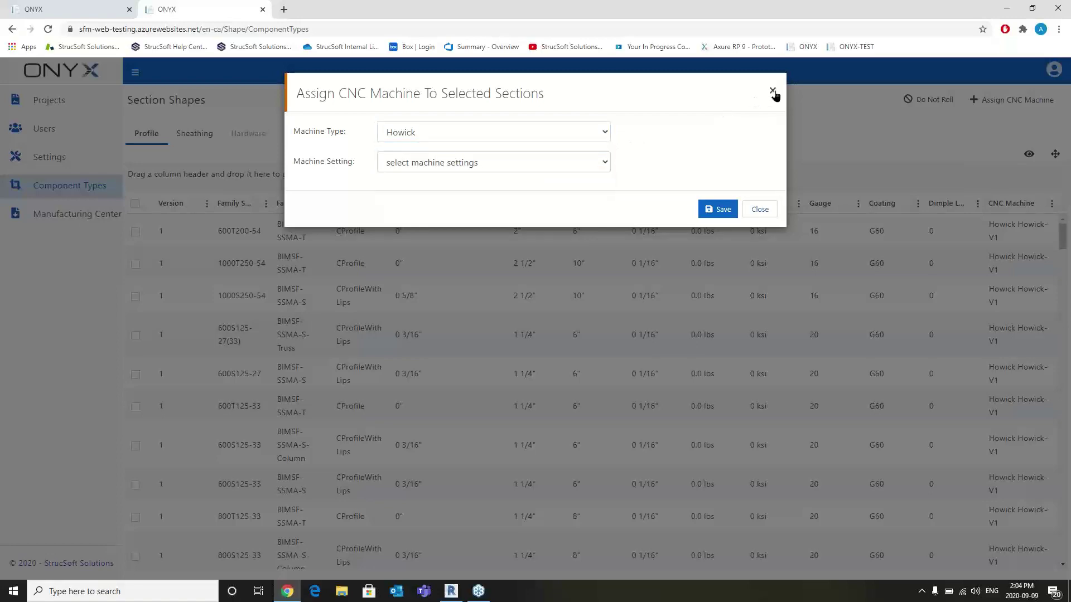
pyautogui.click(773, 91)
# Step: Review the CNC machine settings lists for the Irene and Howick machine types
pyautogui.click(45, 157)
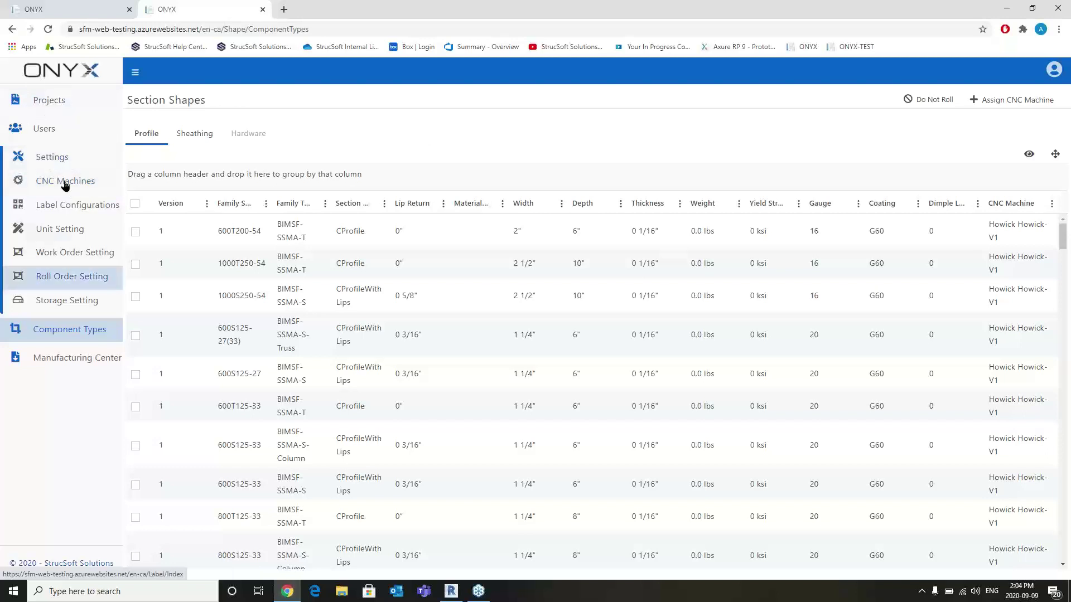
pyautogui.click(66, 181)
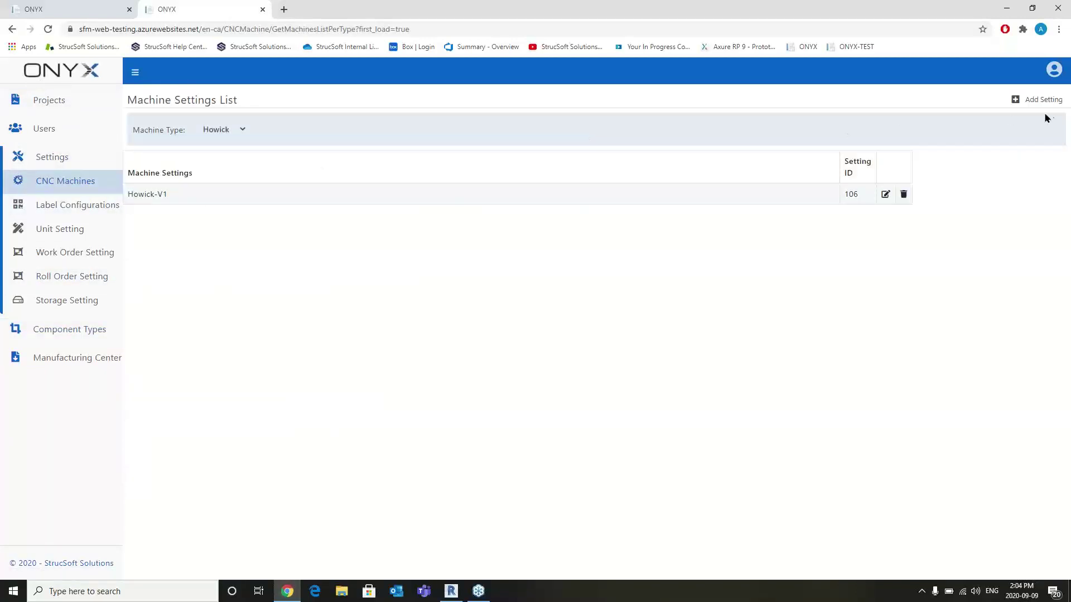
pyautogui.click(247, 133)
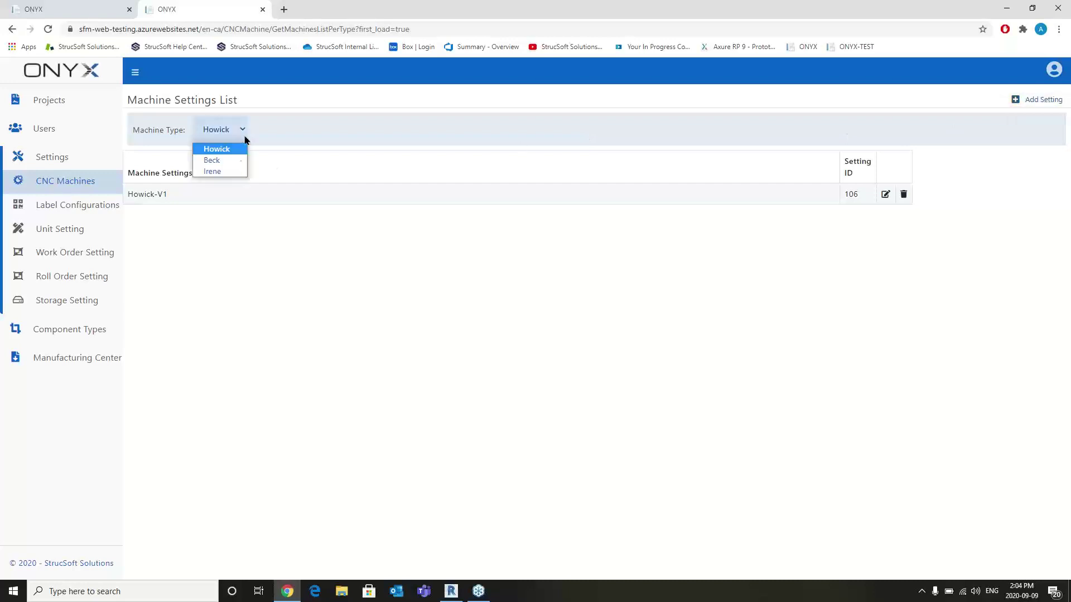
pyautogui.click(225, 173)
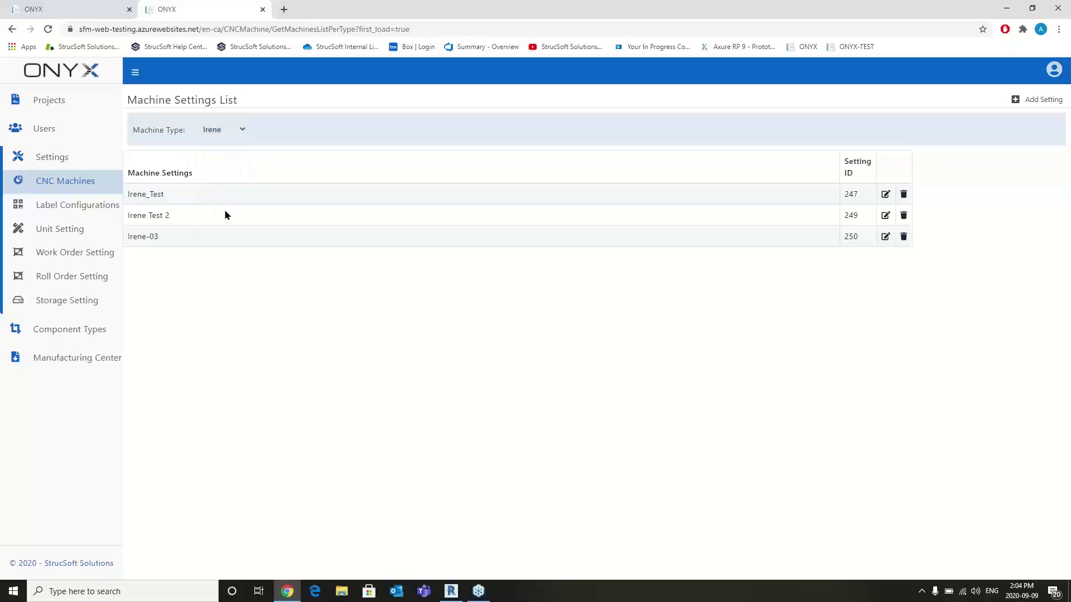
pyautogui.click(241, 132)
pyautogui.click(216, 149)
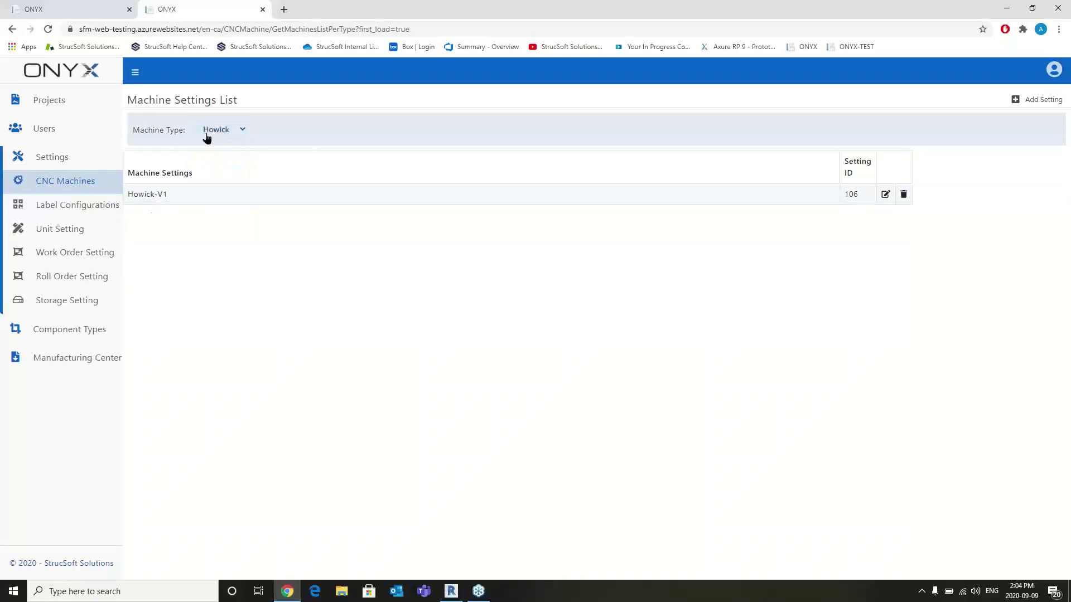
# Step: Examine the parameters and output options of a new Howick machine setting, and close the form without creating it
pyautogui.click(1020, 100)
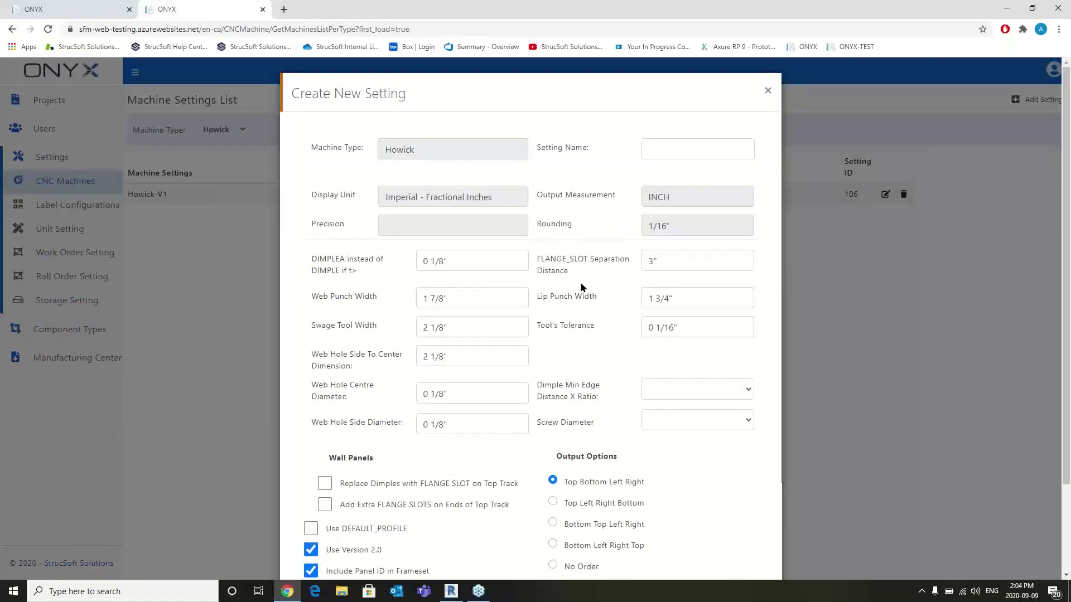
pyautogui.scroll(-2, 580, 283)
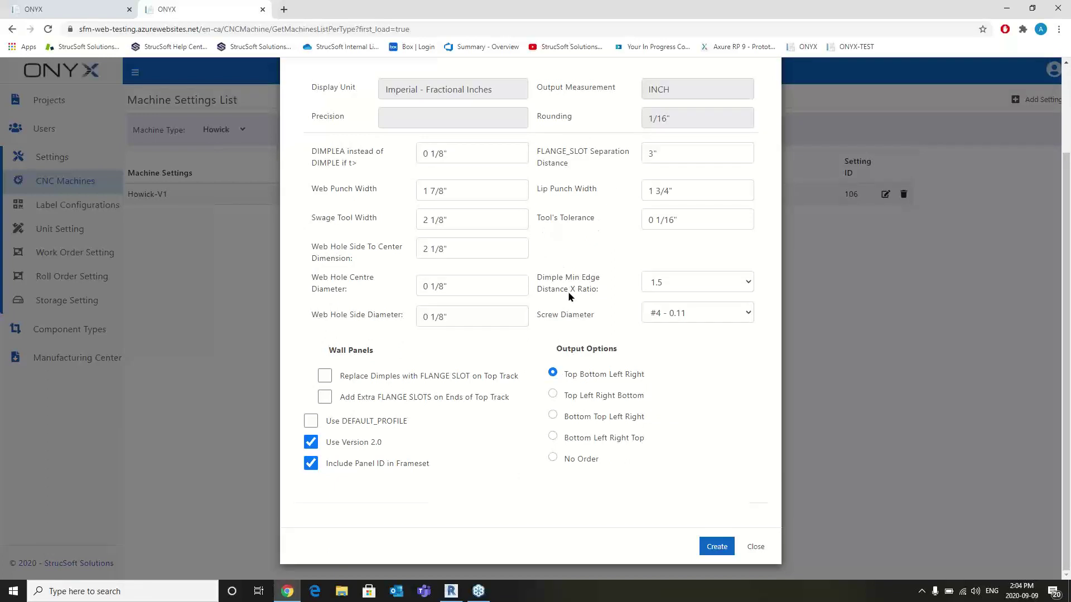
pyautogui.scroll(3, 580, 232)
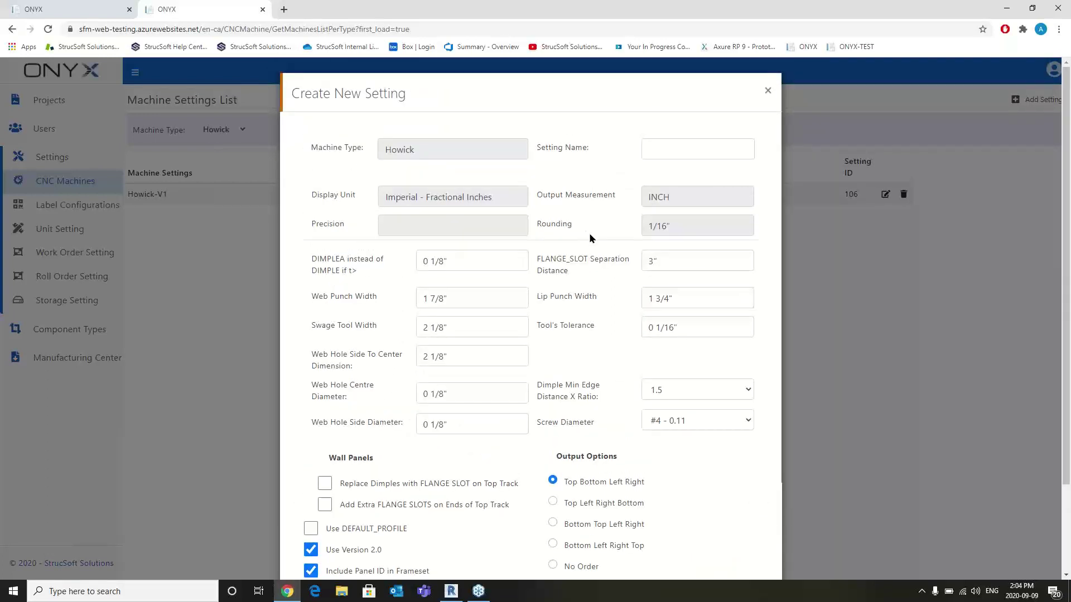
pyautogui.scroll(-1, 551, 269)
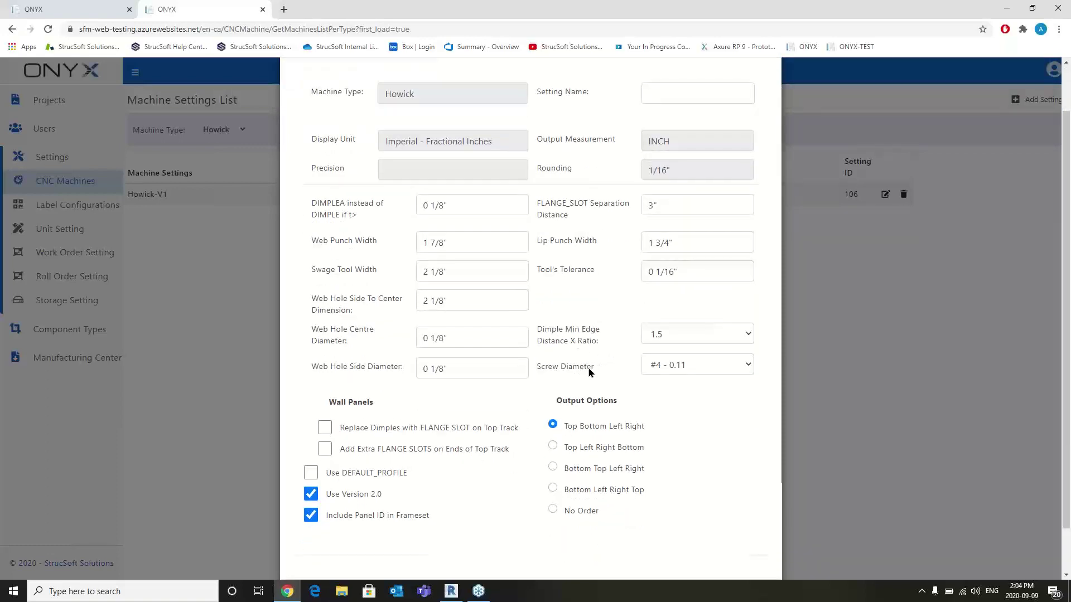
pyautogui.scroll(1, 597, 360)
pyautogui.click(767, 84)
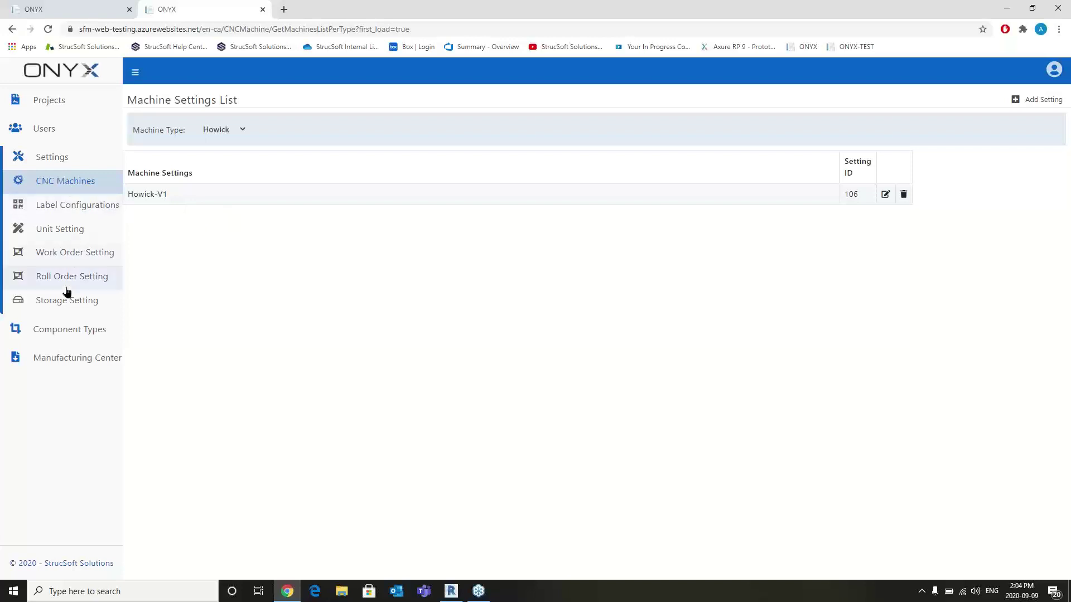
# Step: Return to the component types and review the profile rows with their CNC machine assignments, leaving none selected
pyautogui.click(64, 329)
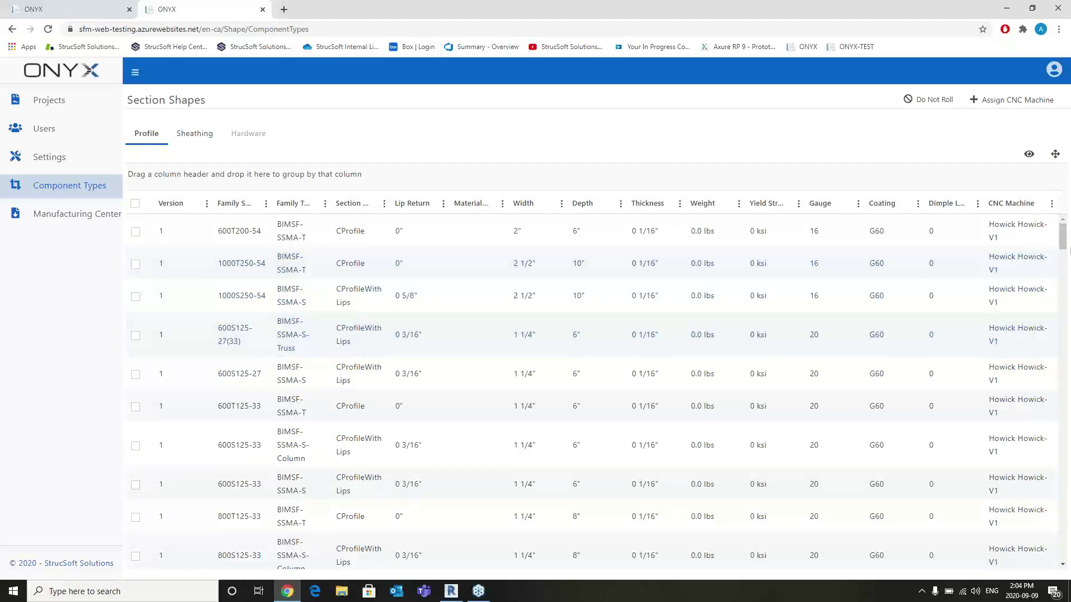
pyautogui.click(135, 263)
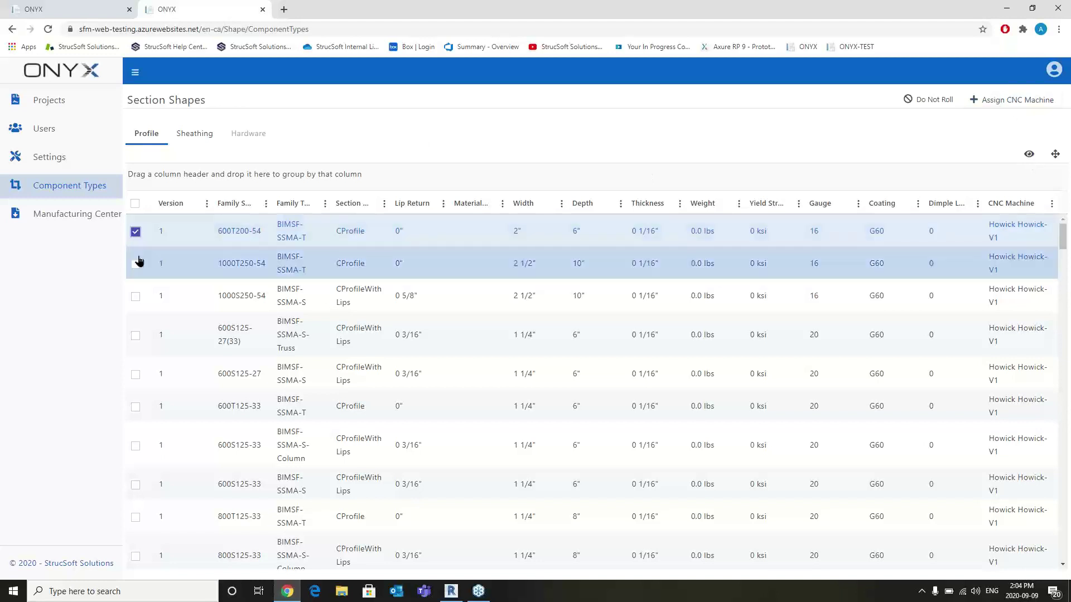
pyautogui.click(136, 263)
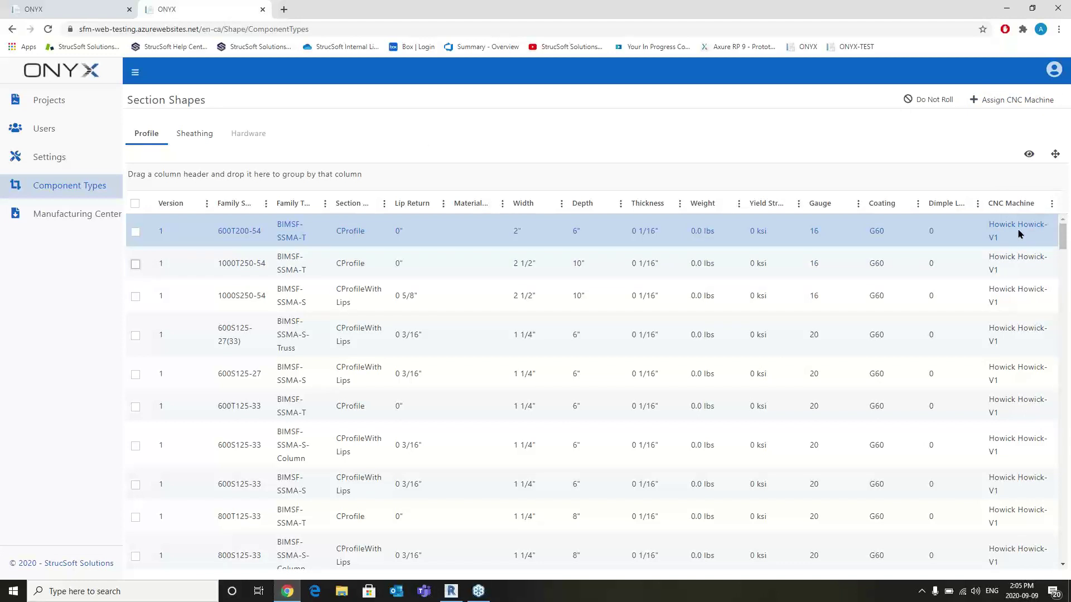
# Step: Switch to Revit and set the section shape of the W-Wide Flange components to C Profile for the section upload
pyautogui.click(451, 591)
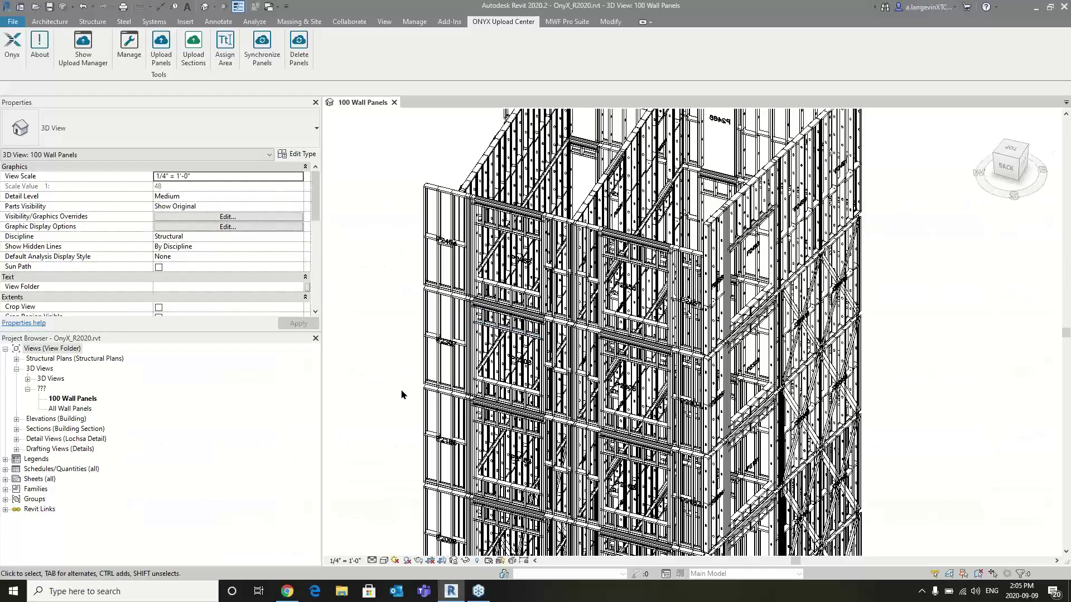
pyautogui.click(194, 47)
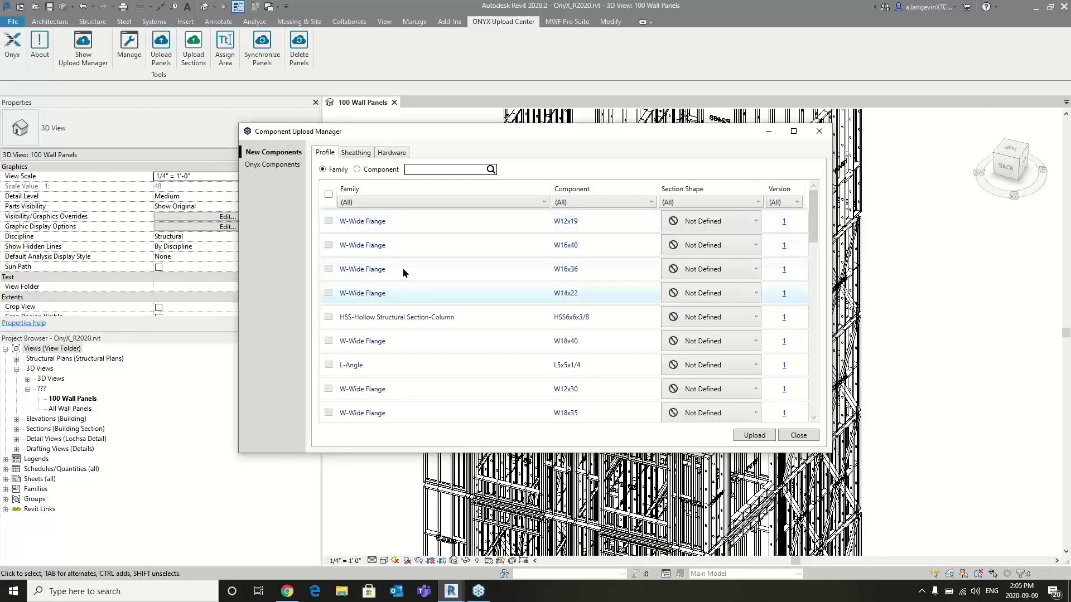
pyautogui.click(756, 221)
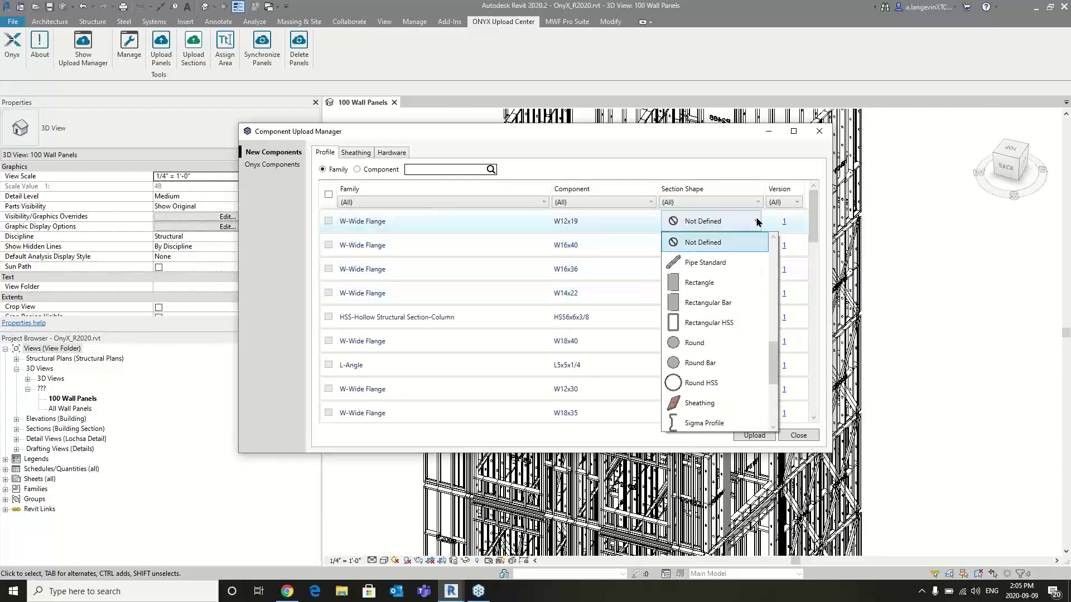
pyautogui.scroll(-3, 781, 269)
pyautogui.scroll(3, 781, 269)
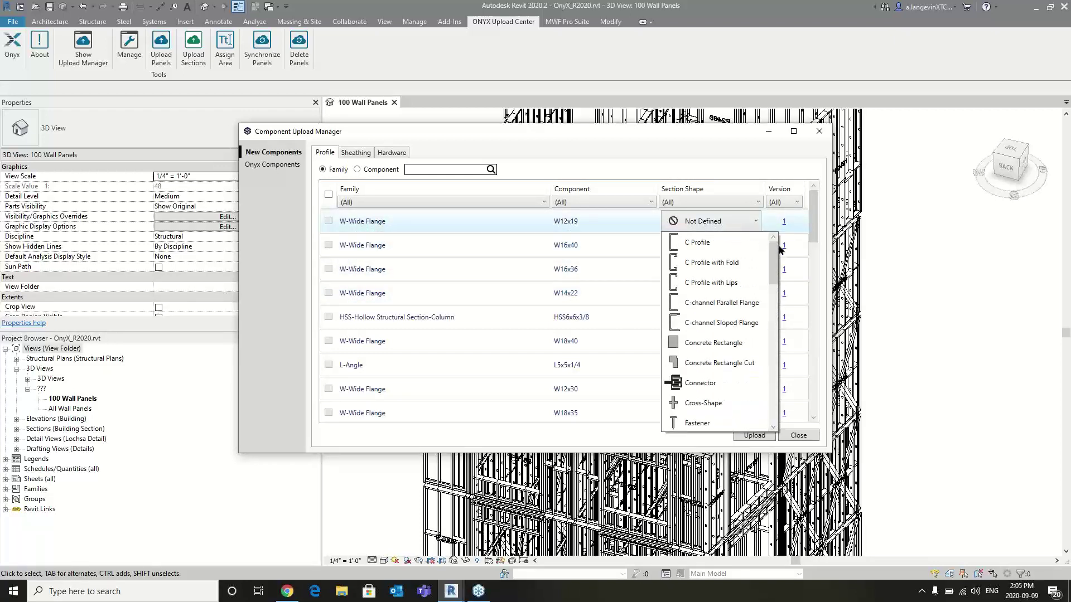
pyautogui.click(712, 247)
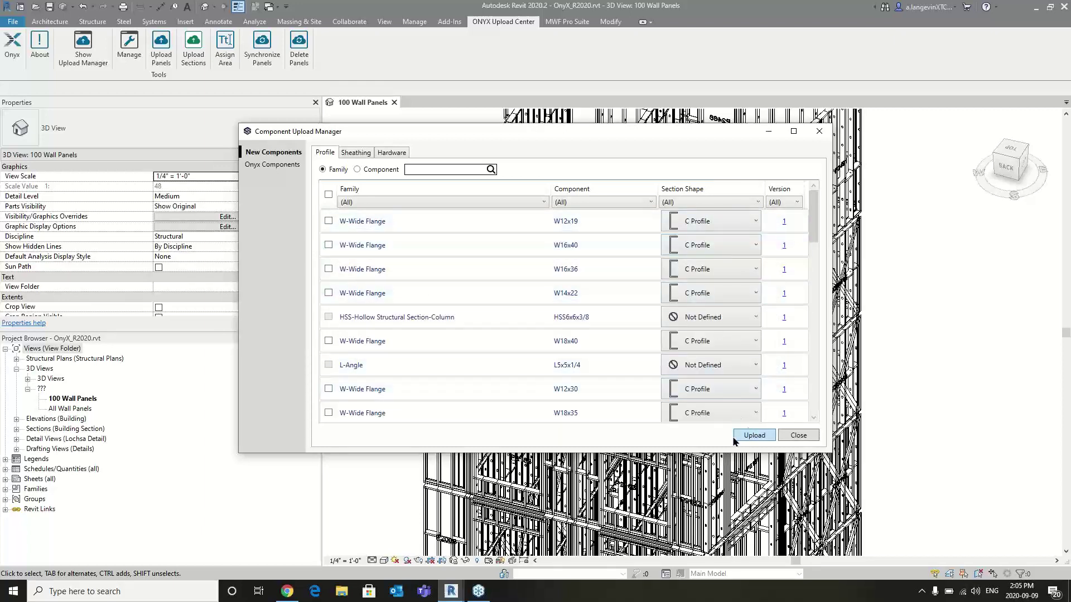
# Step: Look through the profile components already stored in Onyx, and close the Component Upload Manager
pyautogui.click(267, 165)
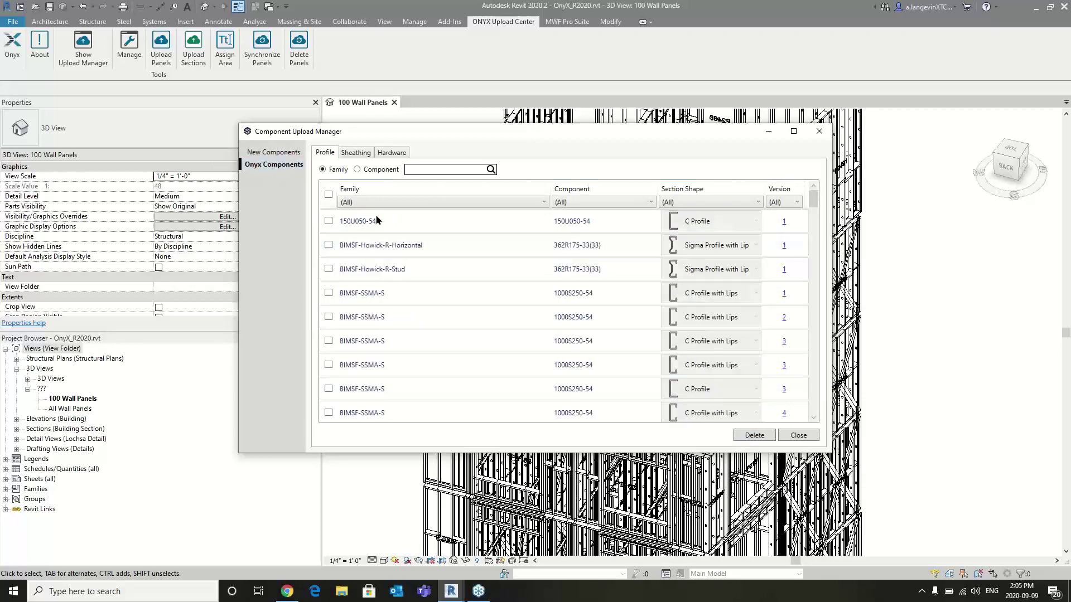
pyautogui.scroll(-8, 464, 265)
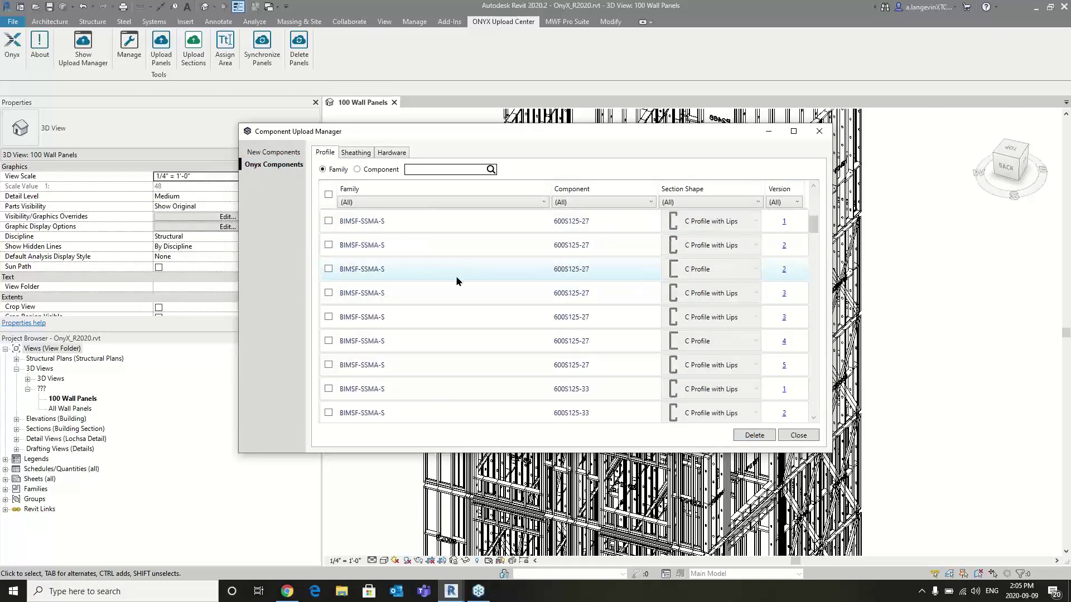
pyautogui.scroll(-10, 468, 298)
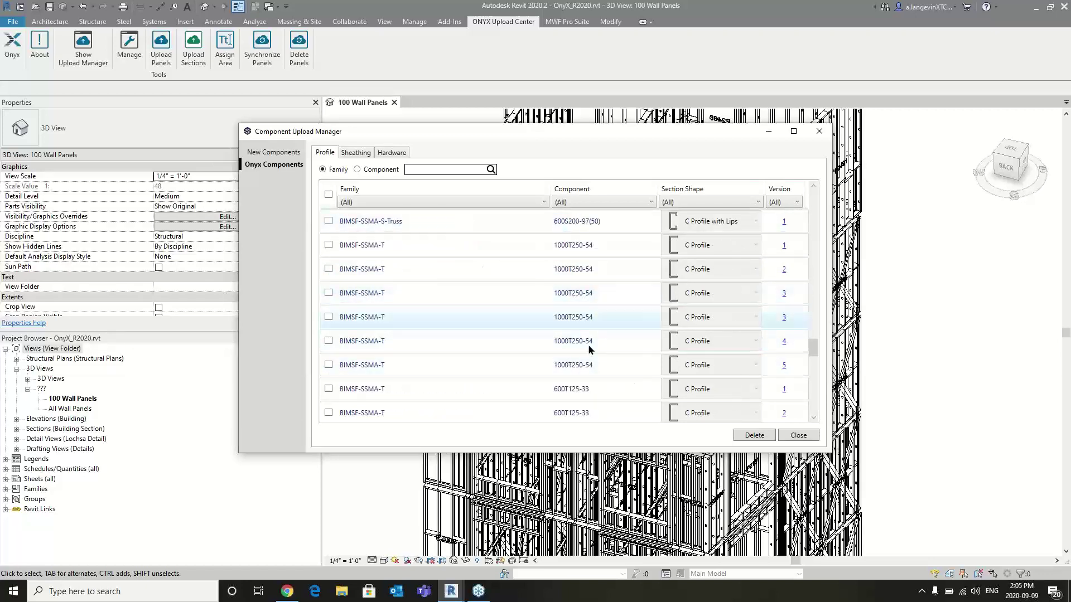
pyautogui.scroll(-5, 463, 275)
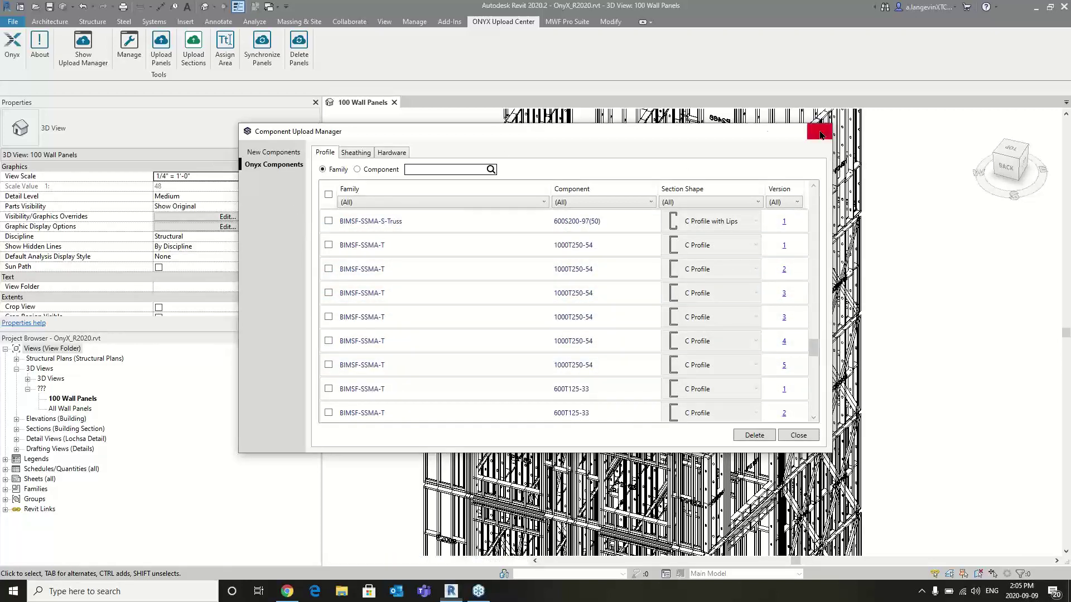
pyautogui.click(818, 131)
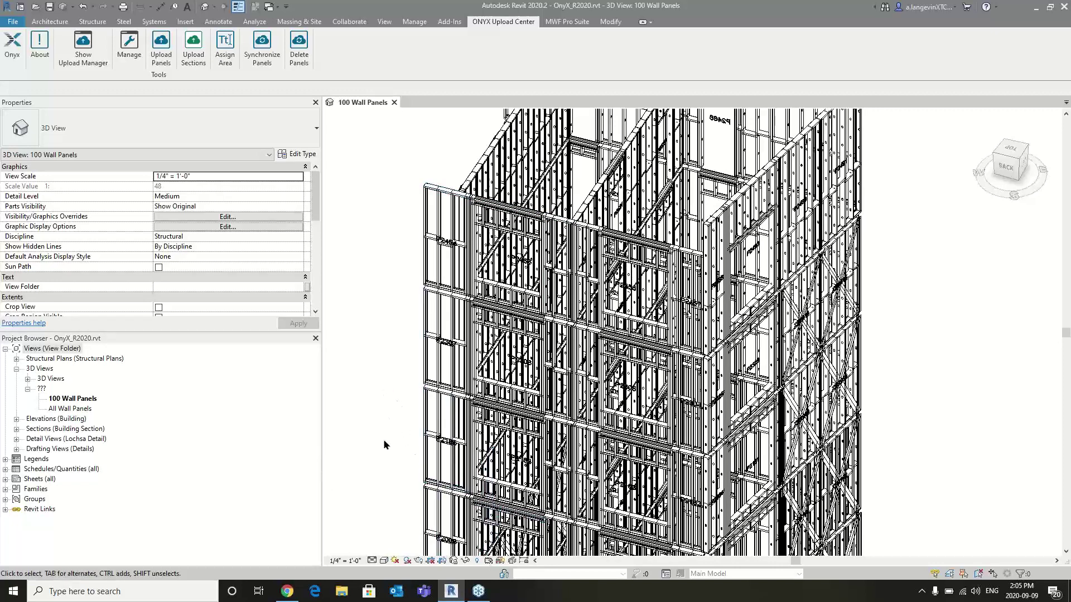
# Step: Switch back to ONYX in Chrome and open the Howick Test project's work orders
pyautogui.click(287, 591)
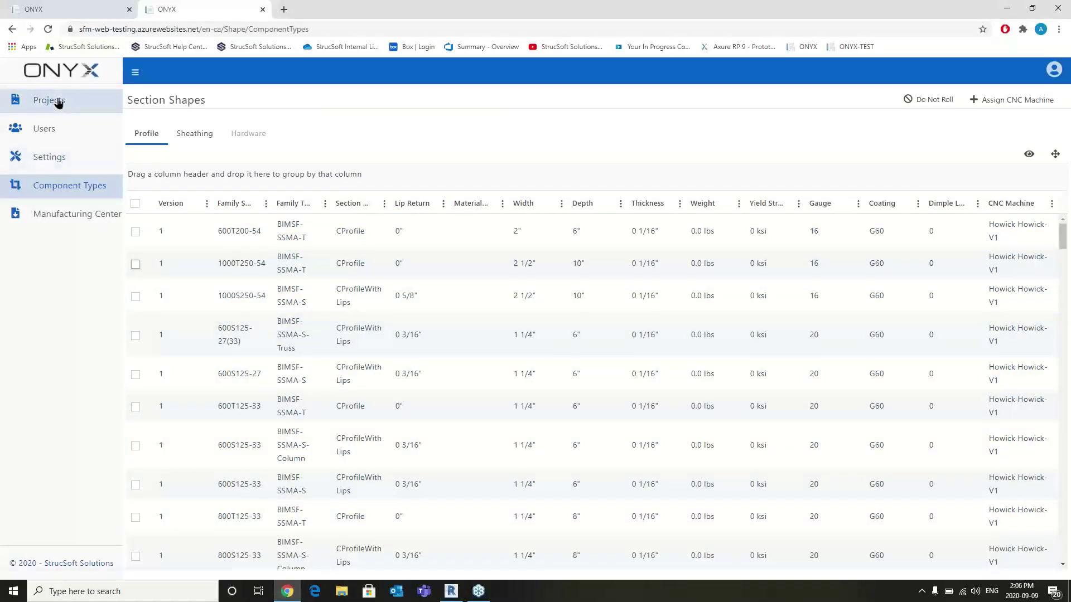
pyautogui.click(58, 102)
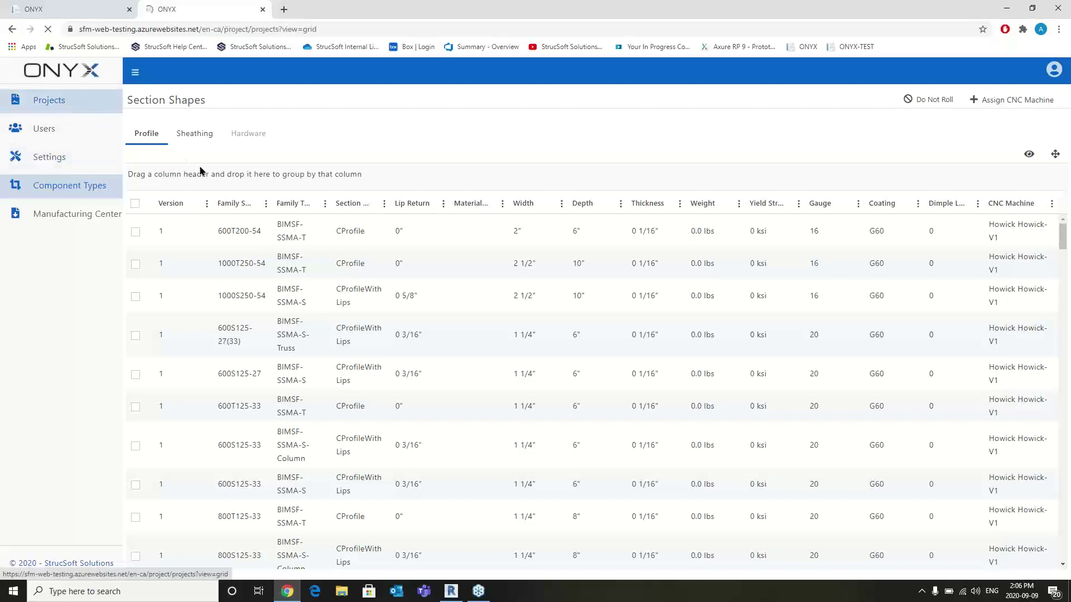
pyautogui.click(486, 174)
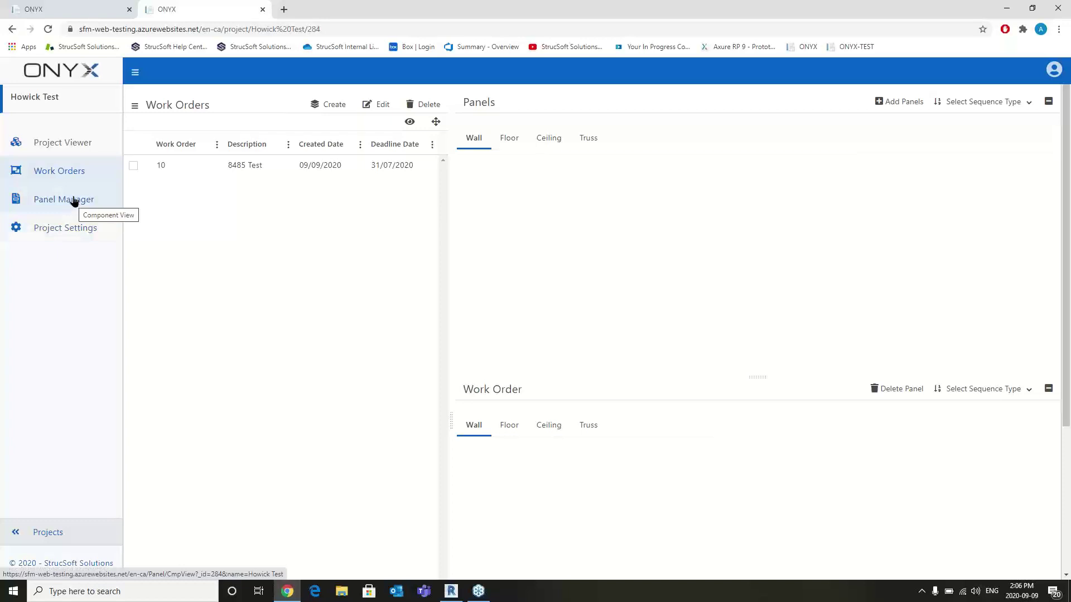
pyautogui.click(183, 160)
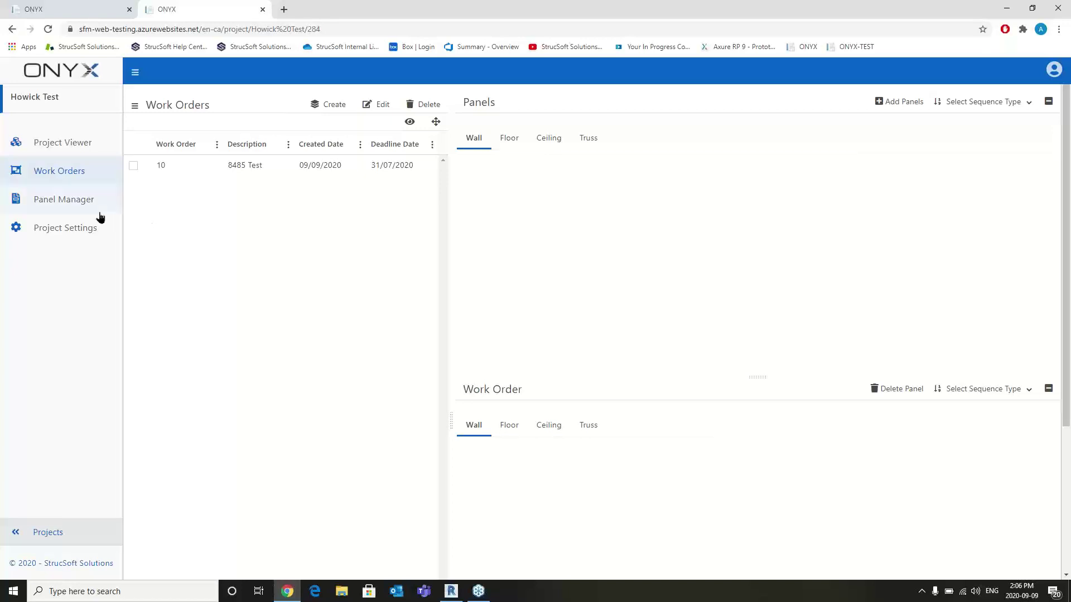
# Step: Open wall panel P2467 from the Panel Manager, widening the Panel column first, and enter its CNC Editor
pyautogui.click(71, 201)
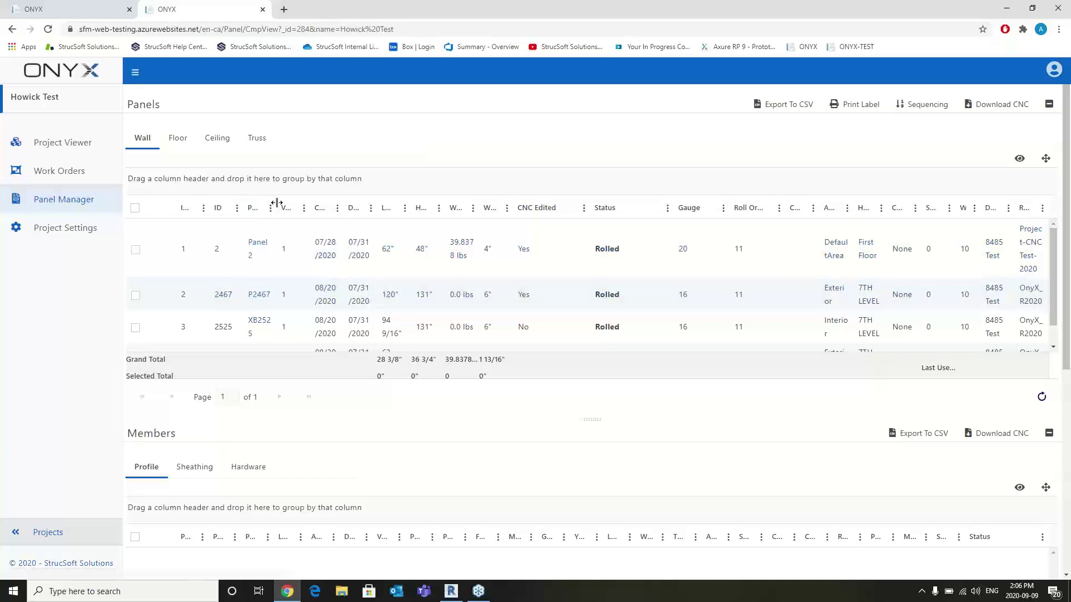
pyautogui.moveTo(280, 205); pyautogui.dragTo(321, 200)
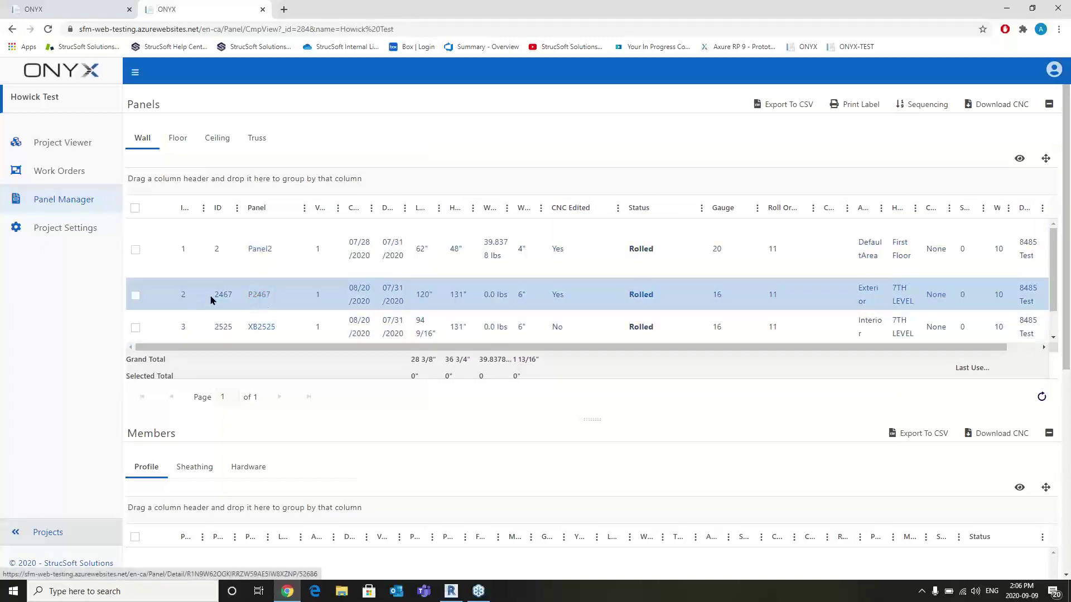
pyautogui.click(260, 297)
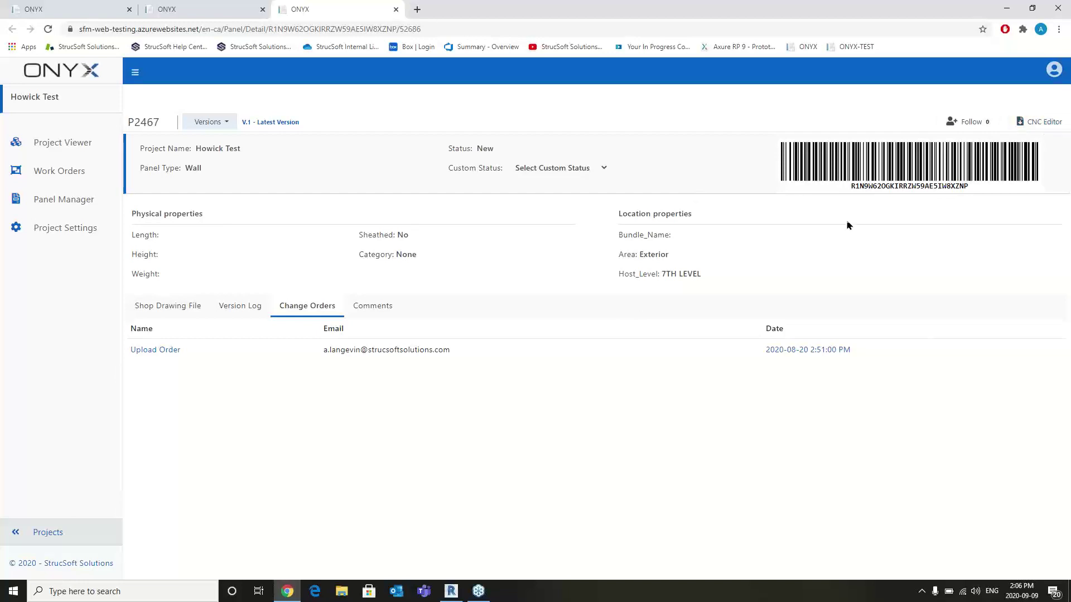
pyautogui.click(1043, 122)
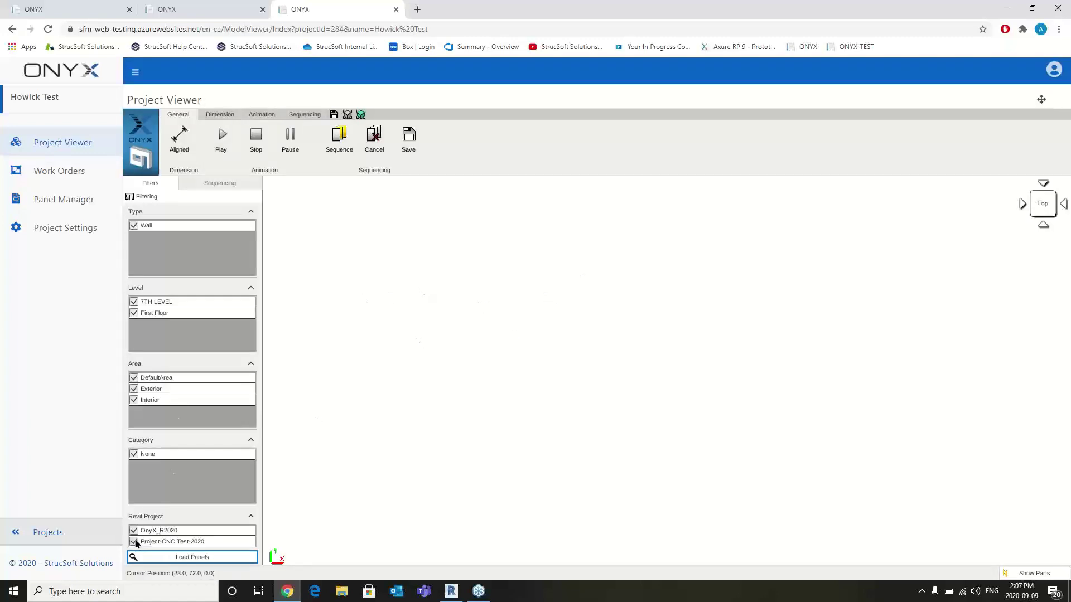
# Step: Load only the OnyX_R2020 Revit project's panels in the Project Viewer, excluding Project-CNC Test-2020, and view them isometrically
pyautogui.click(250, 517)
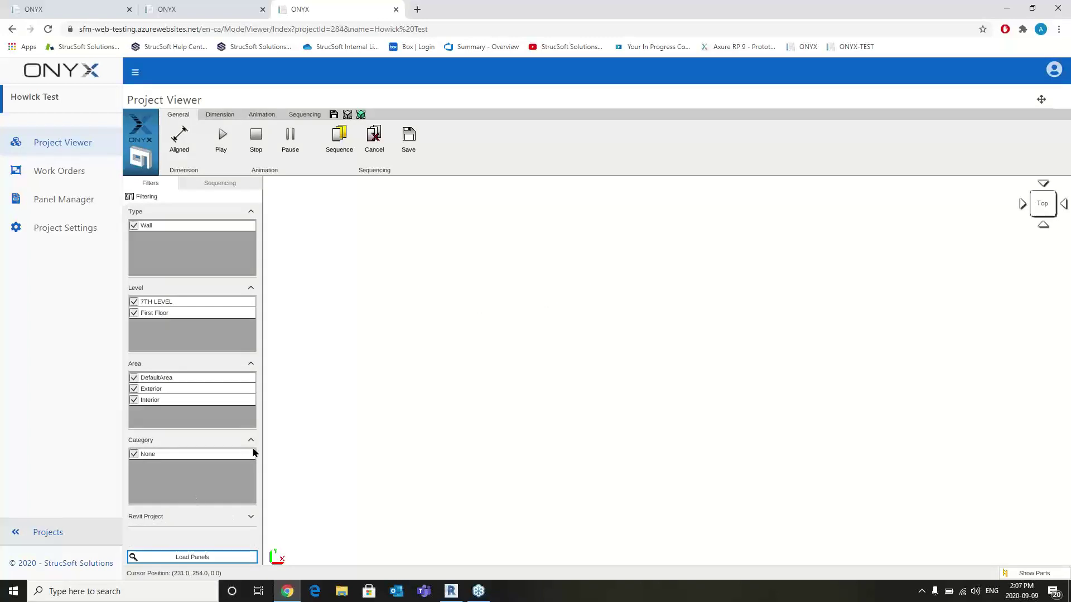
pyautogui.click(252, 441)
pyautogui.click(251, 462)
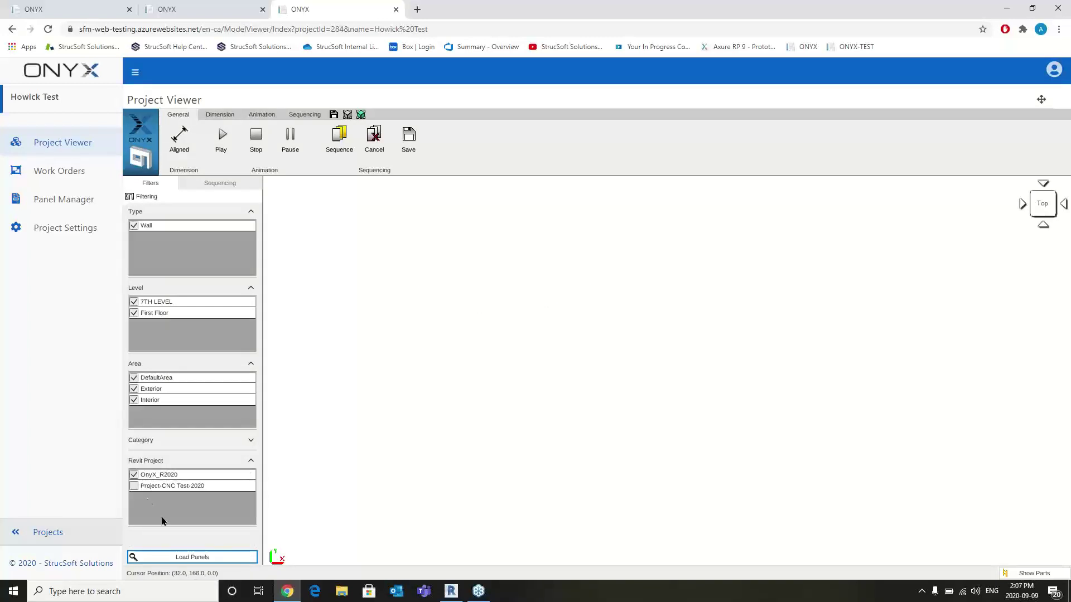
pyautogui.click(193, 557)
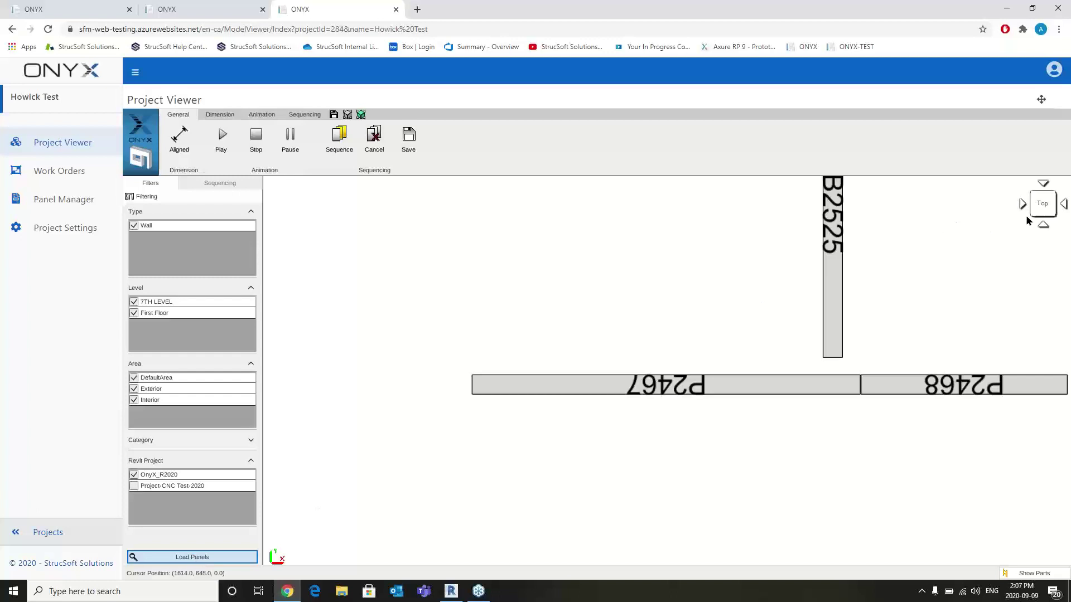
pyautogui.click(1030, 211)
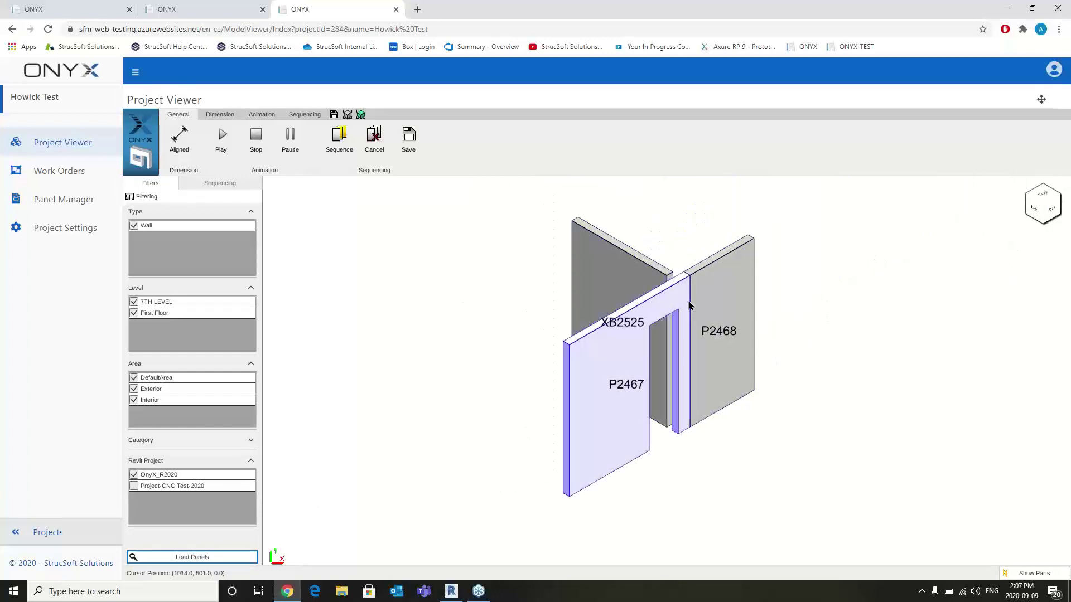
# Step: Return to the Panel Manager and open wall panel P2467 in the CNC Editor
pyautogui.click(66, 200)
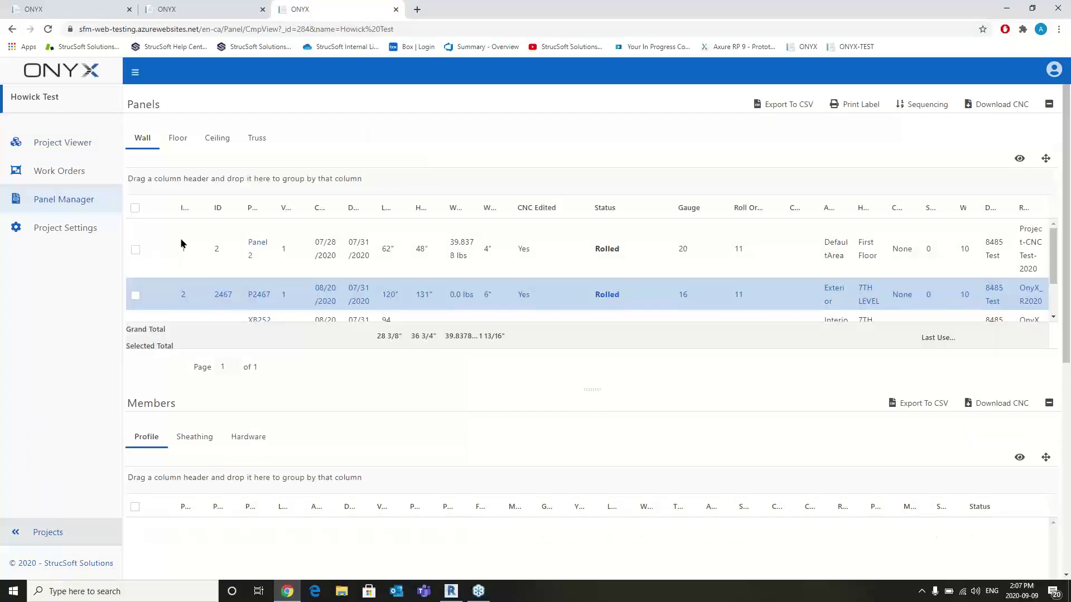
pyautogui.click(261, 294)
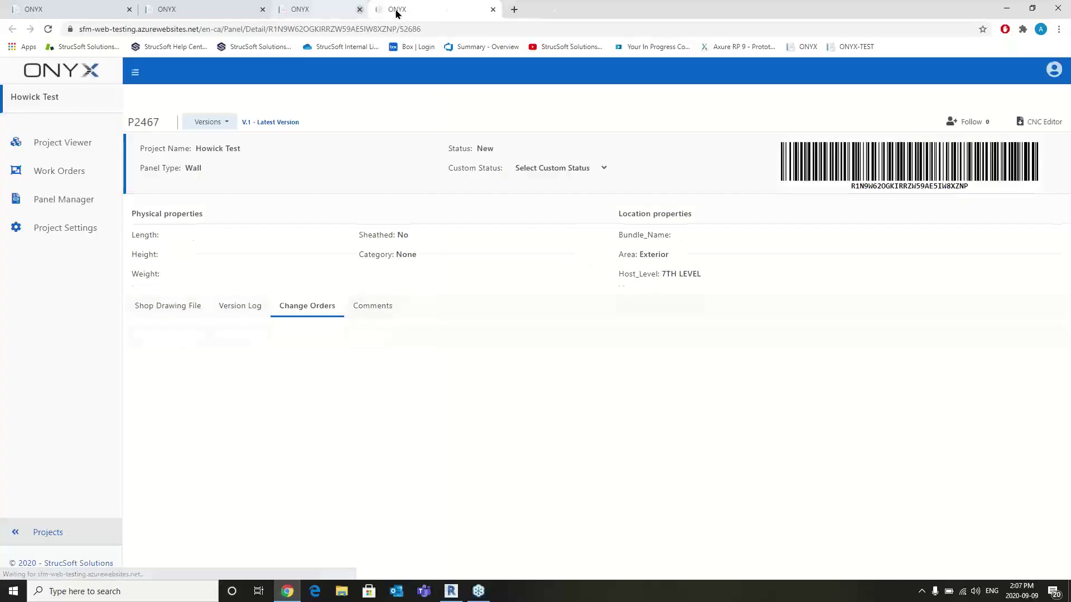
pyautogui.click(1035, 123)
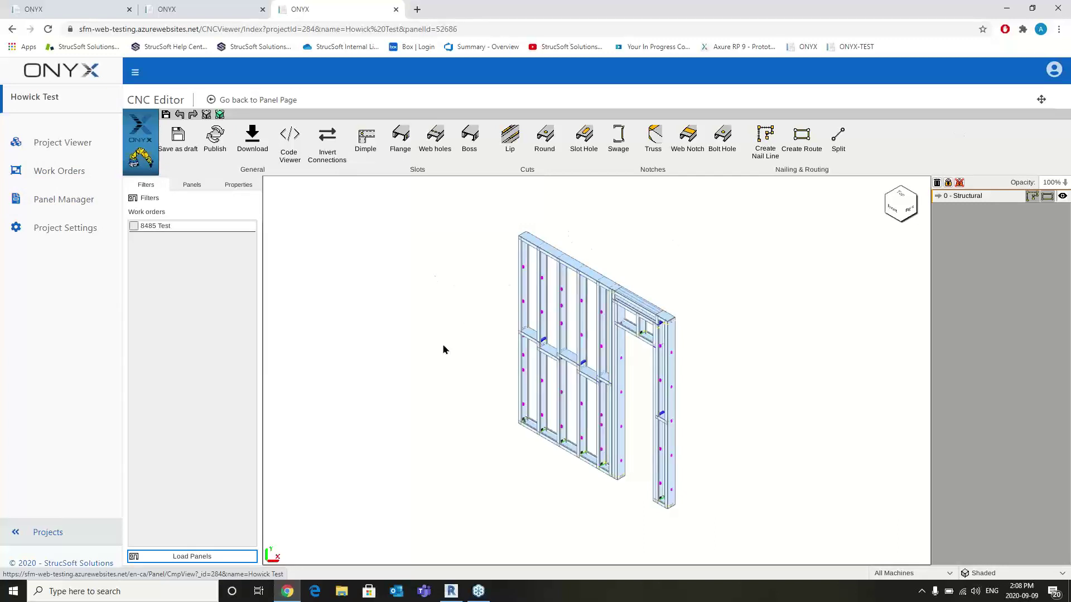
# Step: Load the panels of the 8485 Test work order and open panel P2468, continuing without saving changes
pyautogui.click(133, 227)
pyautogui.click(207, 557)
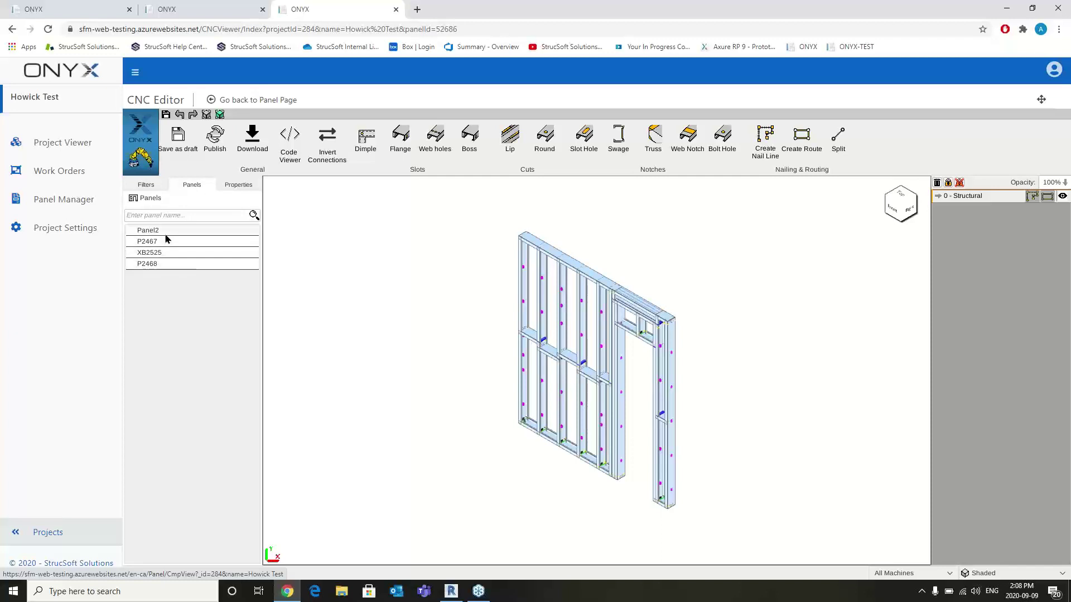
pyautogui.click(147, 264)
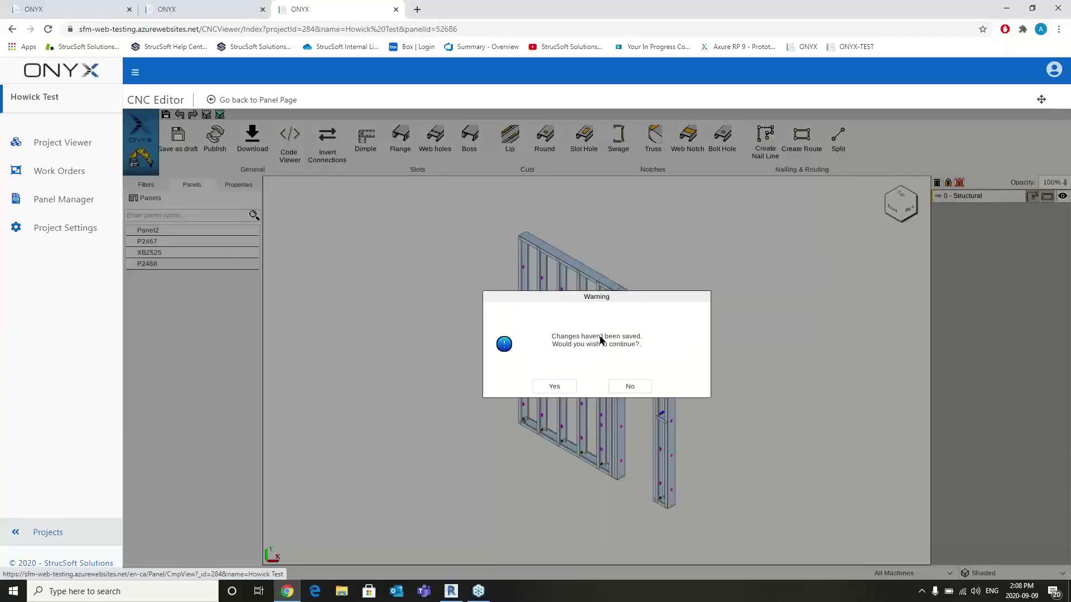
pyautogui.click(555, 385)
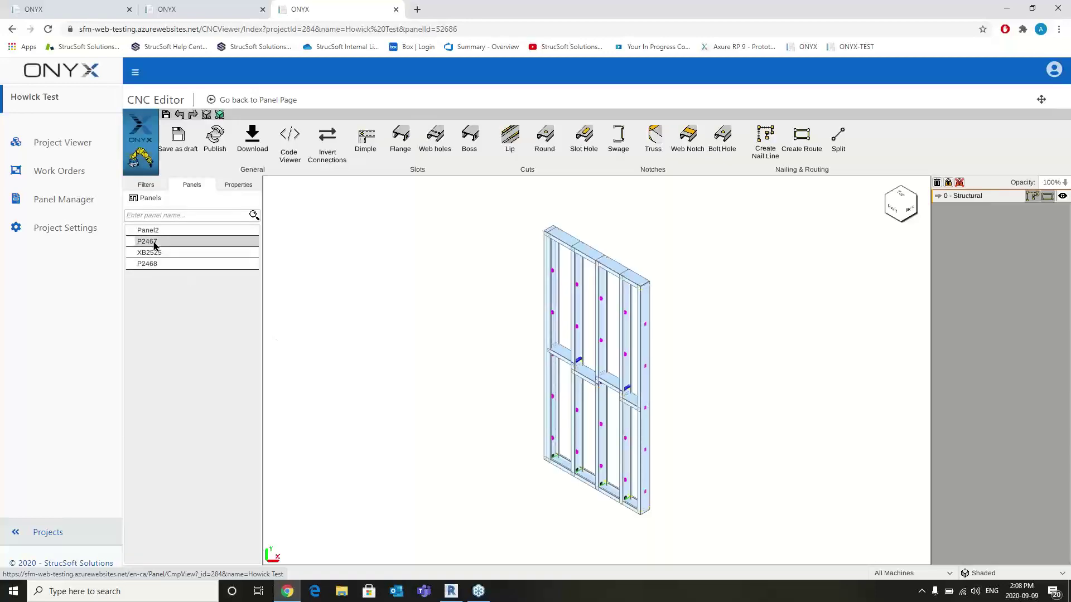
# Step: Switch back to panel P2467 without saving changes, and examine its studs, tracks and door header up close
pyautogui.click(156, 242)
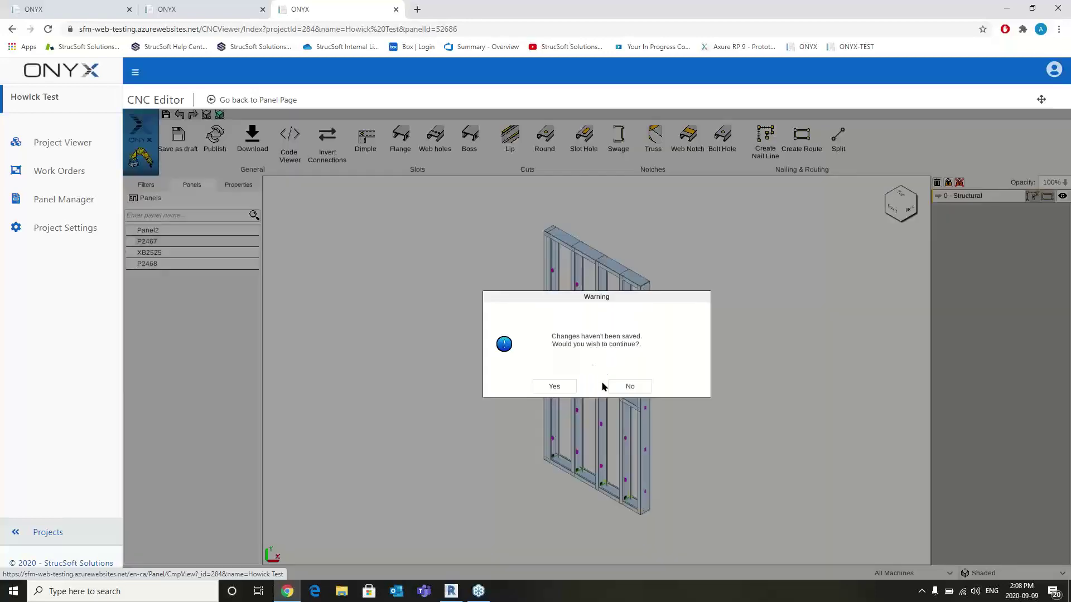
pyautogui.click(573, 387)
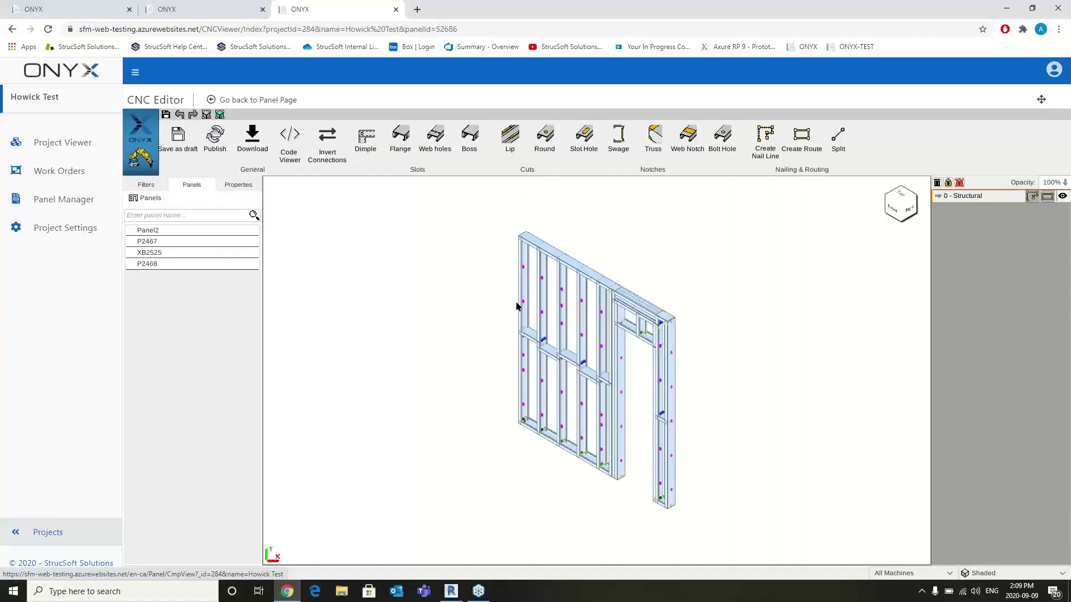
pyautogui.scroll(2, 597, 308)
pyautogui.scroll(2, 559, 303)
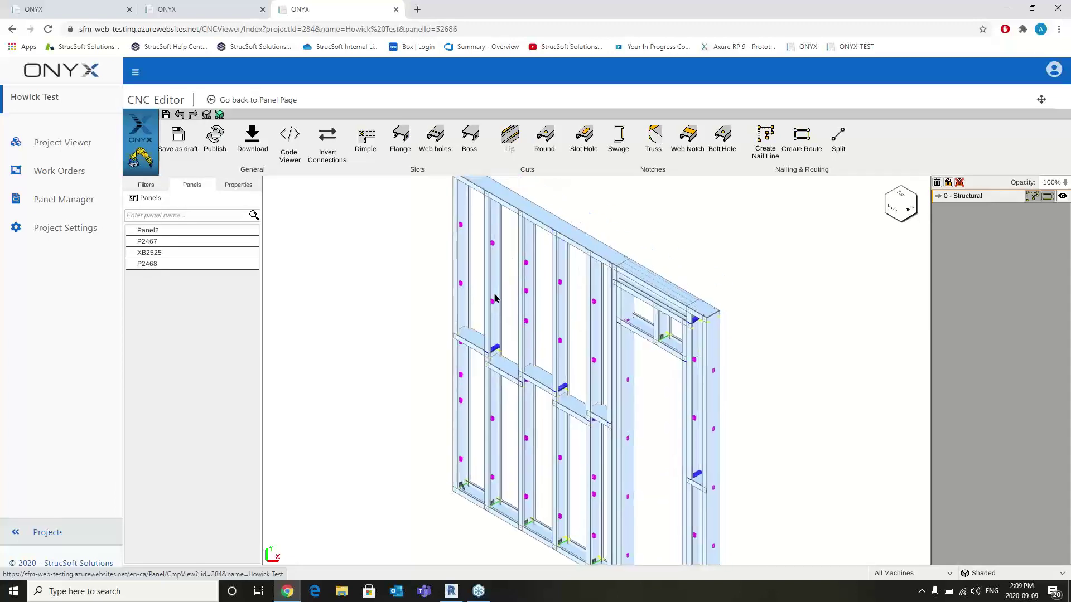
pyautogui.scroll(3, 539, 271)
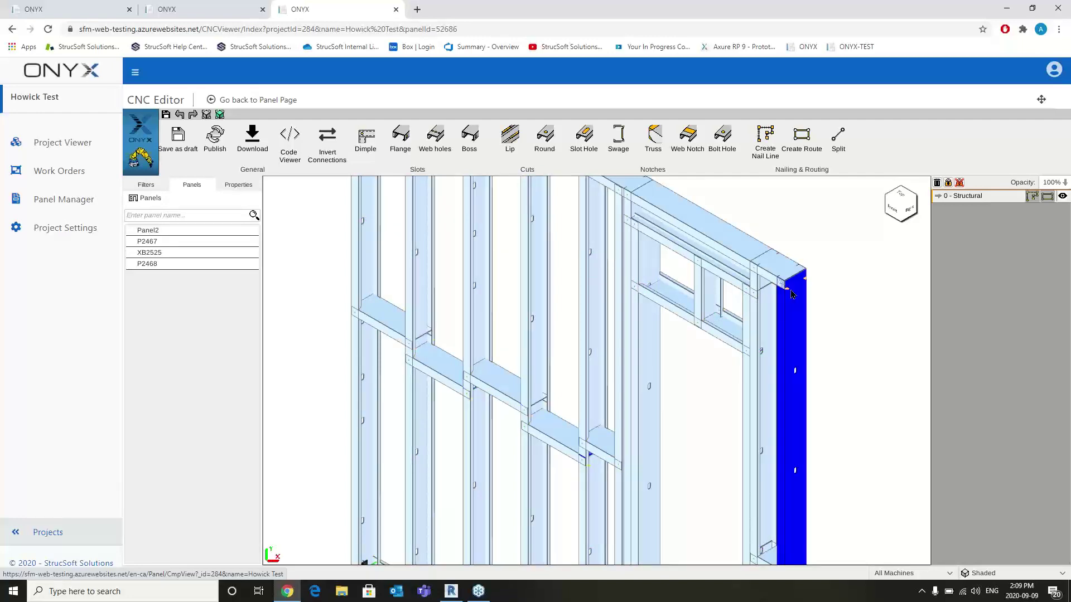
pyautogui.scroll(3, 803, 265)
pyautogui.scroll(-3, 841, 262)
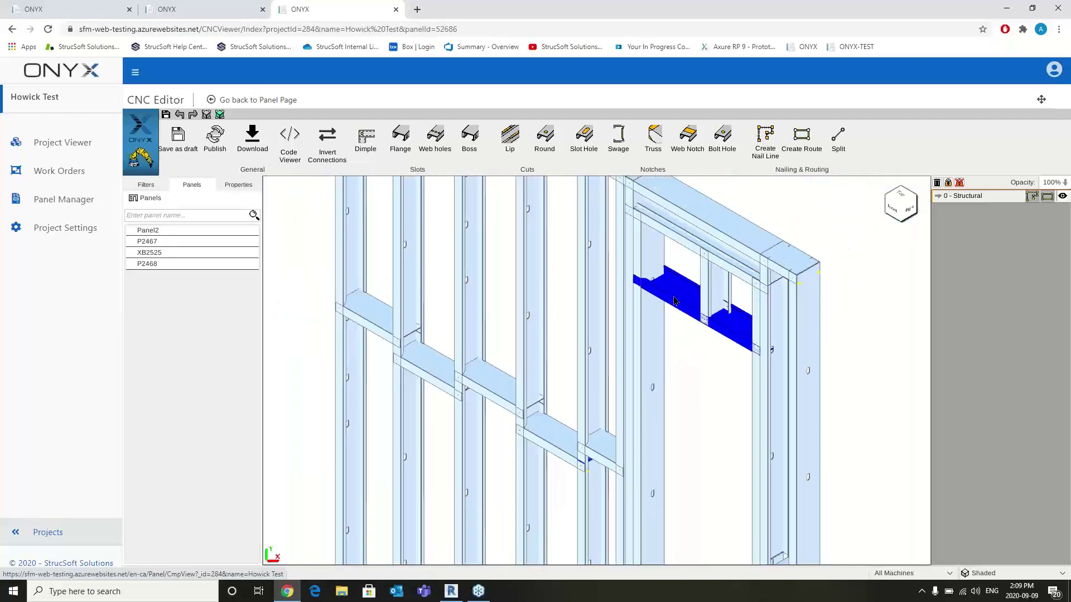
pyautogui.scroll(-1, 516, 289)
pyautogui.scroll(-3, 496, 296)
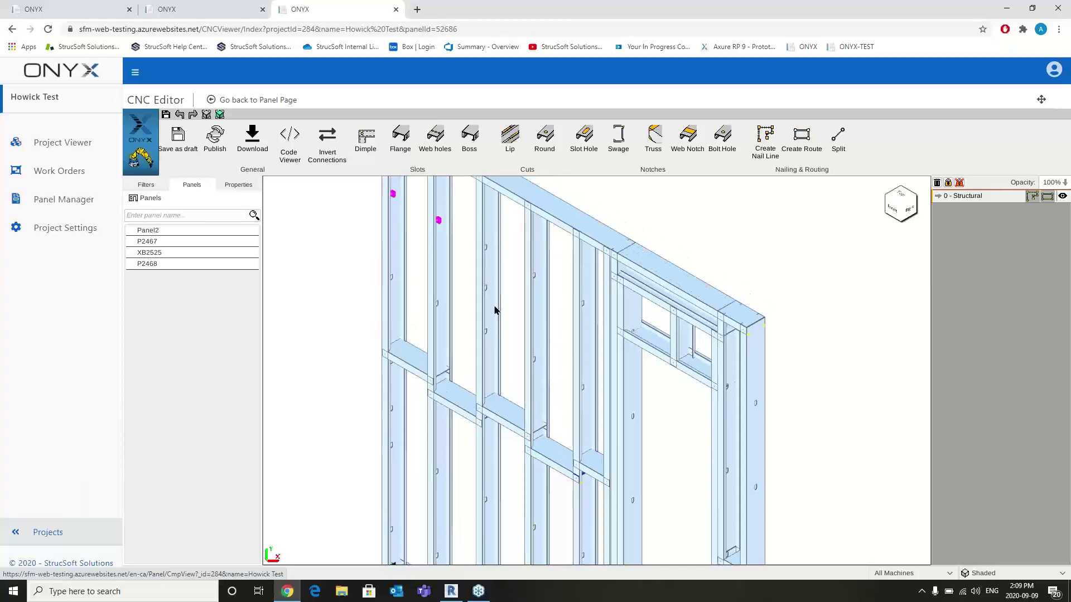
pyautogui.scroll(5, 494, 289)
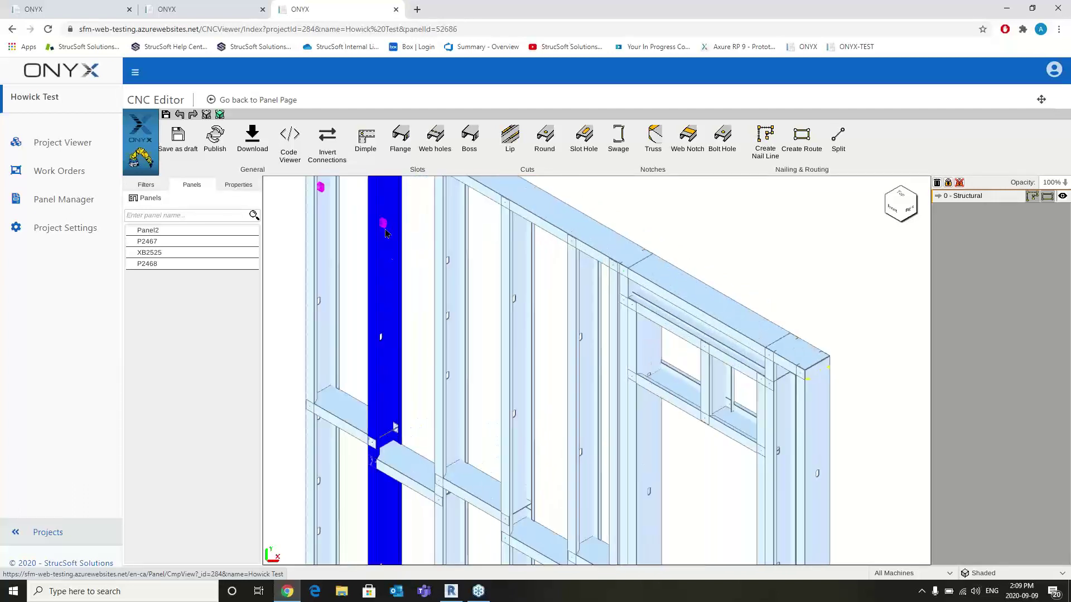
# Step: Review the properties of the upper slot hole in stud S1 and of the stud itself, and clear the selection
pyautogui.click(384, 225)
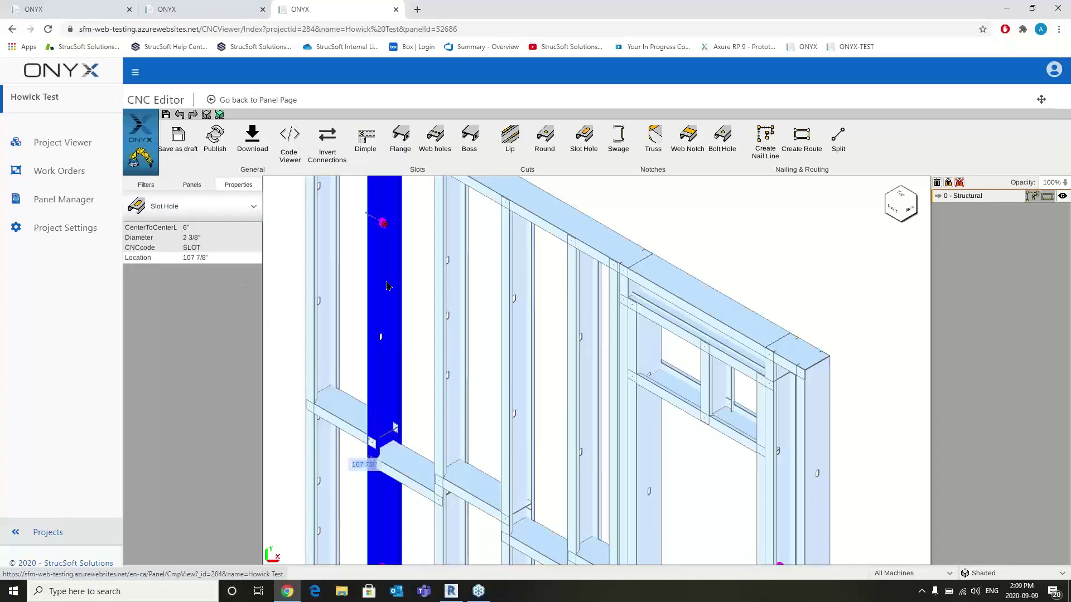
pyautogui.click(385, 437)
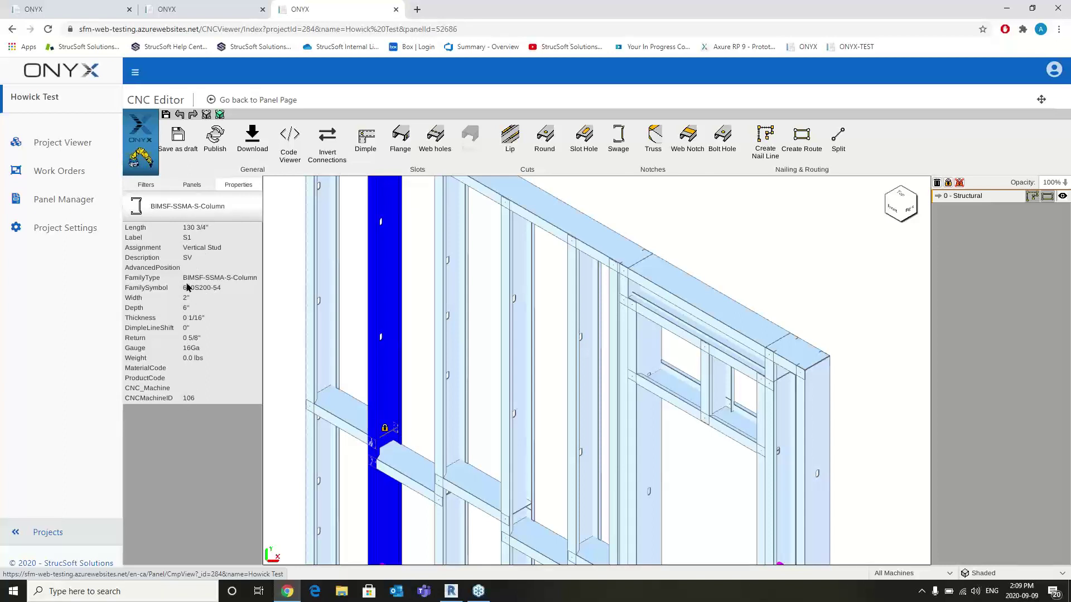
pyautogui.click(410, 252)
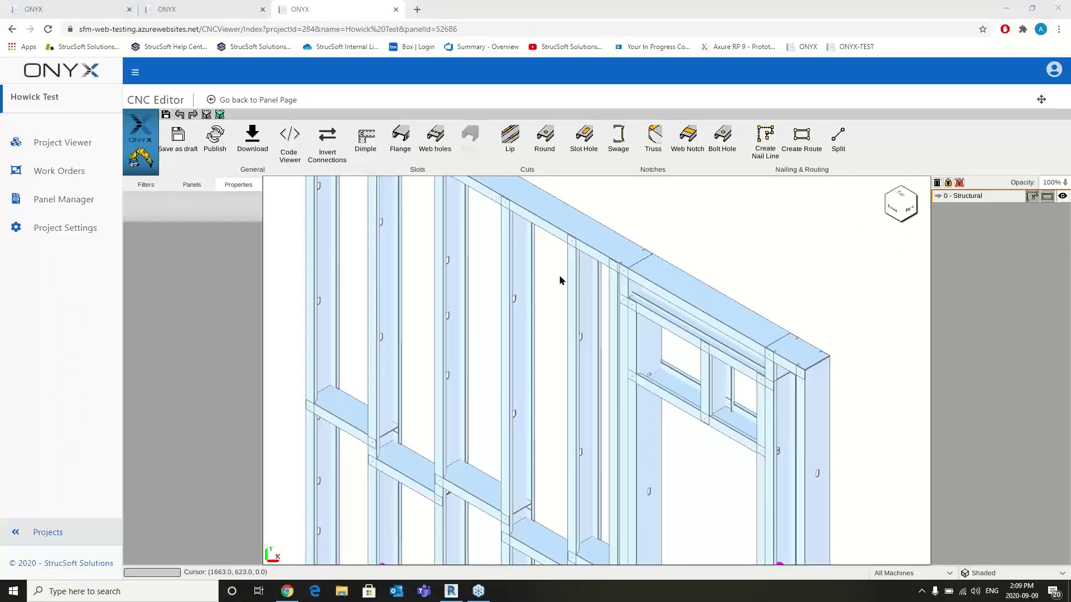
# Step: Expand the 0 - Structural layer to list its members, and show the lip notches and dimples on top track TTOP1
pyautogui.click(939, 199)
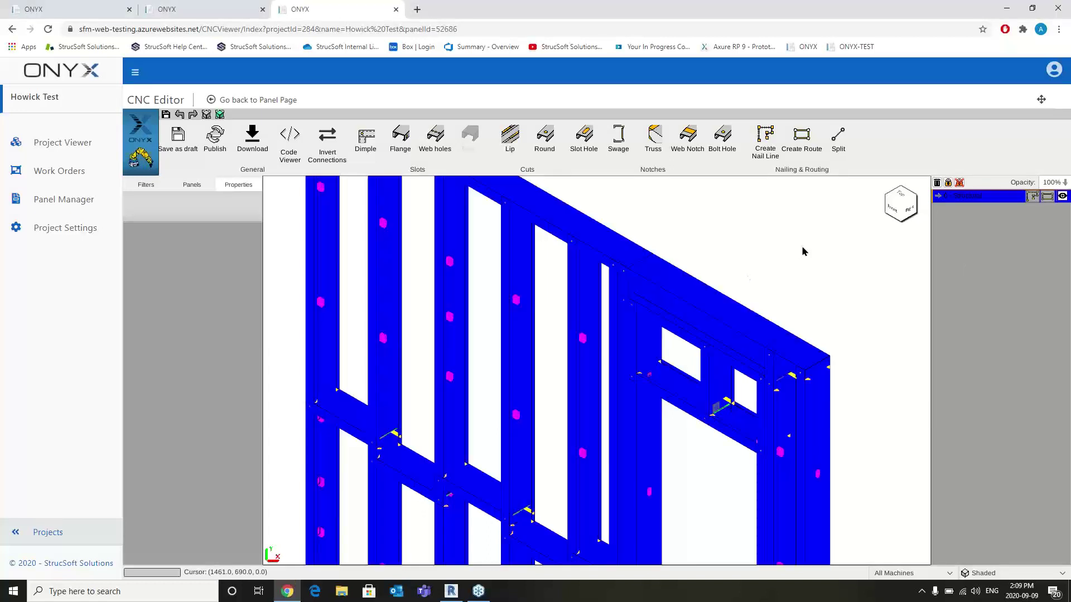
pyautogui.click(939, 199)
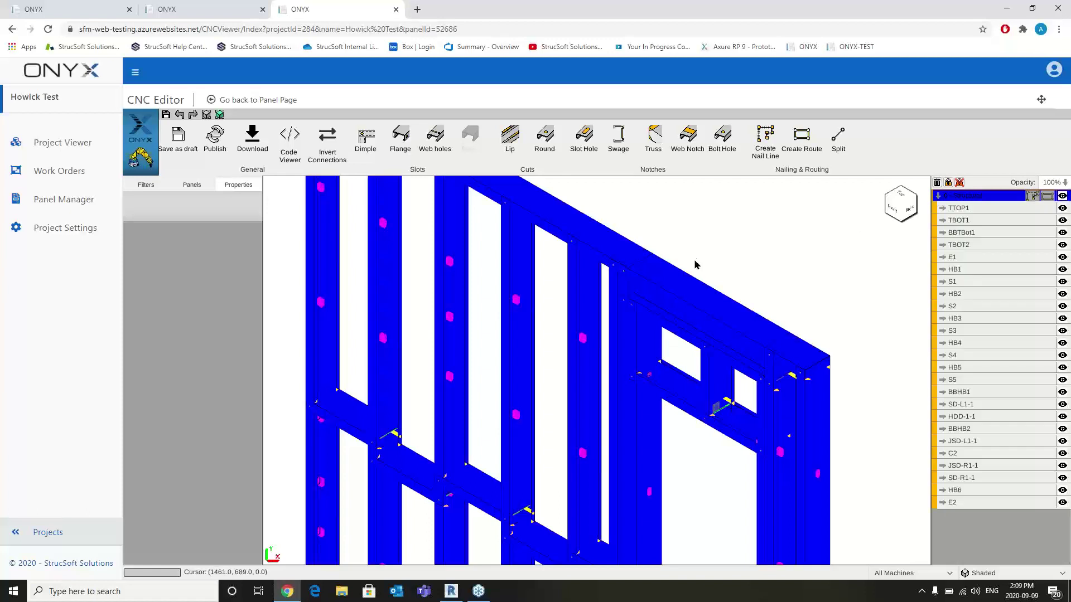
pyautogui.scroll(-2, 742, 247)
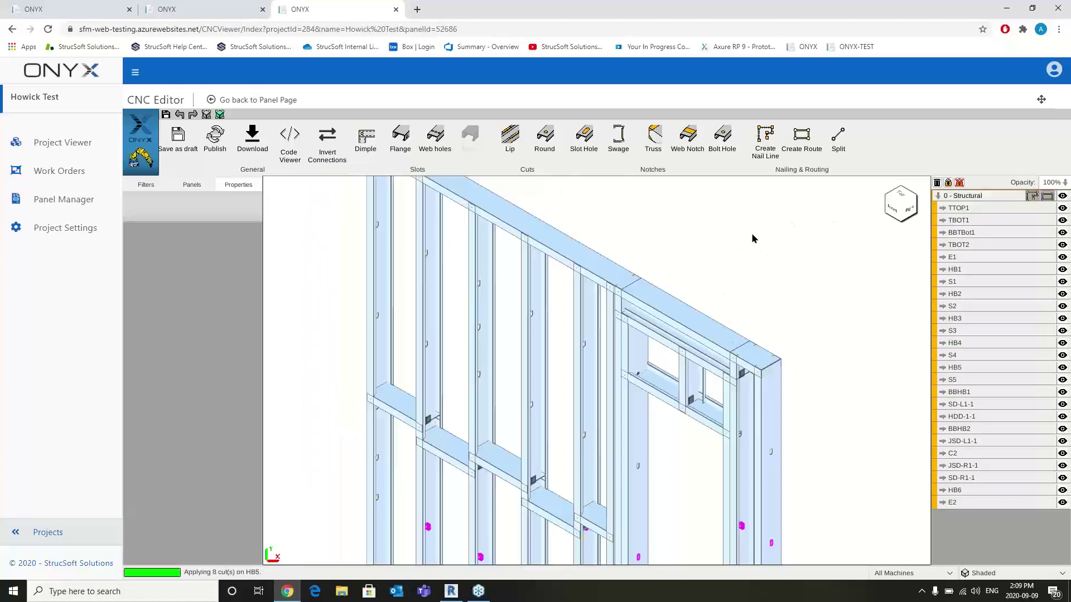
pyautogui.click(676, 284)
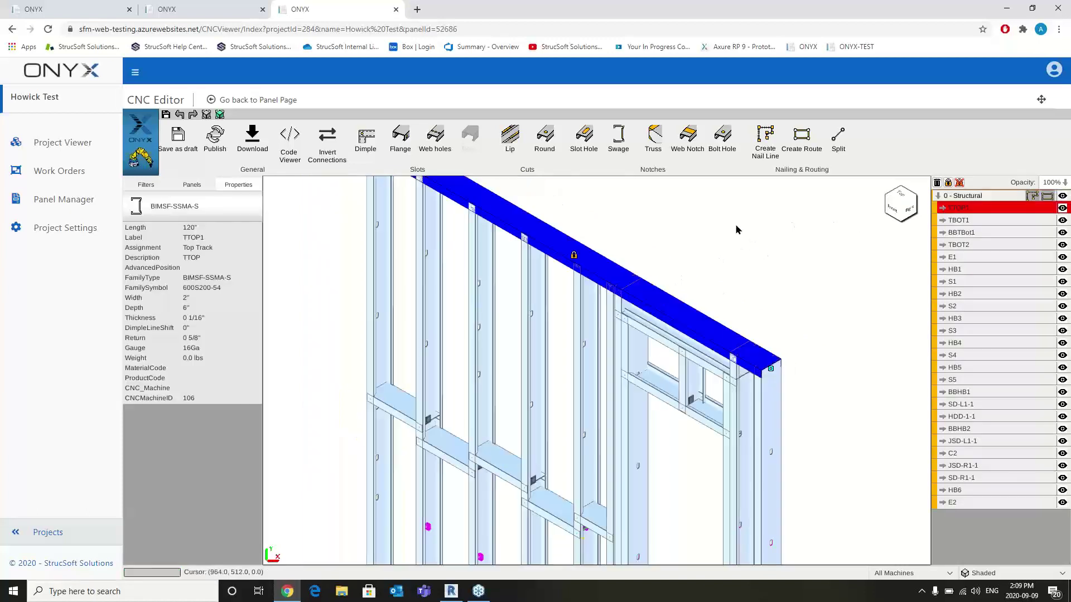
pyautogui.doubleClick(977, 209)
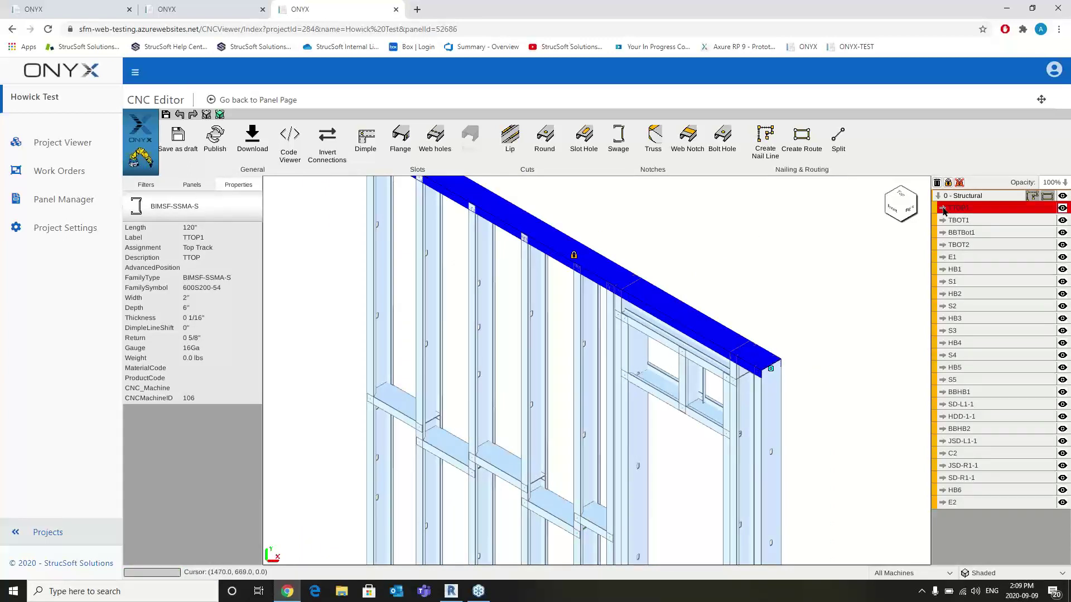
pyautogui.click(980, 243)
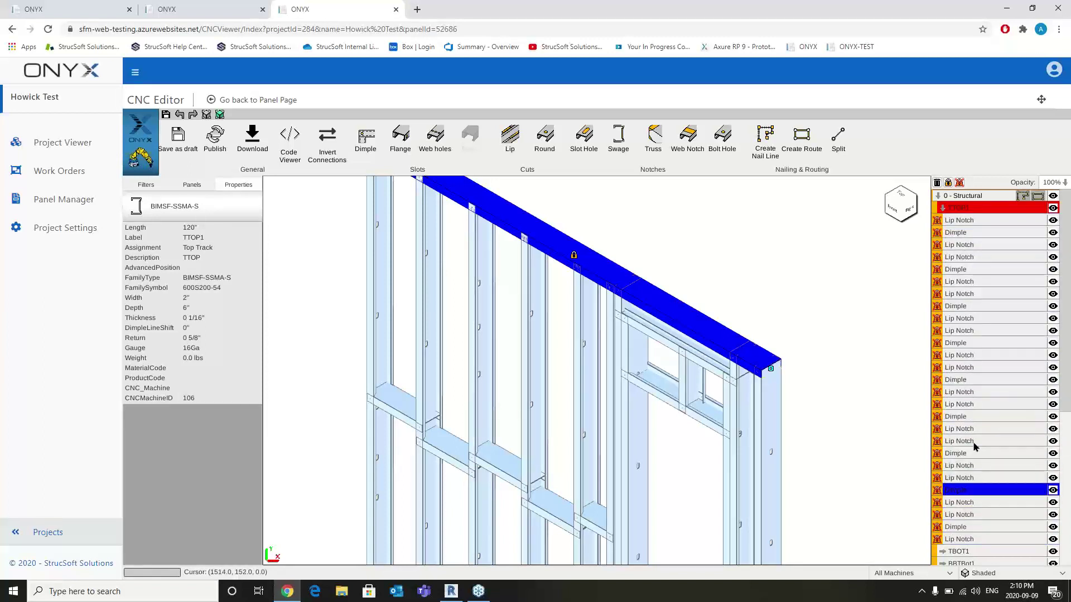
# Step: Select vertical stud S1 in the model and review its list of dimples, swages, slot holes and lip notches
pyautogui.click(591, 249)
pyautogui.moveTo(430, 240); pyautogui.dragTo(501, 296, button='middle')
pyautogui.click(505, 296)
pyautogui.scroll(2, 532, 296)
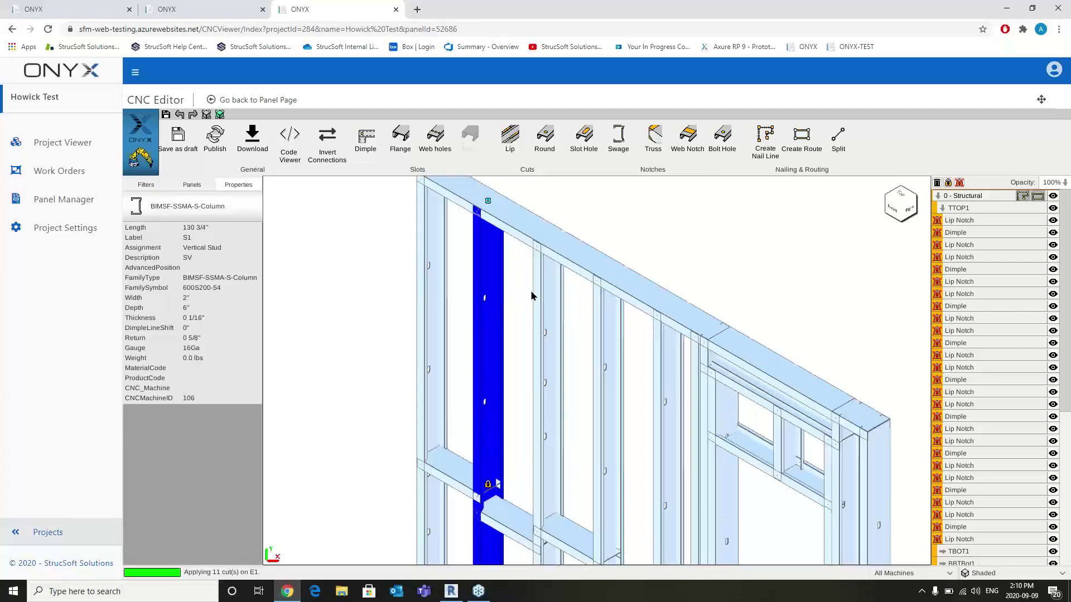
pyautogui.scroll(-2, 836, 288)
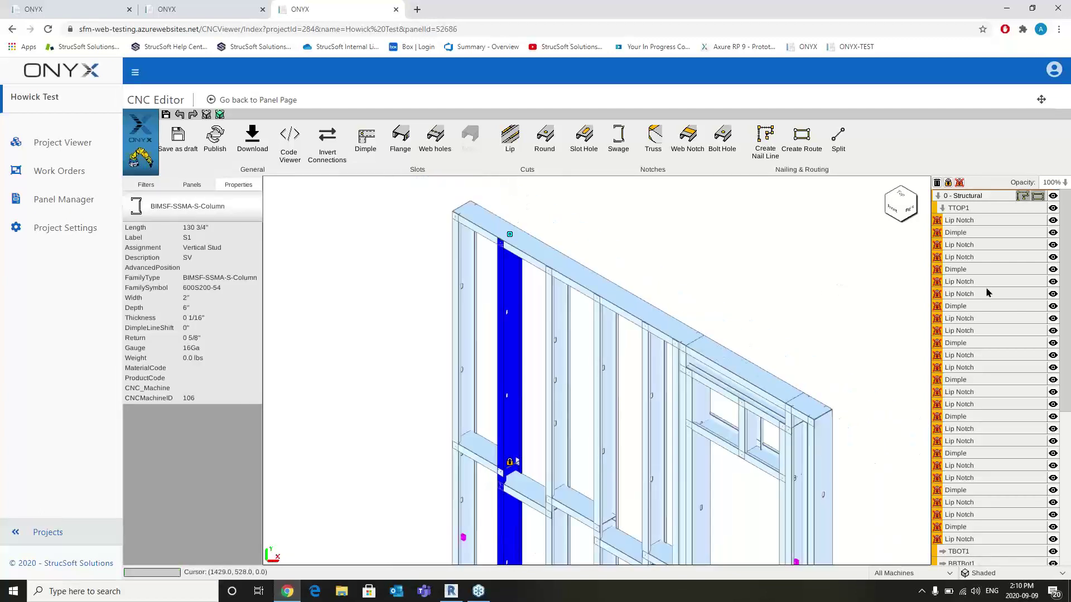
pyautogui.scroll(-5, 991, 292)
pyautogui.scroll(-2, 991, 292)
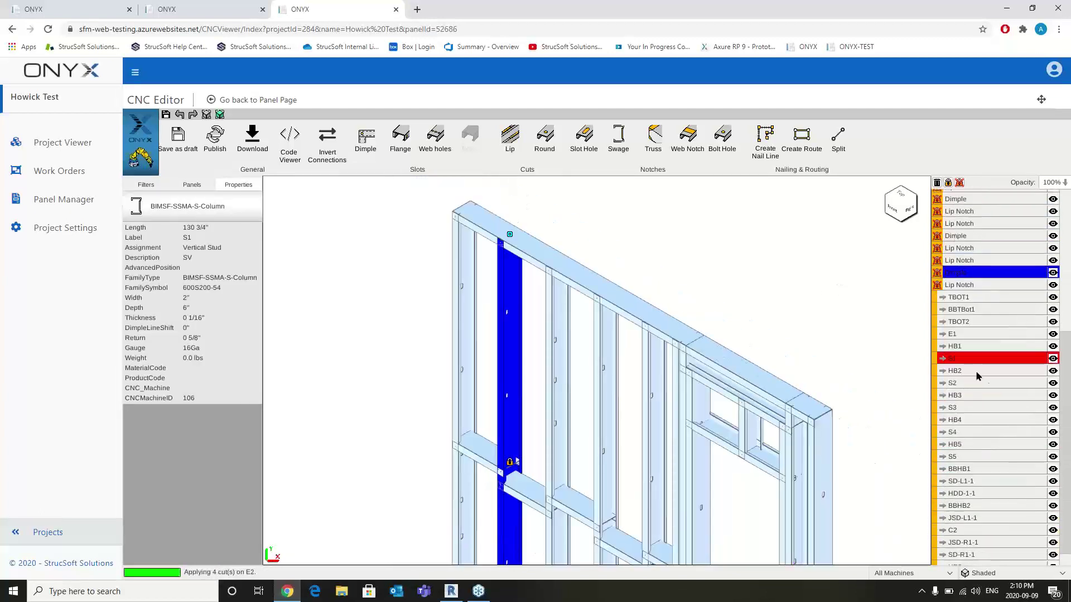
pyautogui.scroll(-2, 948, 329)
pyautogui.click(942, 339)
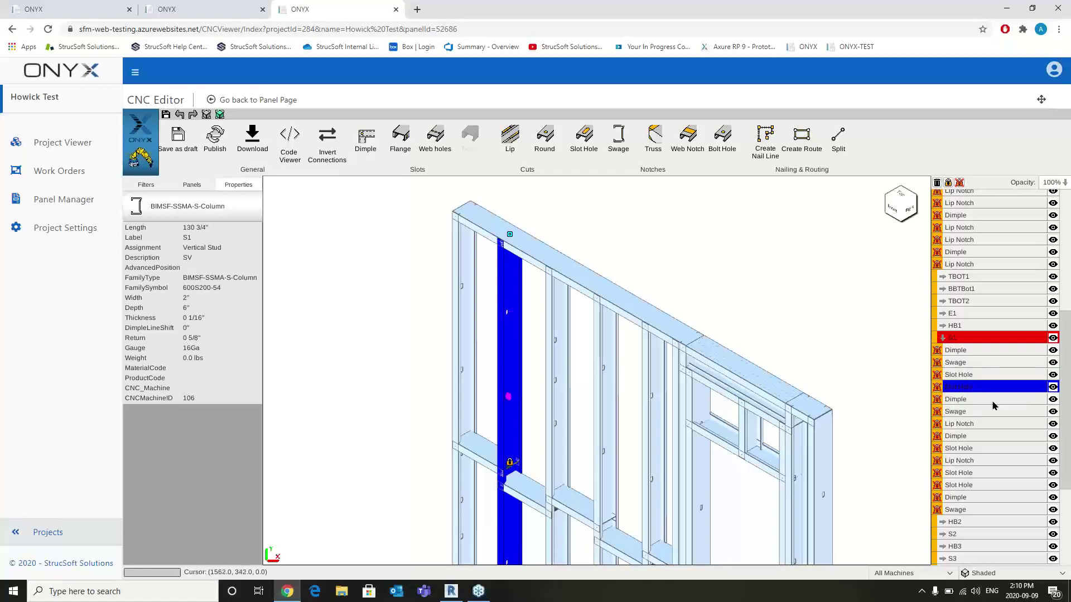
pyautogui.scroll(5, 493, 473)
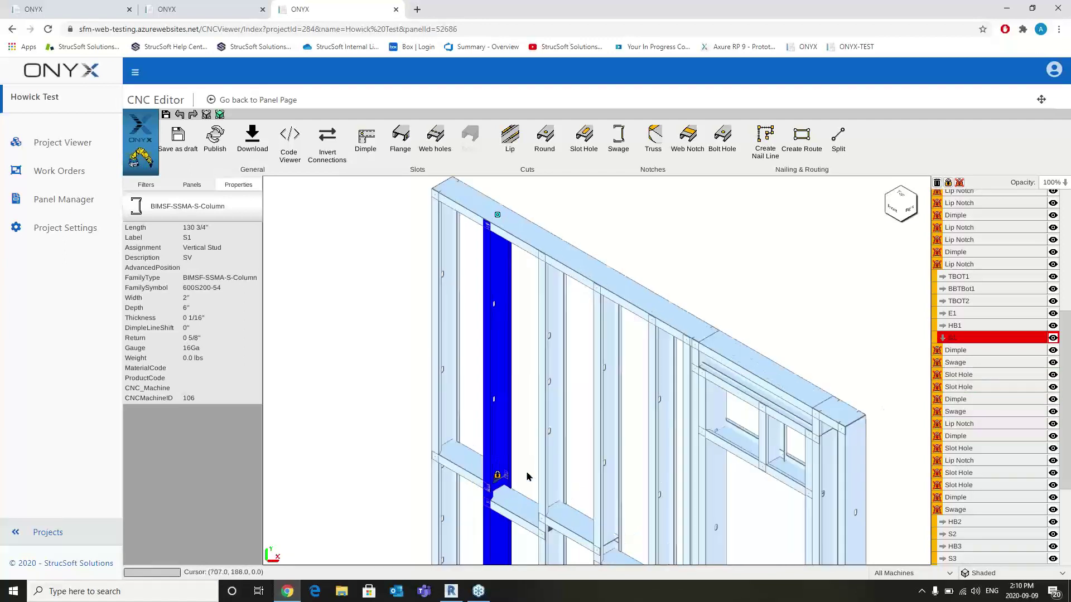
# Step: Examine the dimple and notches where stud S1 meets the horizontal bridging, and compare them with the neighbouring studs
pyautogui.scroll(4, 562, 374)
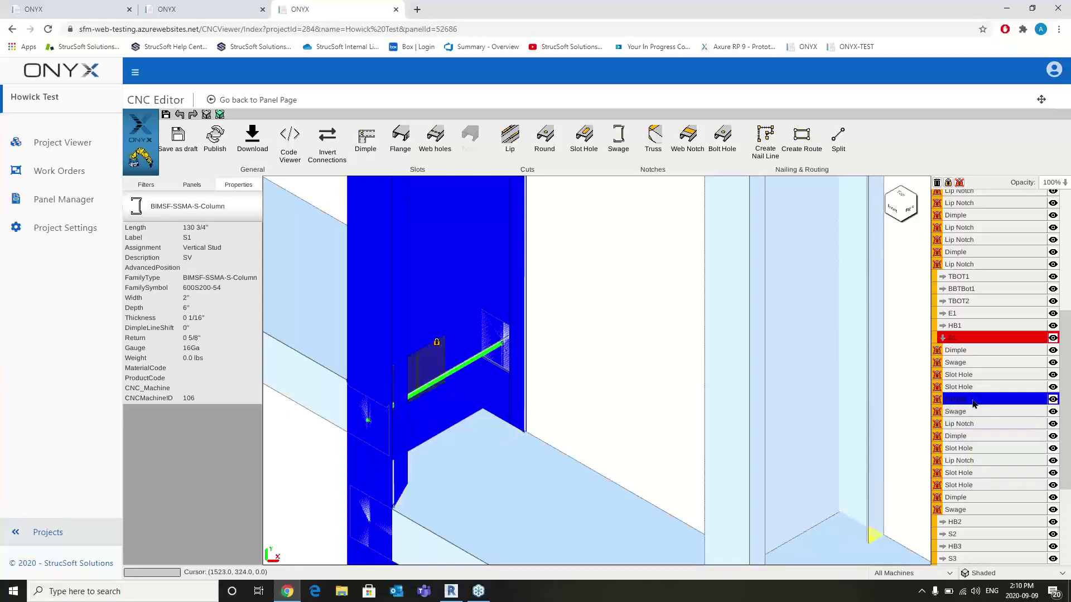
pyautogui.scroll(-6, 576, 281)
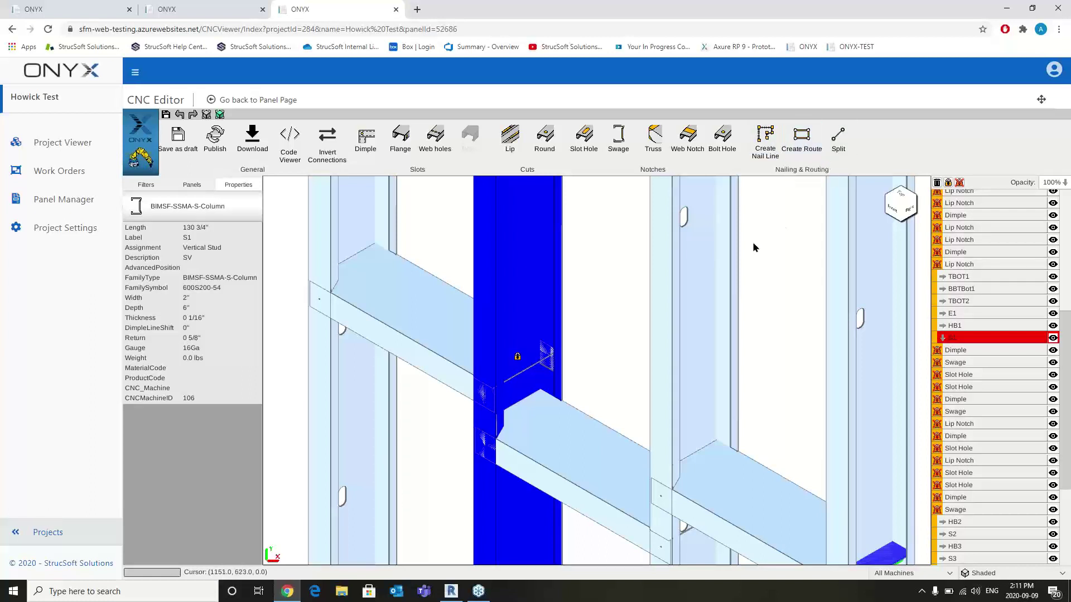
pyautogui.scroll(-5, 753, 247)
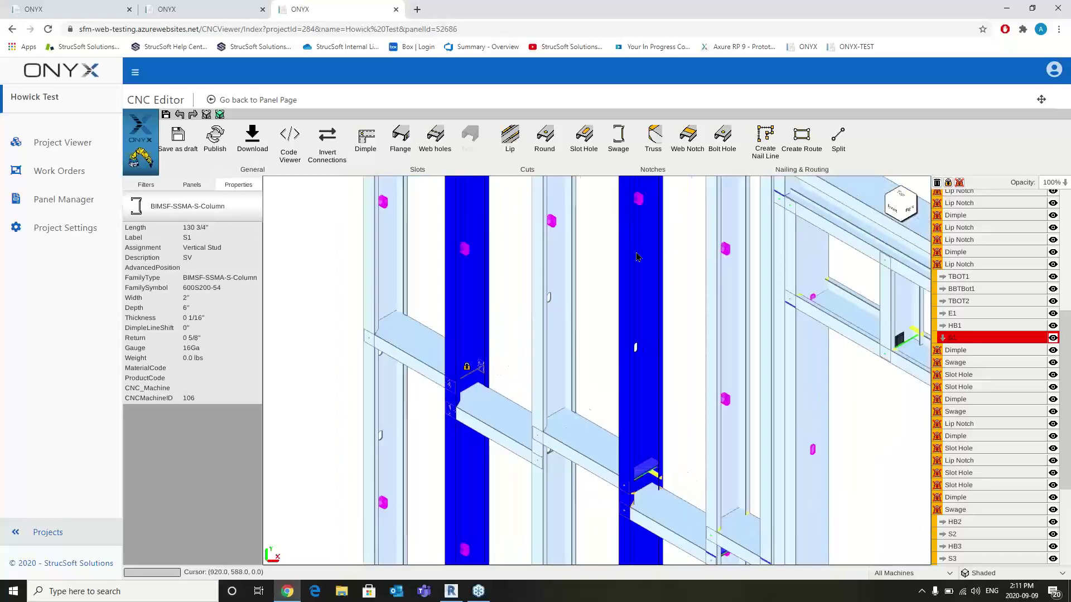
pyautogui.scroll(-2, 637, 256)
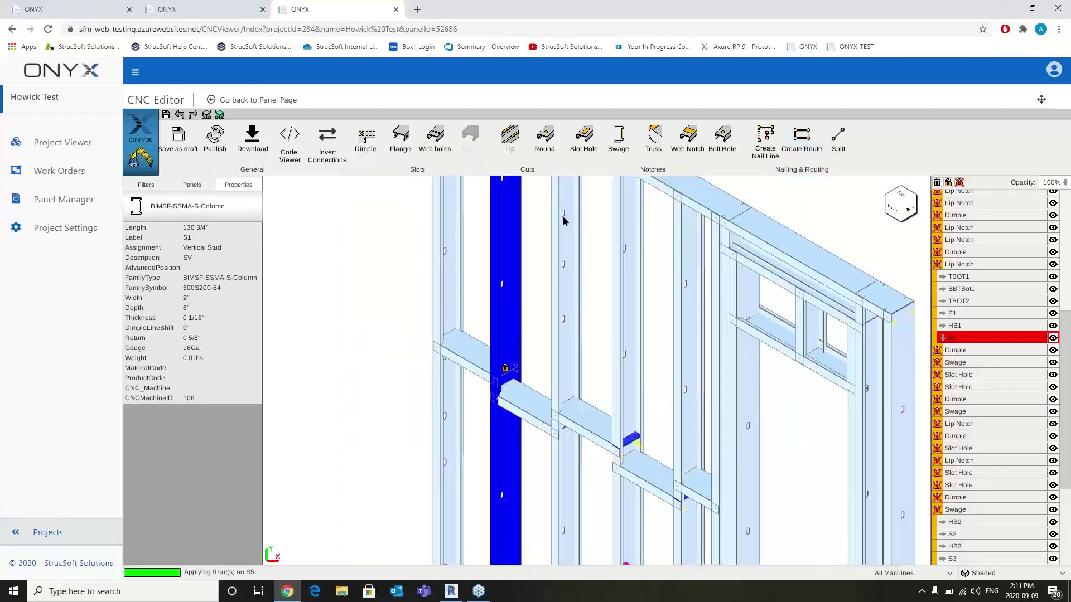
# Step: Select top track TTOP1 and add a flange slot to it at the 6" location
pyautogui.moveTo(580, 216); pyautogui.dragTo(578, 260, button='middle')
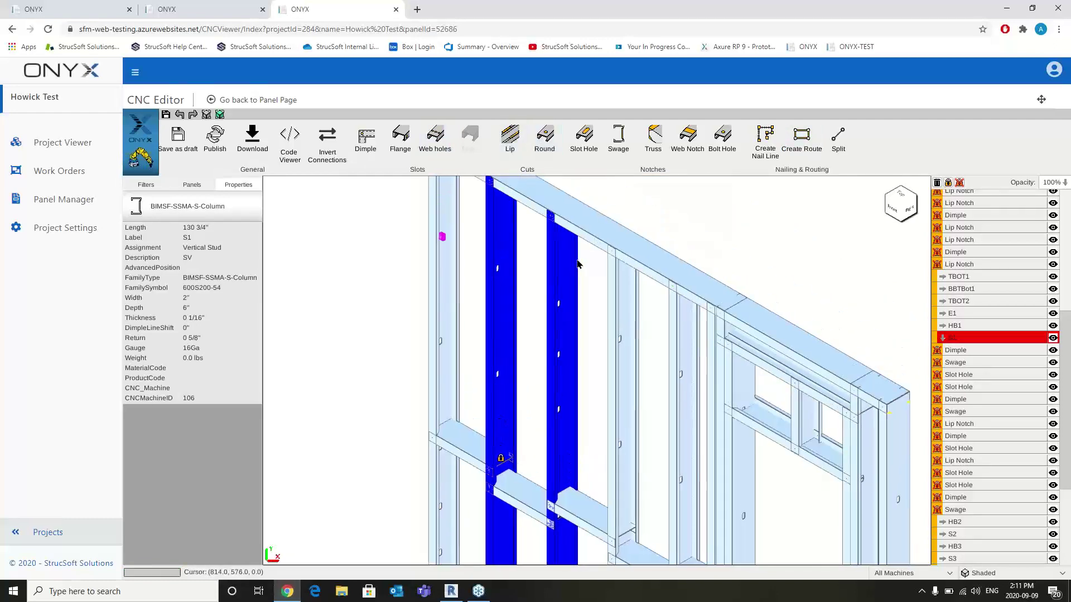
pyautogui.scroll(1, 557, 218)
pyautogui.moveTo(553, 218); pyautogui.dragTo(562, 289, button='middle')
pyautogui.scroll(3, 516, 293)
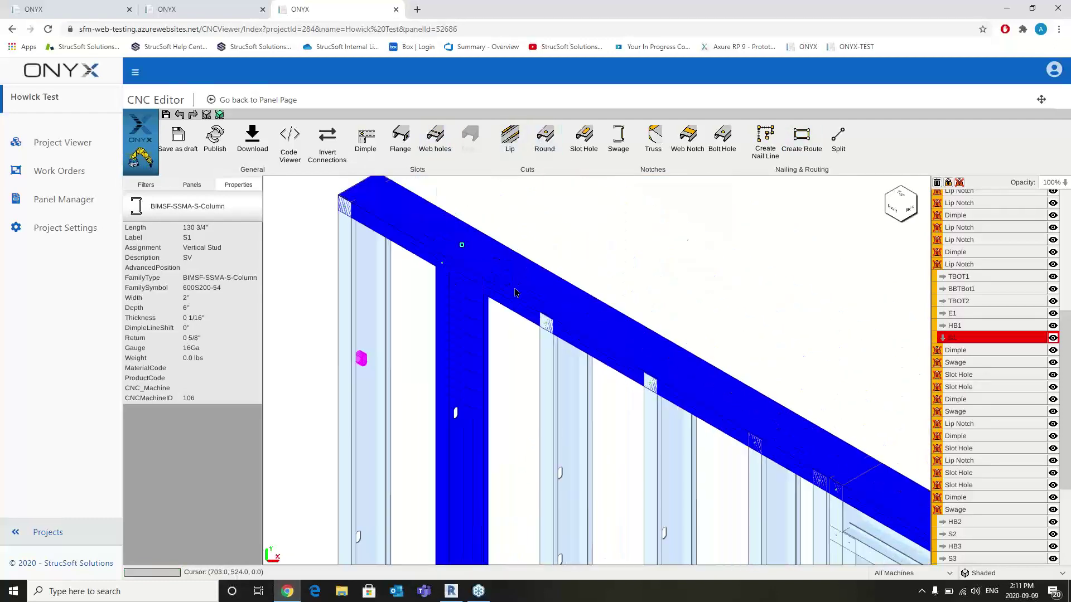
pyautogui.click(516, 292)
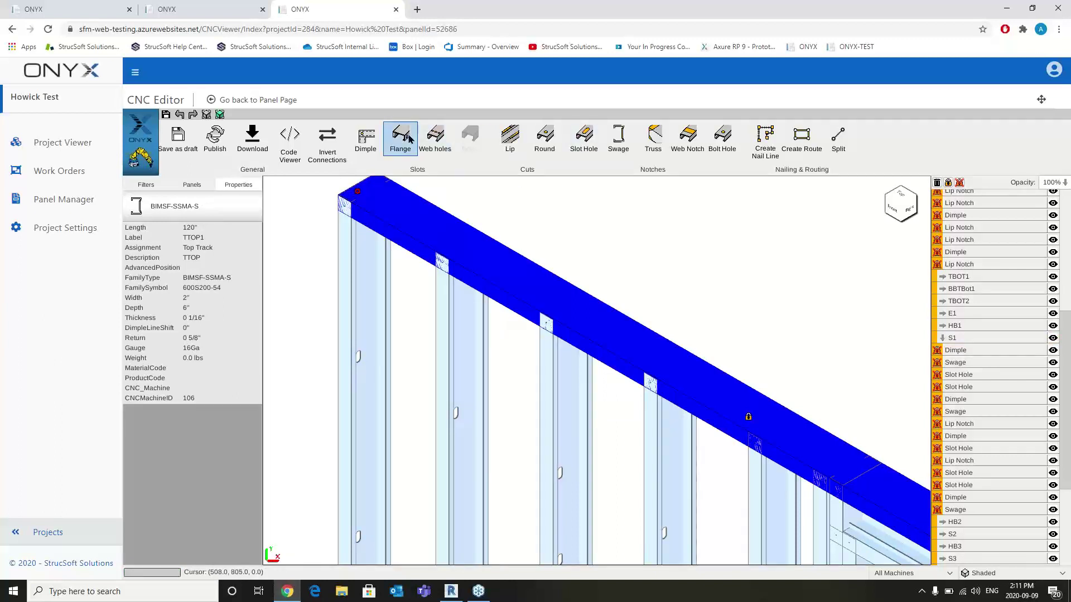
pyautogui.click(468, 224)
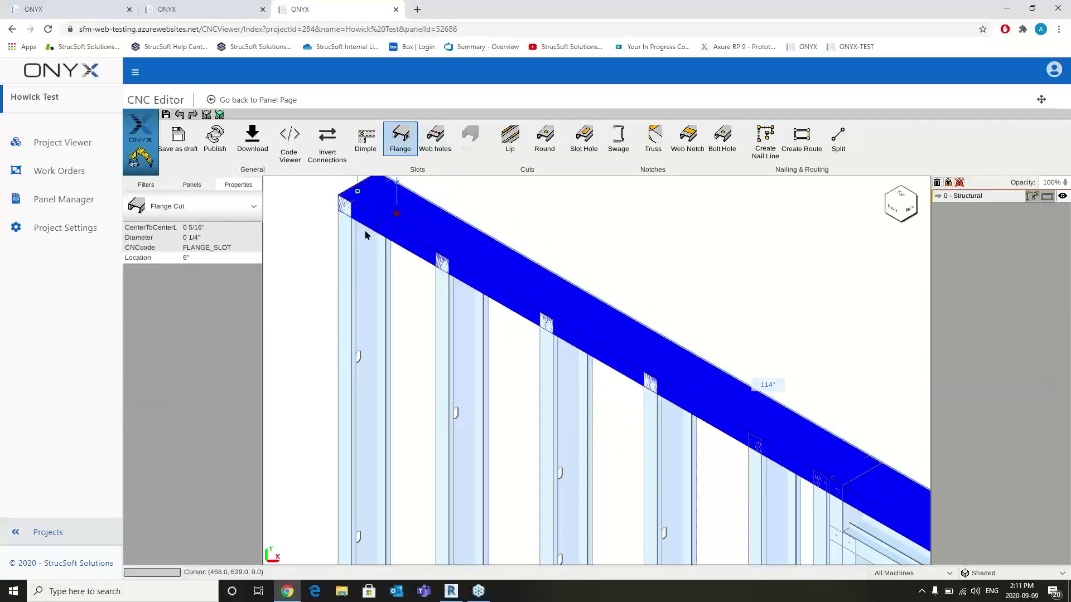
# Step: Move the new flange slot along top track TTOP1 to about 11 1/16" from the track's end
pyautogui.scroll(4, 352, 209)
pyautogui.moveTo(385, 217); pyautogui.dragTo(646, 344, button='middle')
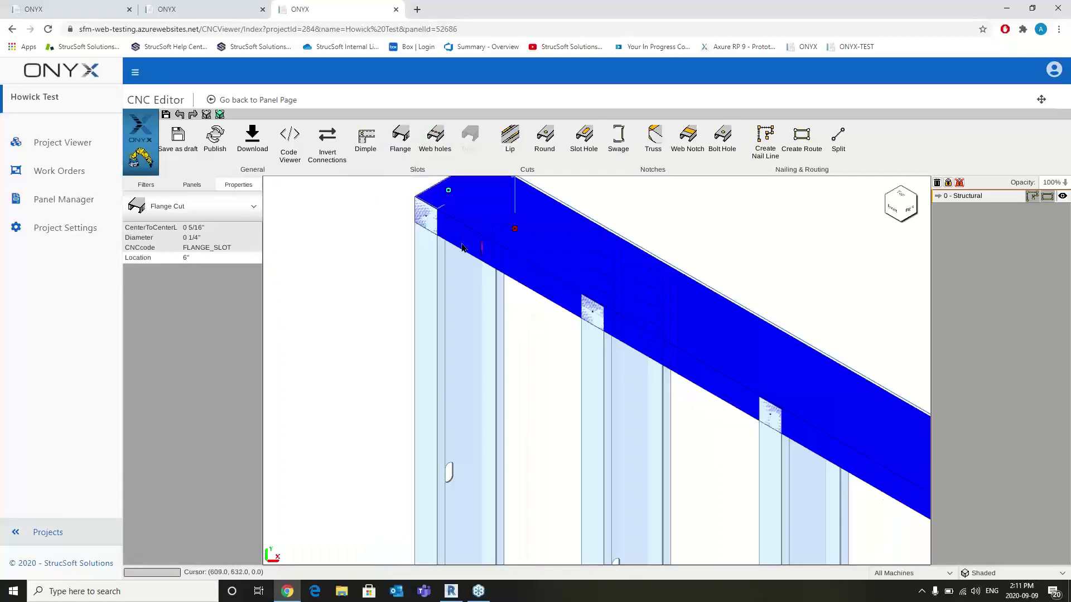
pyautogui.scroll(2, 461, 248)
pyautogui.scroll(2, 490, 239)
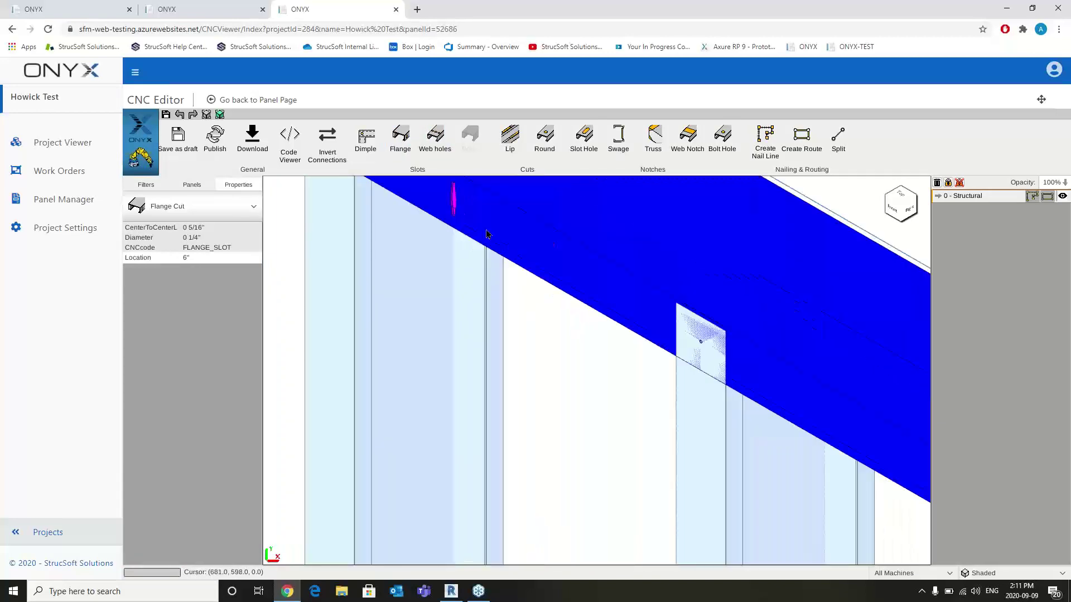
pyautogui.moveTo(519, 263); pyautogui.dragTo(541, 447, button='middle')
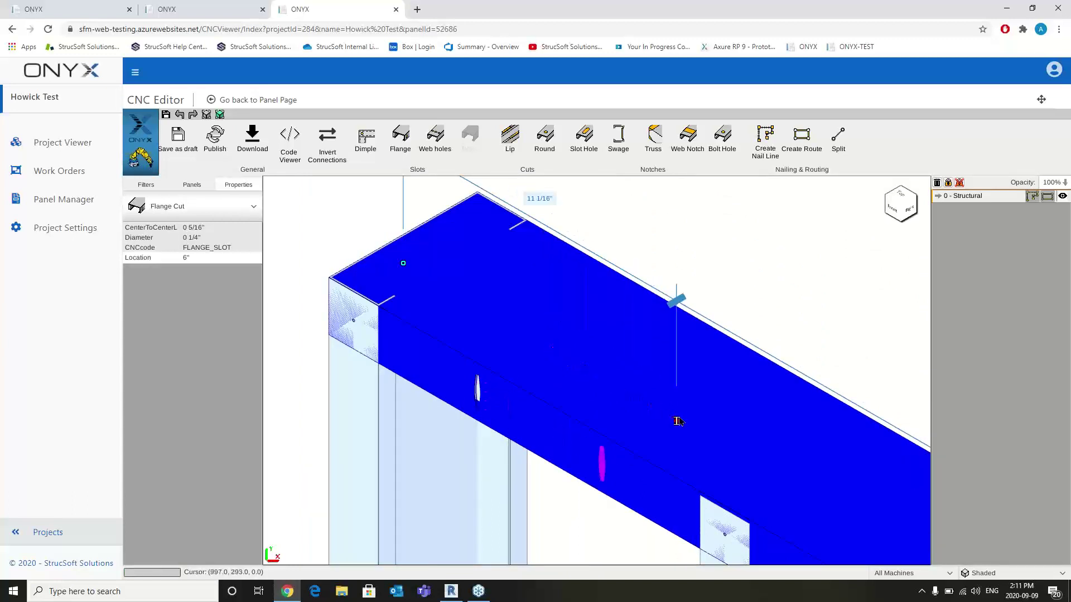
pyautogui.press('Escape')
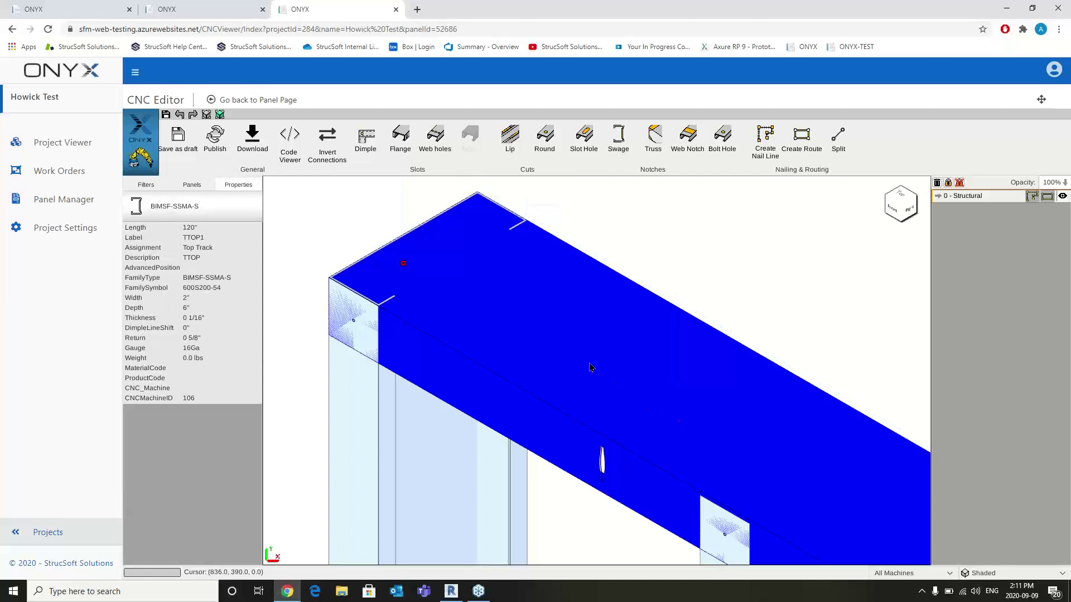
# Step: Move the flange slot back toward the end of track TTOP1, to a location of about 5 13/16", and clear the selection
pyautogui.click(603, 466)
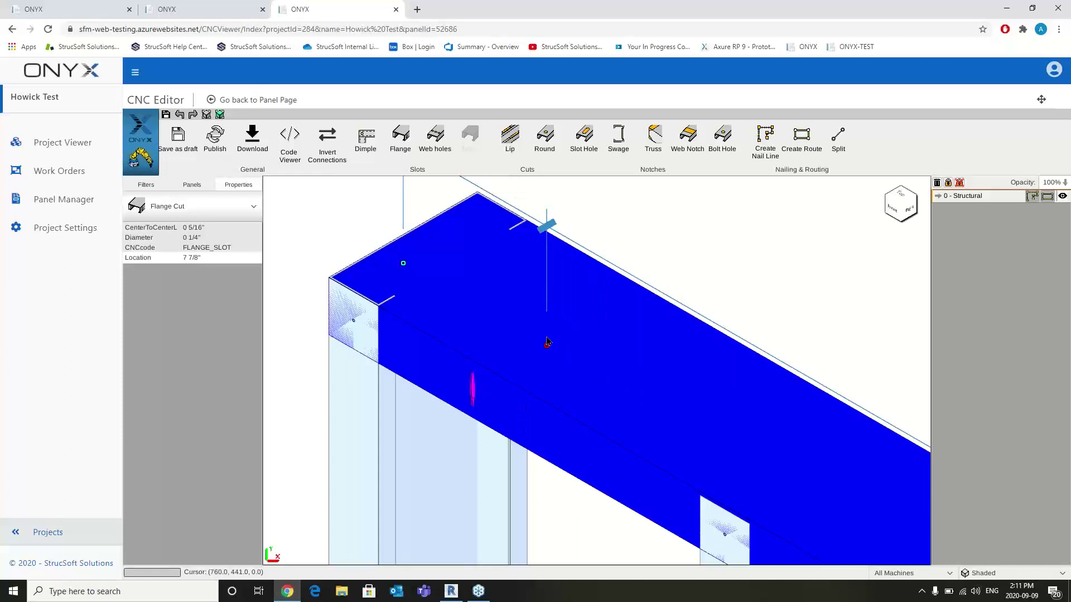
pyautogui.scroll(-2, 611, 242)
pyautogui.scroll(-5, 612, 245)
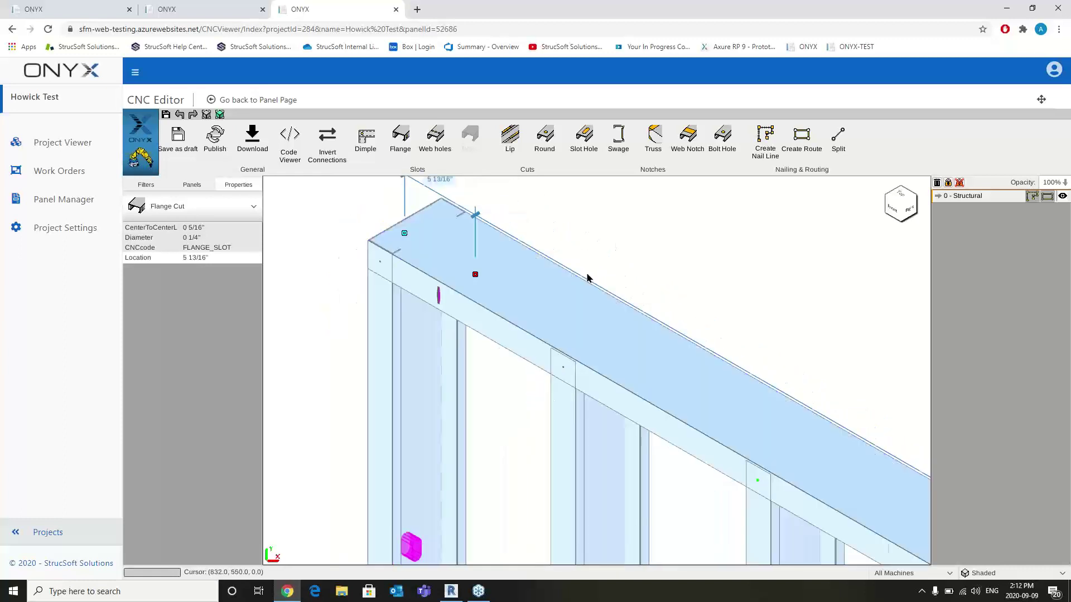
pyautogui.press('Escape')
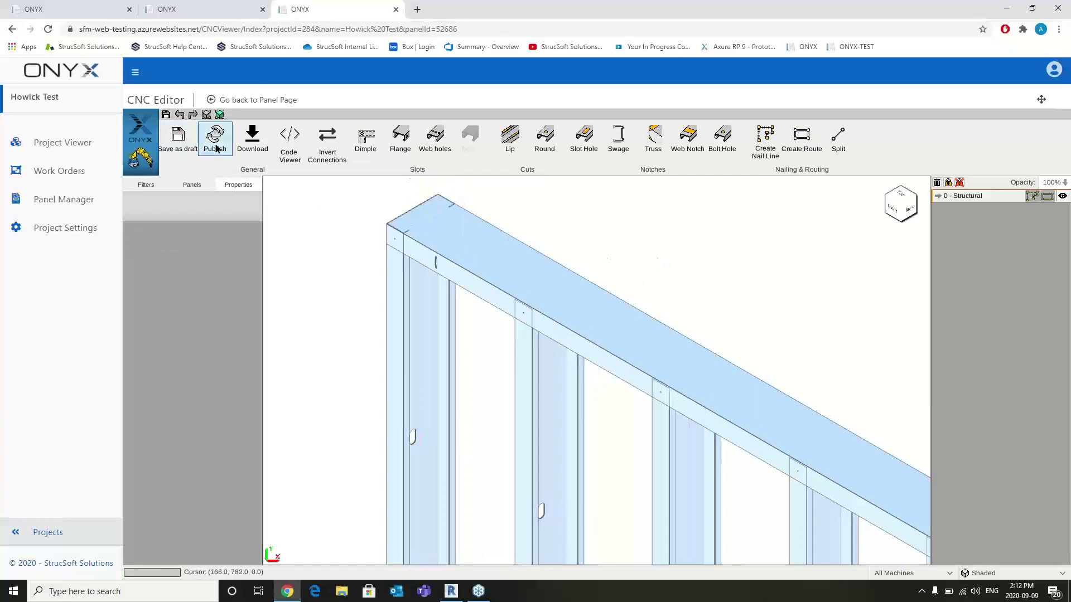
# Step: Save the edited panel as a draft and dismiss the confirmation
pyautogui.click(167, 139)
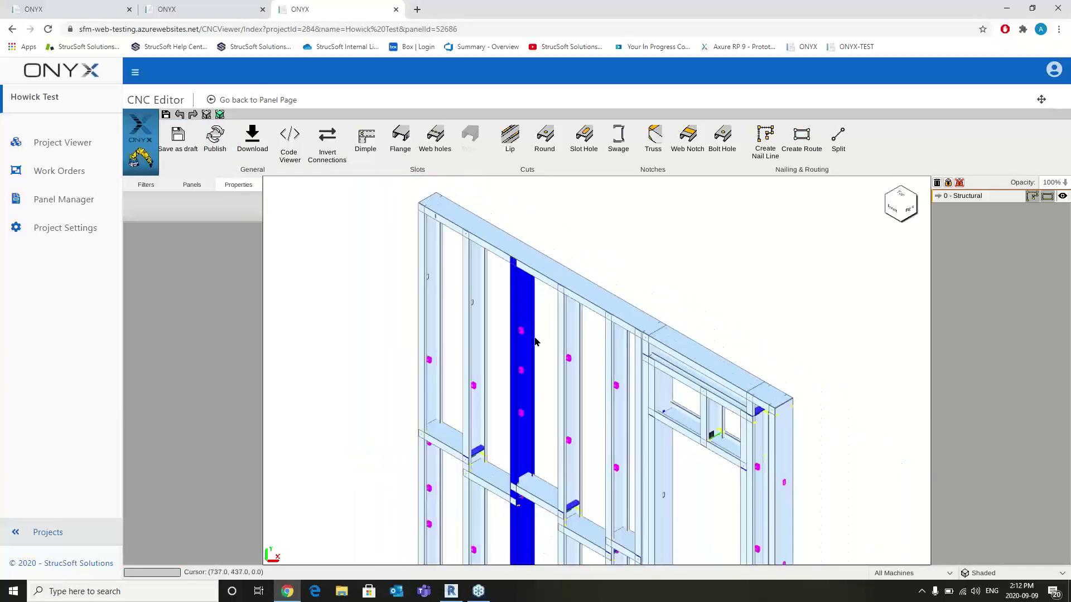
pyautogui.click(178, 137)
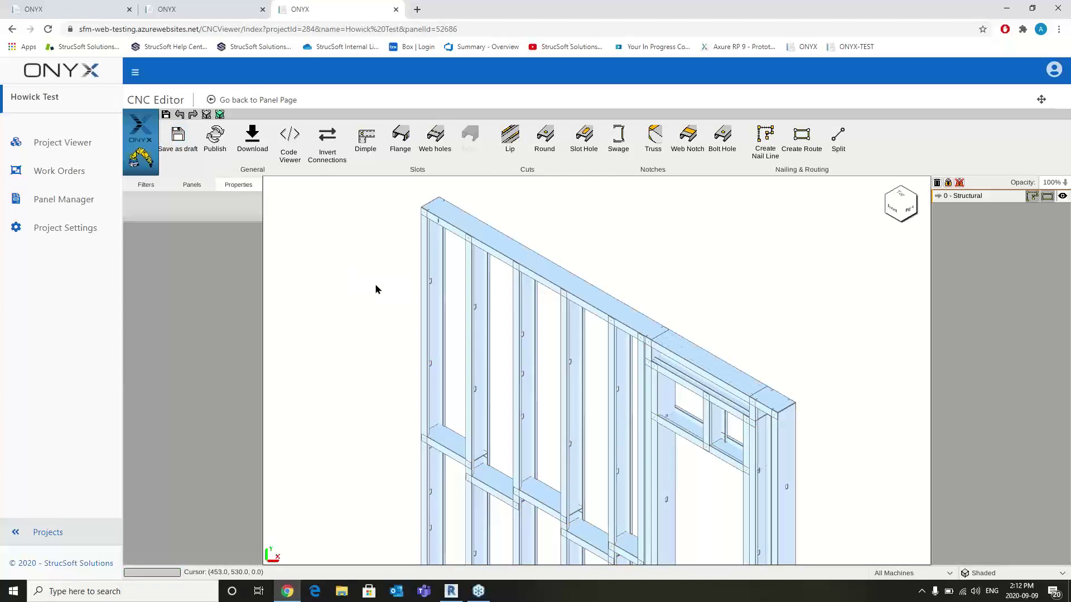
pyautogui.click(176, 145)
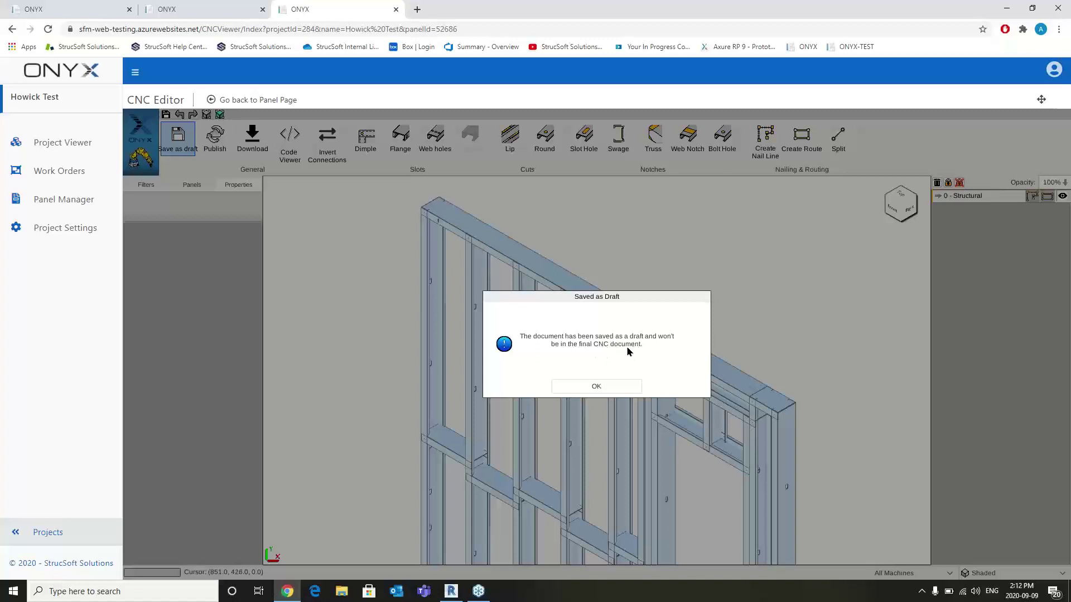
pyautogui.click(602, 390)
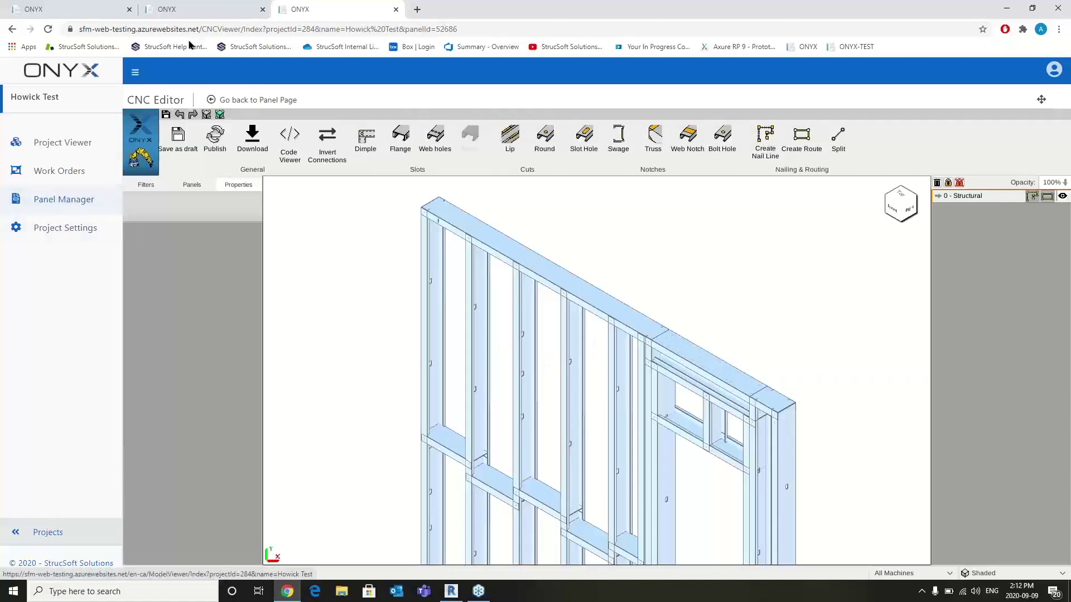
# Step: Open the Panel Manager in a separate browser tab, close the unneeded tab, and switch to the panel list
pyautogui.middleClick(48, 198)
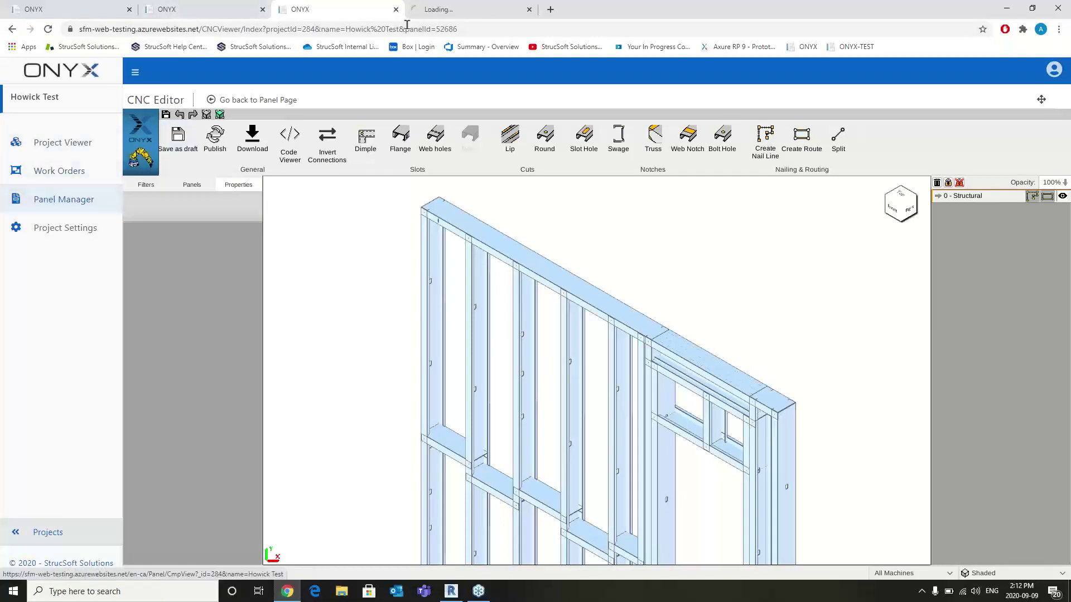
pyautogui.middleClick(440, 10)
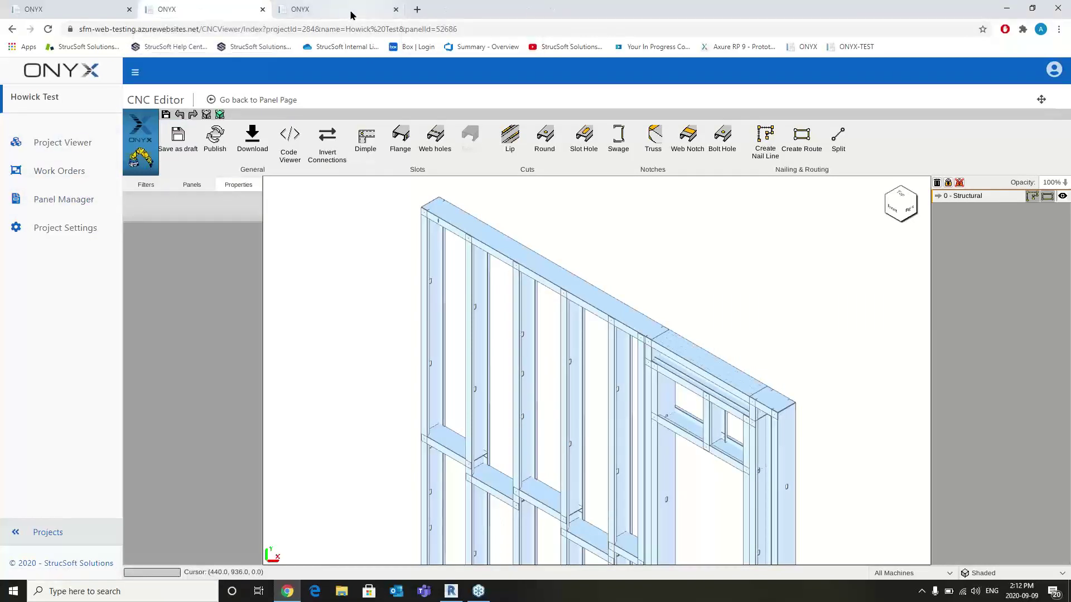
pyautogui.click(350, 12)
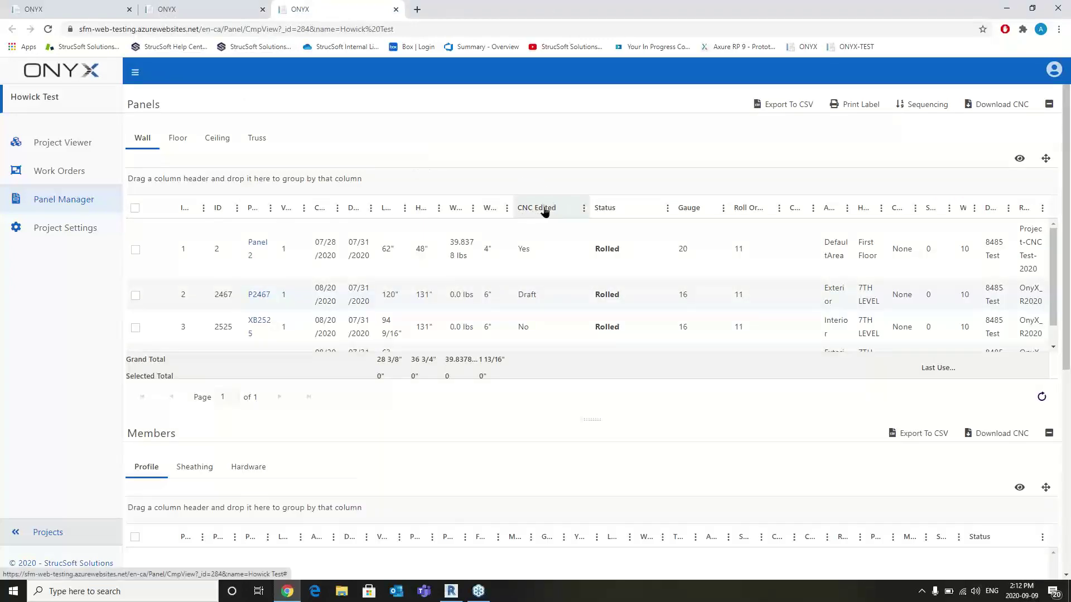
# Step: Review the CNC Edited status of panel P2467 and compare it with the other wall panels
pyautogui.doubleClick(519, 296)
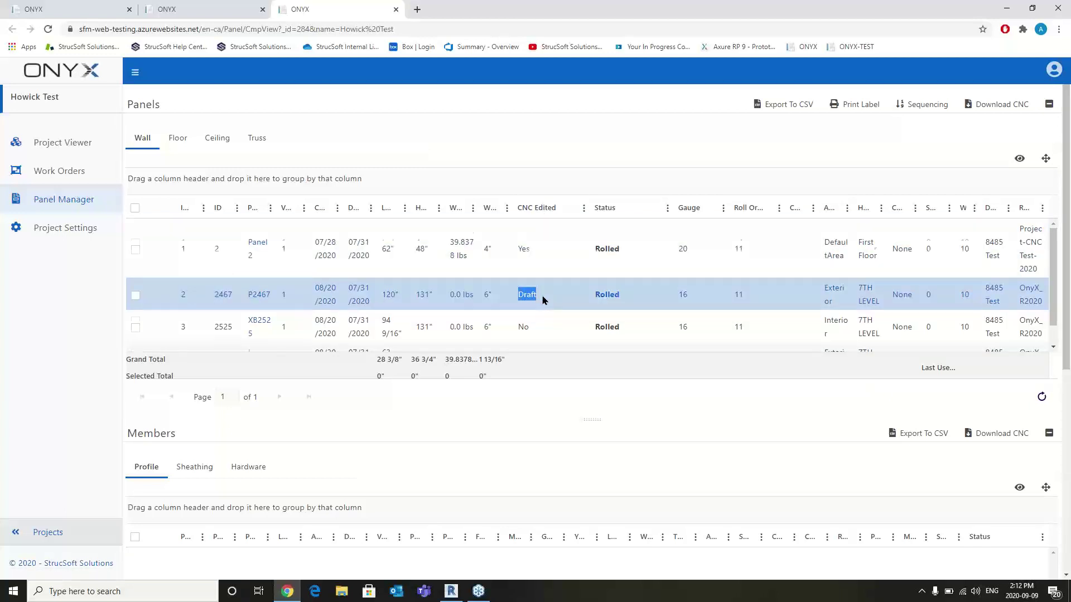
pyautogui.scroll(-1, 542, 300)
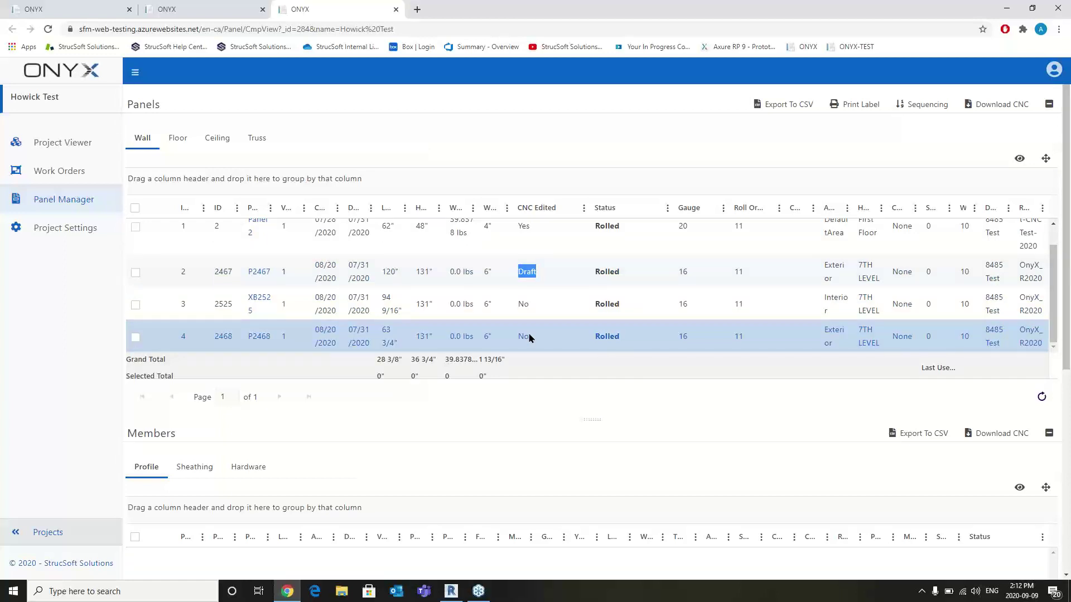
pyautogui.scroll(1, 532, 318)
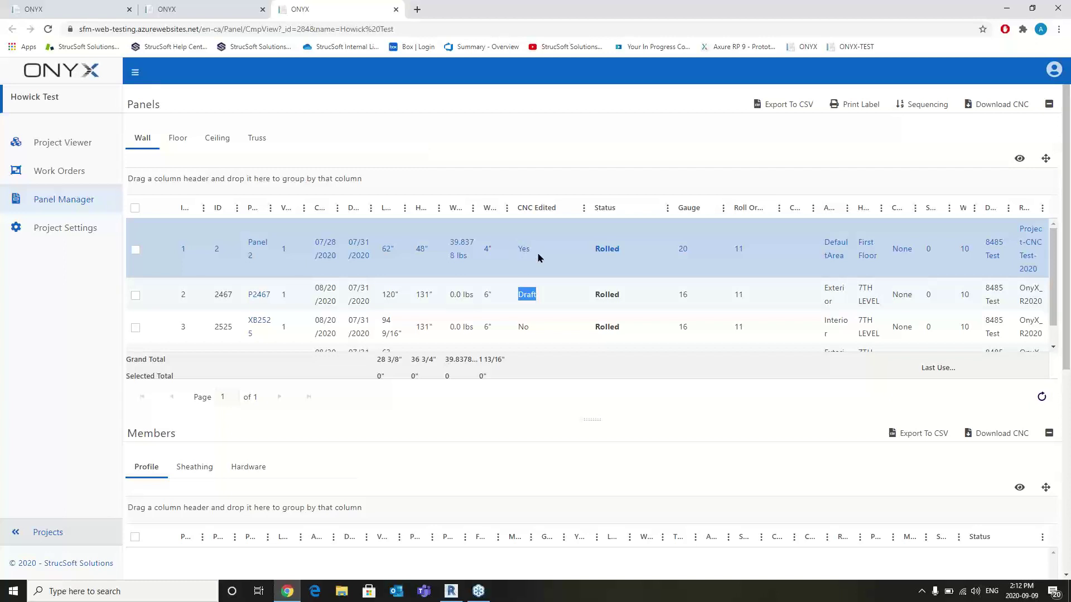
pyautogui.doubleClick(527, 260)
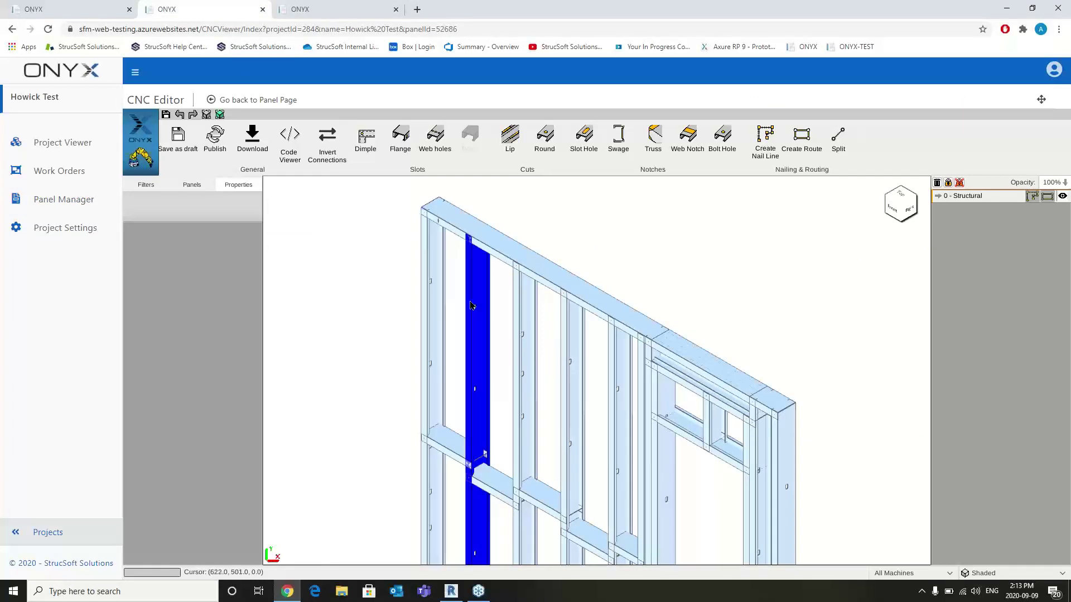
# Step: Return to the CNC editor and move the upper slot hole of stud S1 up to about 117 3/16"
pyautogui.click(470, 305)
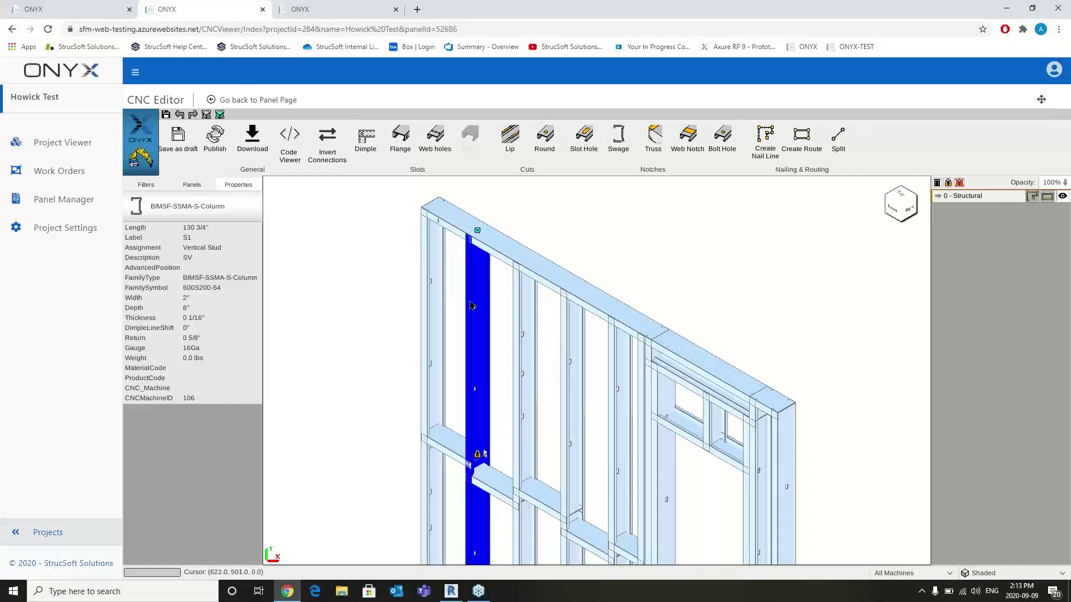
pyautogui.scroll(3, 496, 318)
pyautogui.click(411, 293)
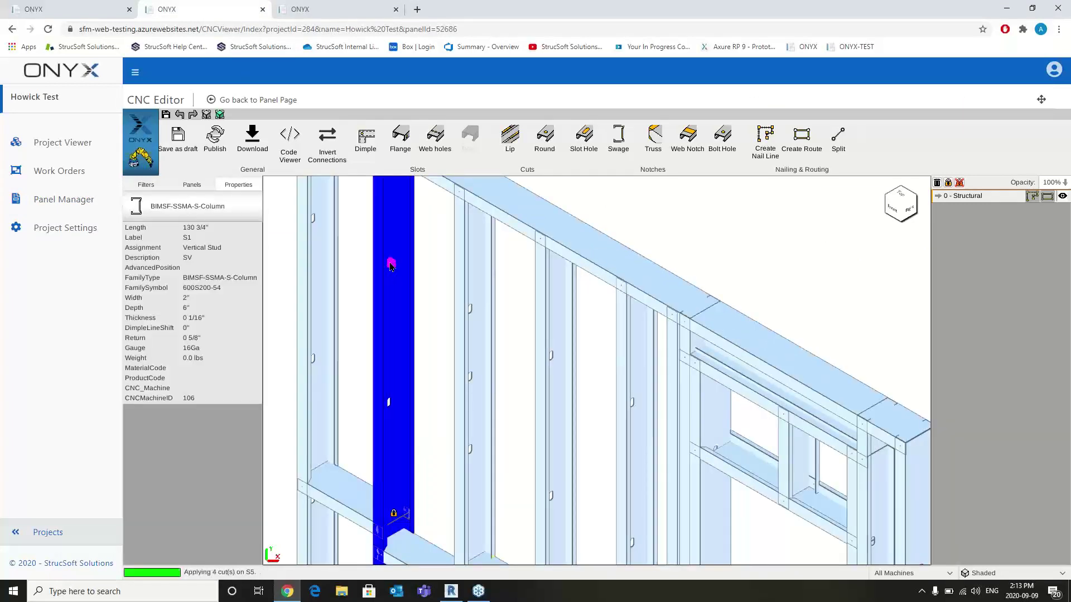
pyautogui.click(391, 265)
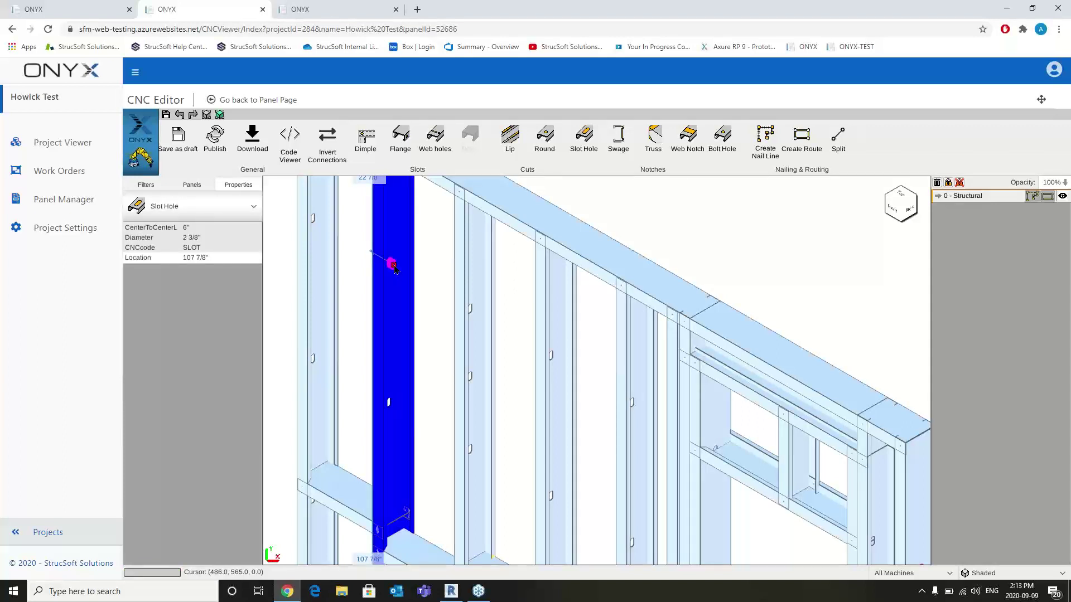
pyautogui.moveTo(394, 269); pyautogui.dragTo(395, 213)
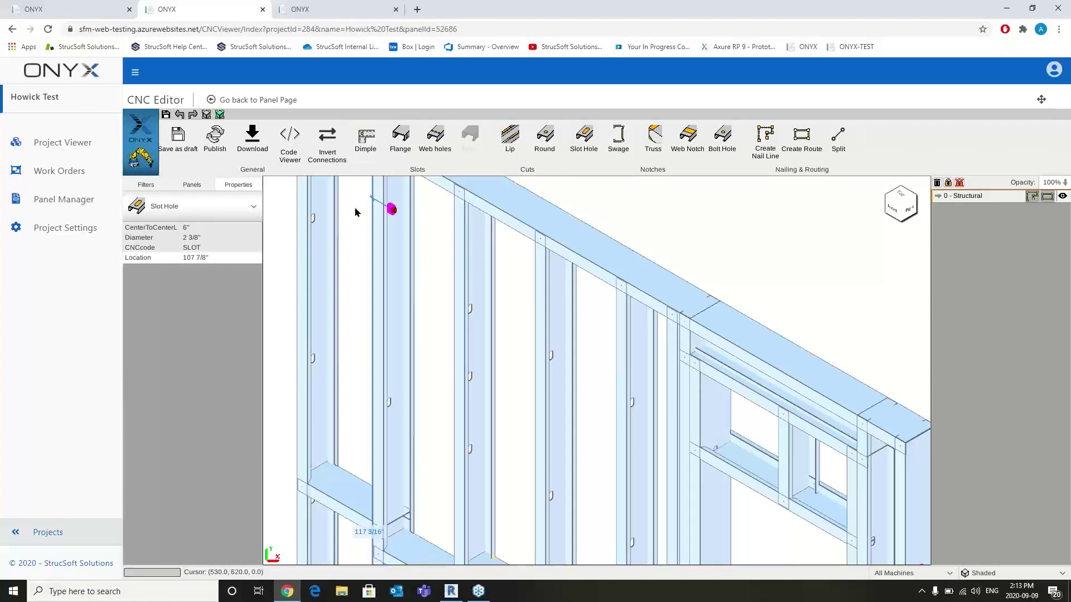
# Step: Publish the panel's CNC edits and dismiss the confirmation
pyautogui.click(214, 143)
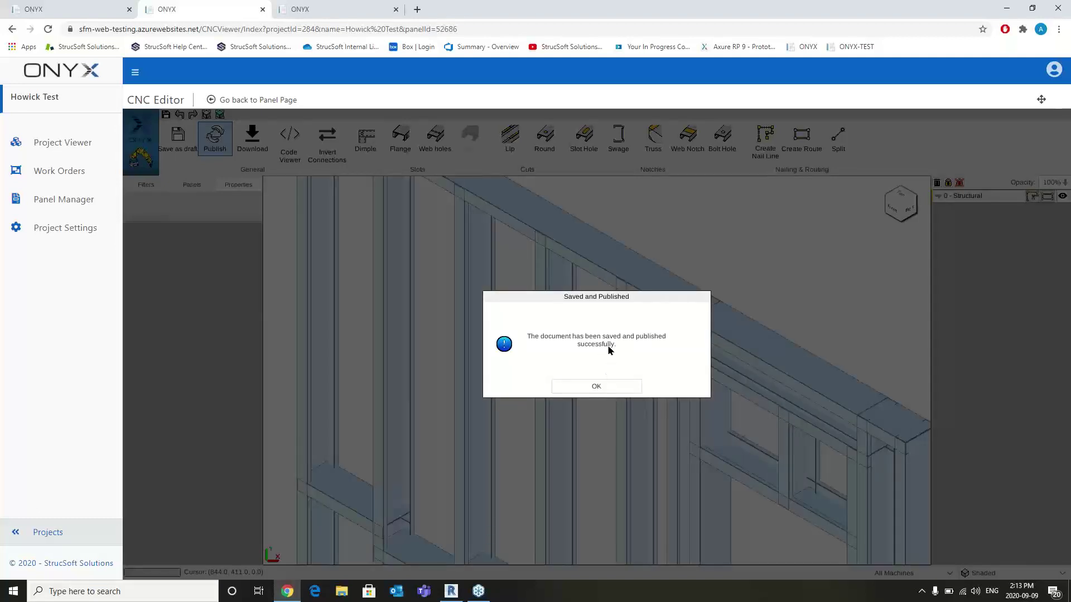
pyautogui.click(598, 388)
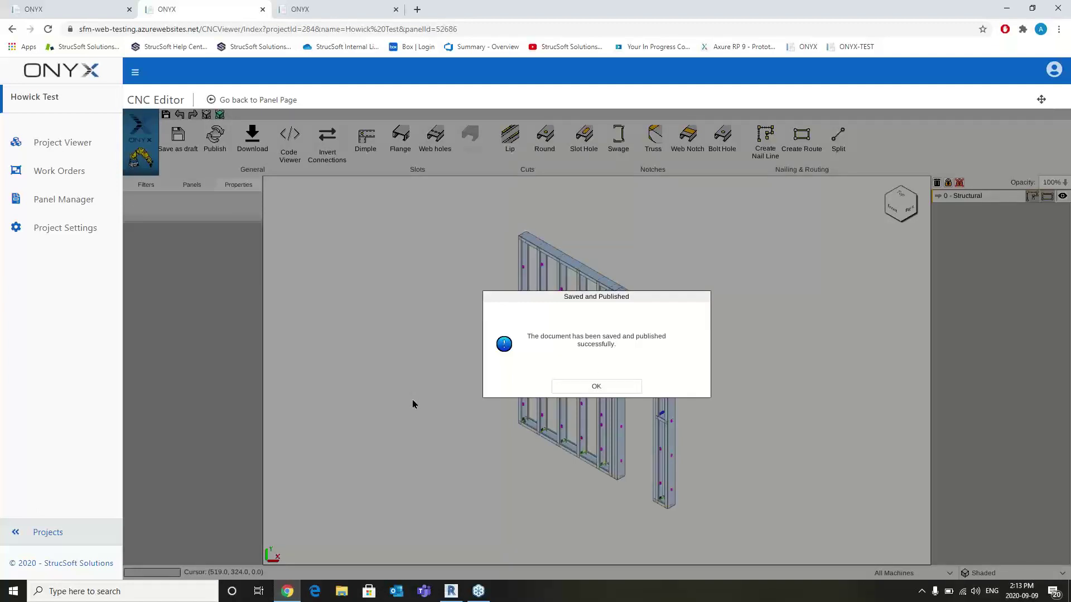
pyautogui.click(578, 390)
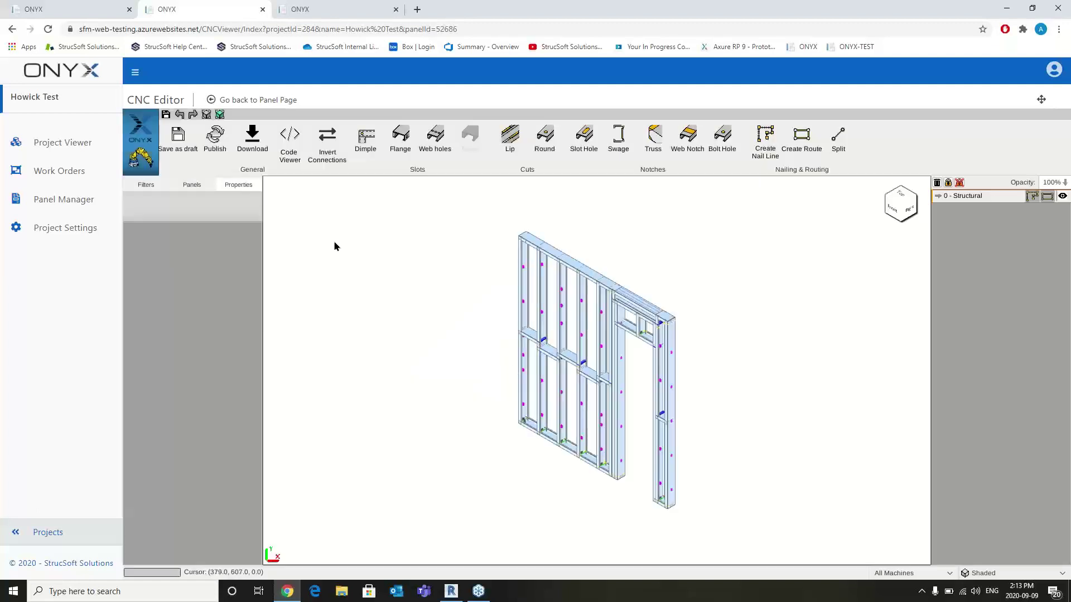
# Step: Return to the Panel Manager and reload it to check the CNC Edited status of panel P2467
pyautogui.click(323, 11)
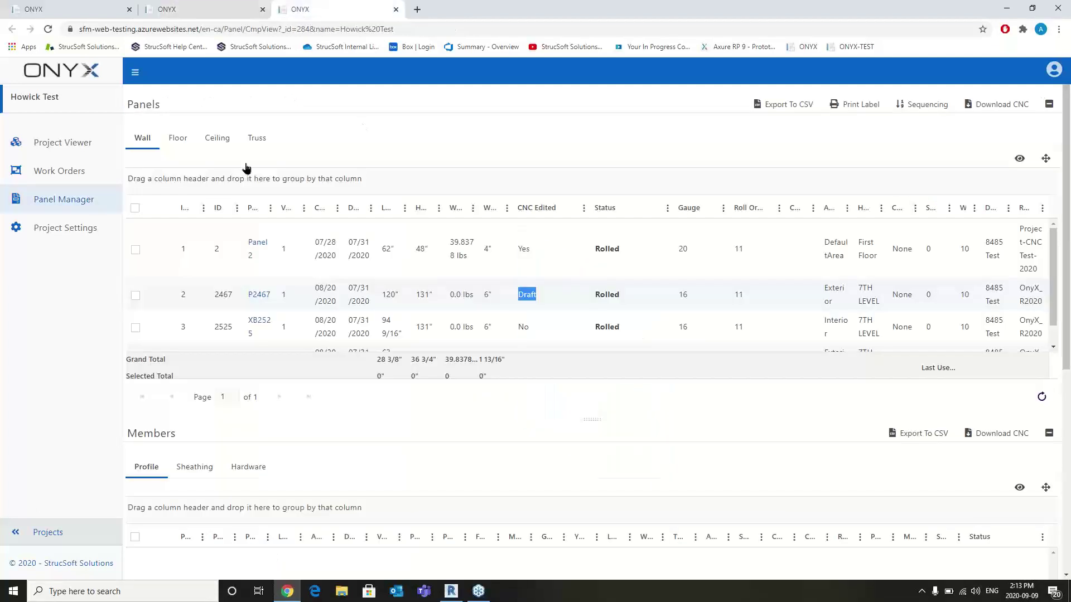
pyautogui.click(48, 29)
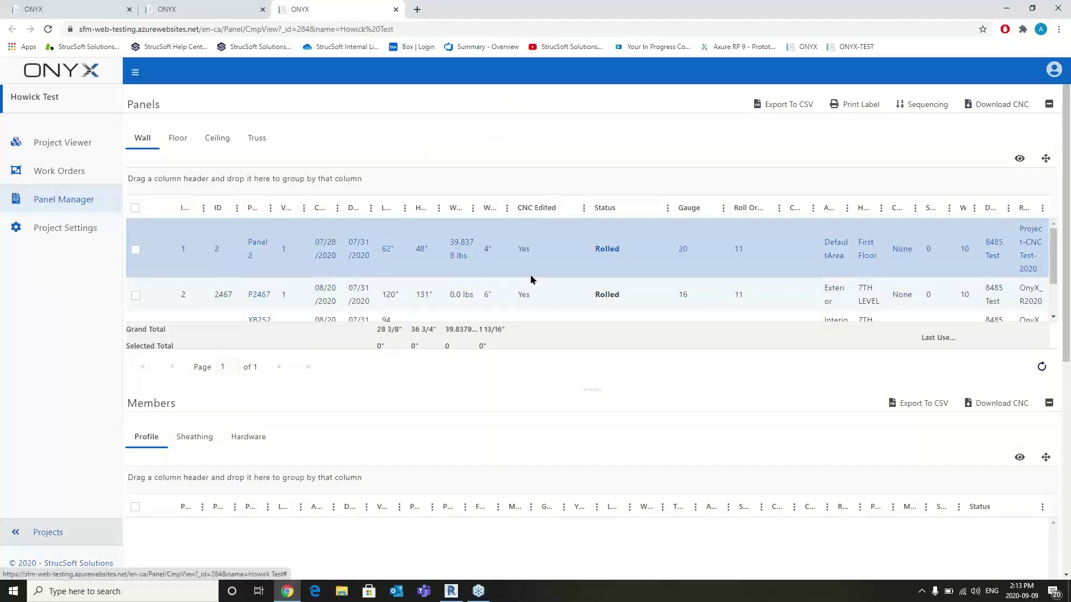
# Step: Check the CNC Edited status of panel P2467 and the other wall panels, glancing back at the panel in the CNC editor
pyautogui.moveTo(526, 295); pyautogui.dragTo(520, 296)
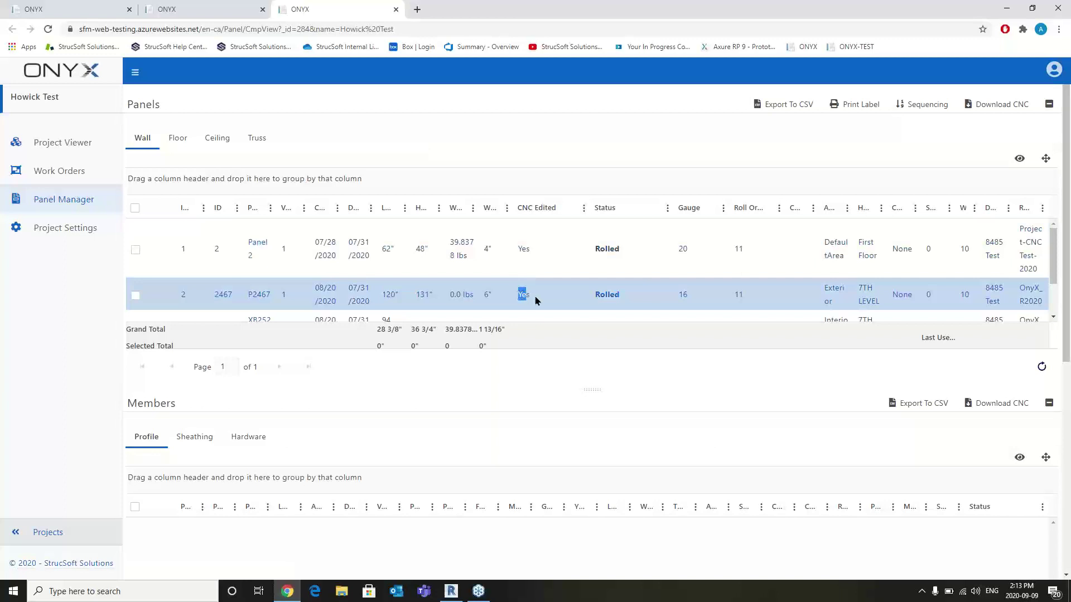
pyautogui.click(552, 274)
pyautogui.scroll(-1, 552, 279)
pyautogui.scroll(1, 551, 283)
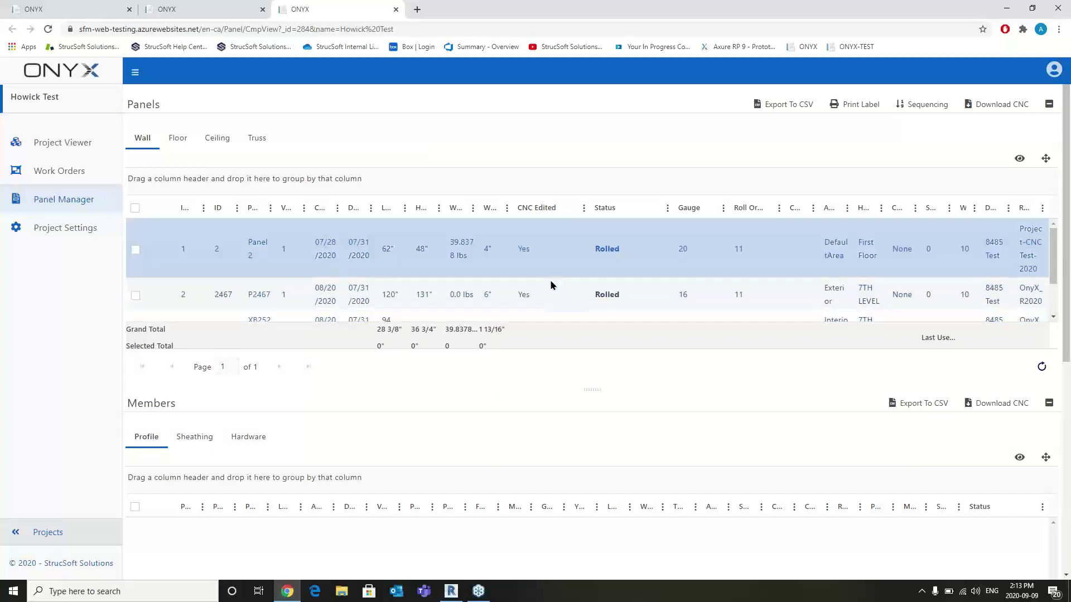
pyautogui.click(207, 10)
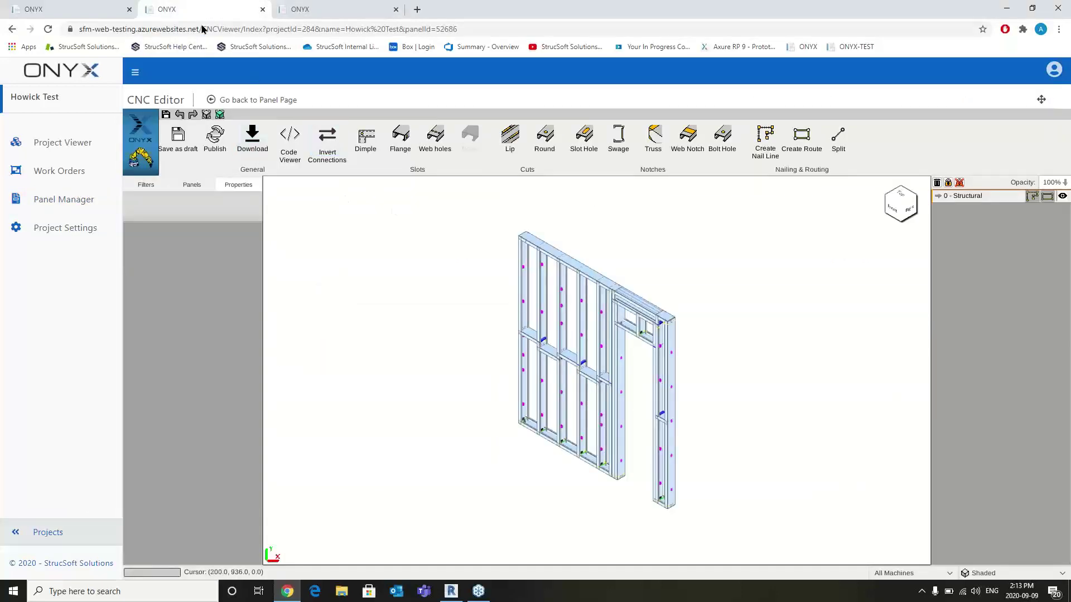
pyautogui.click(320, 15)
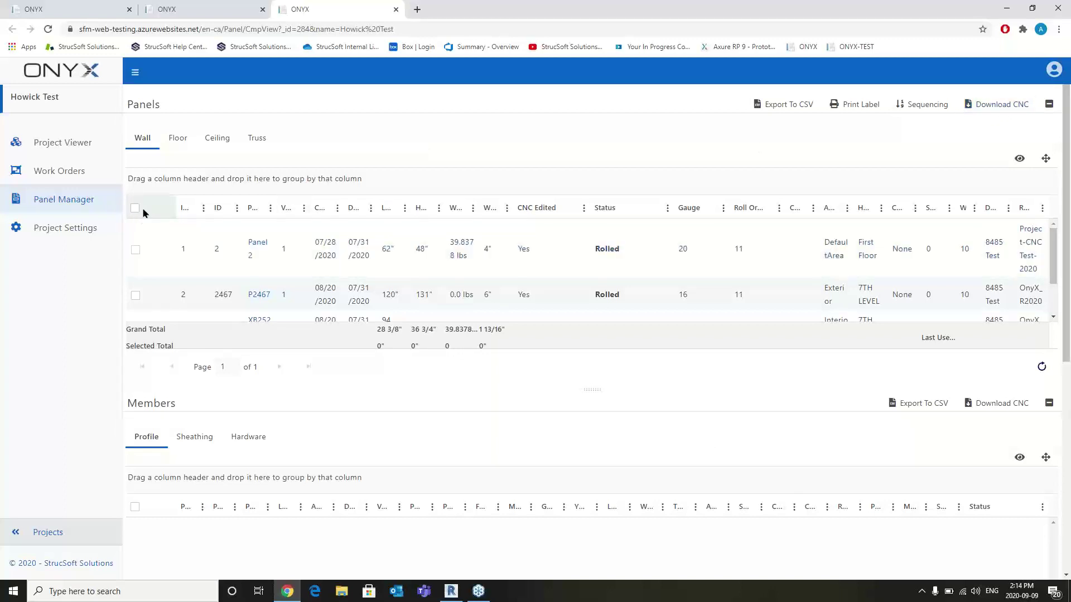
# Step: Select all wall panels in the Panel Manager and download their CNC files
pyautogui.click(136, 209)
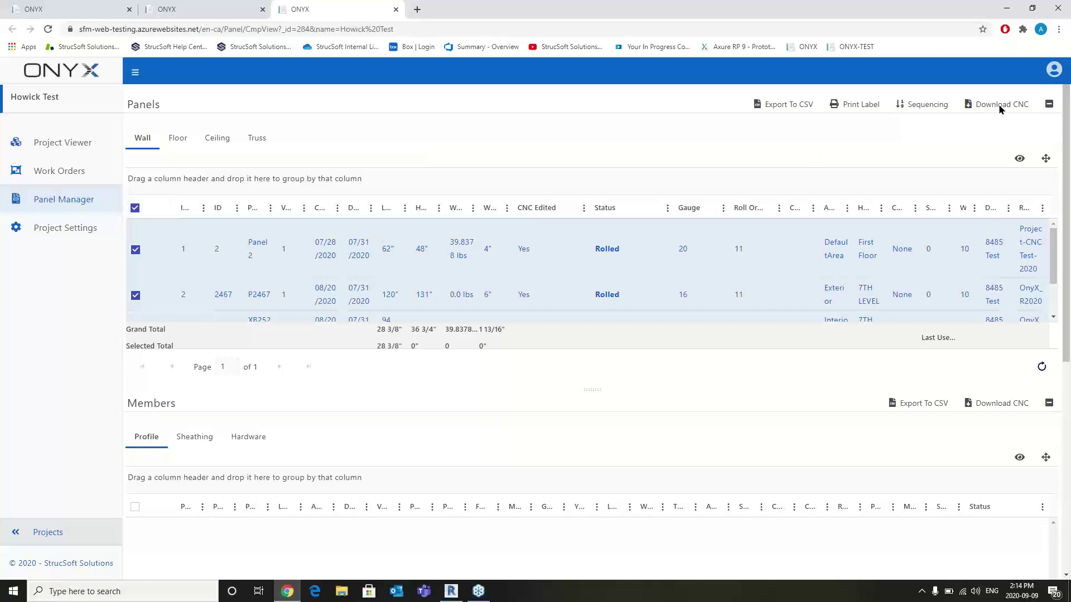
pyautogui.scroll(-1, 870, 251)
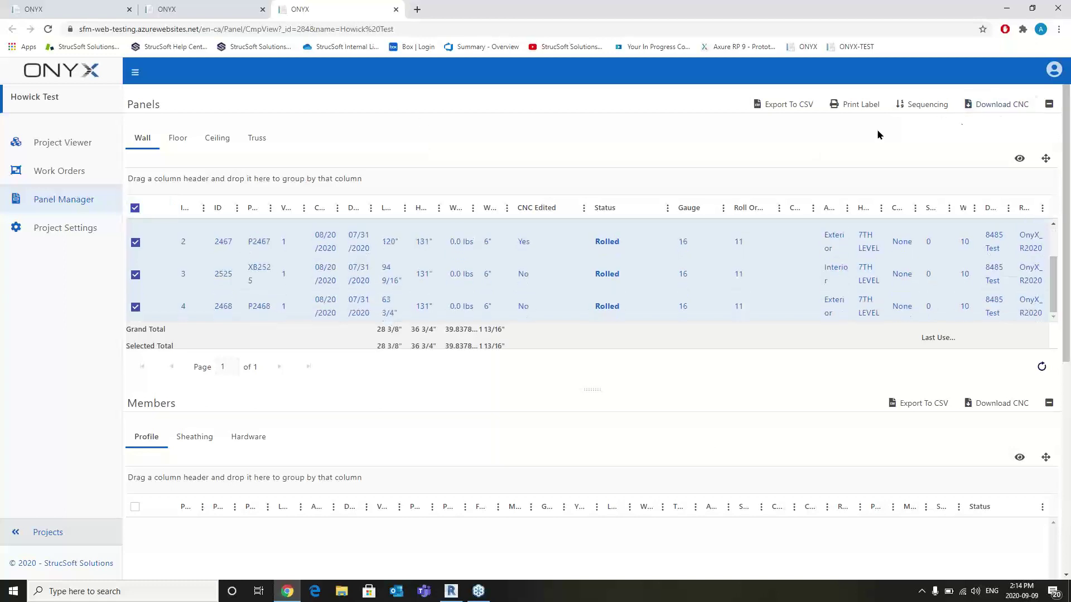
pyautogui.click(996, 106)
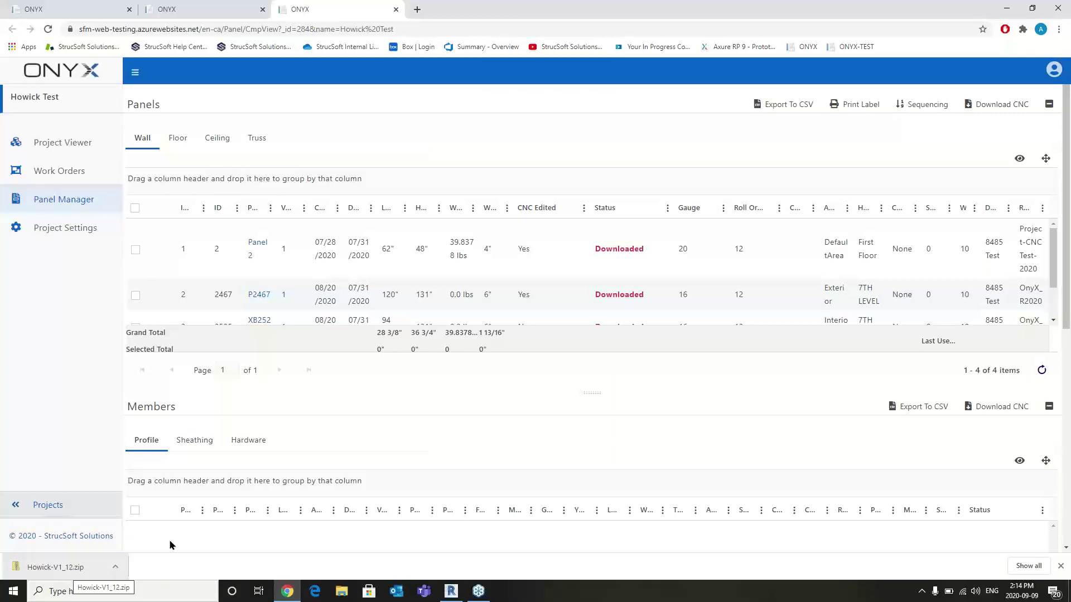
# Step: Open the downloaded Howick-V1_12.zip, inspect P2468_600S200-54.csv in Excel, and close both the file and the archive
pyautogui.click(75, 573)
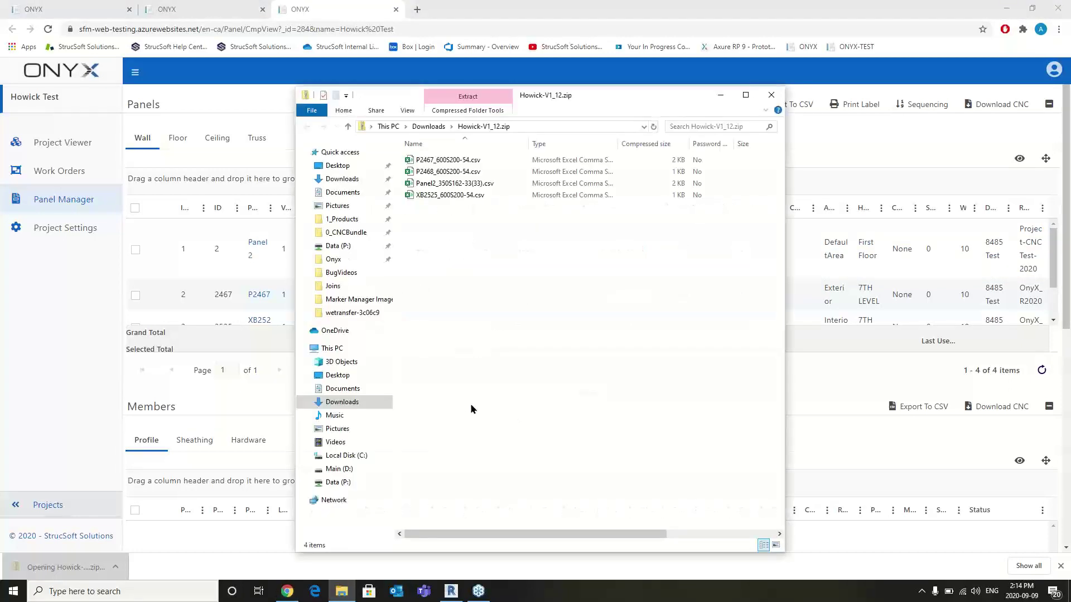
pyautogui.click(461, 173)
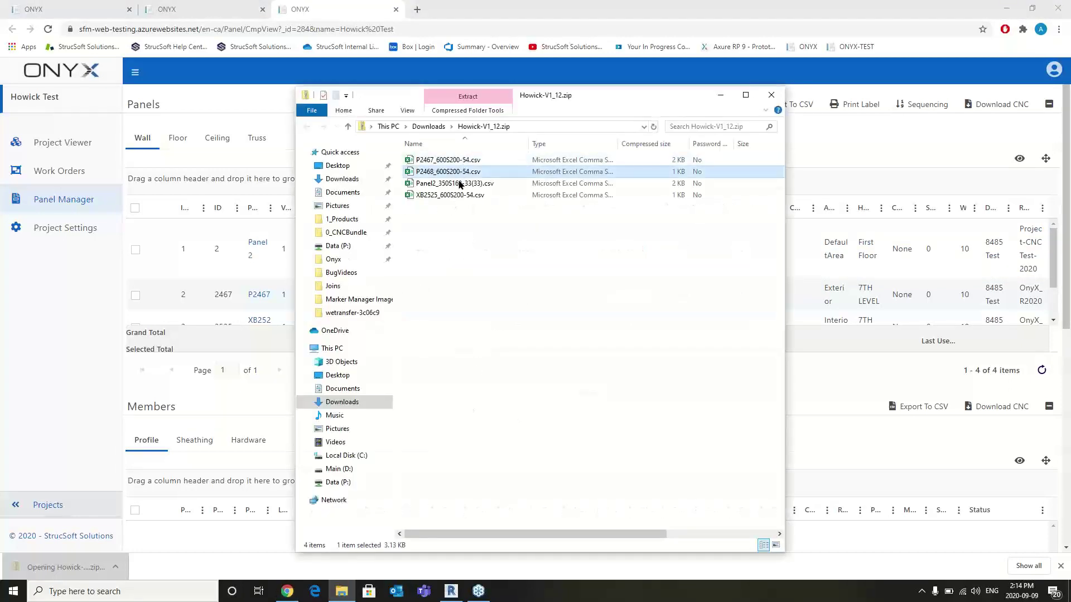
pyautogui.click(454, 196)
pyautogui.doubleClick(447, 173)
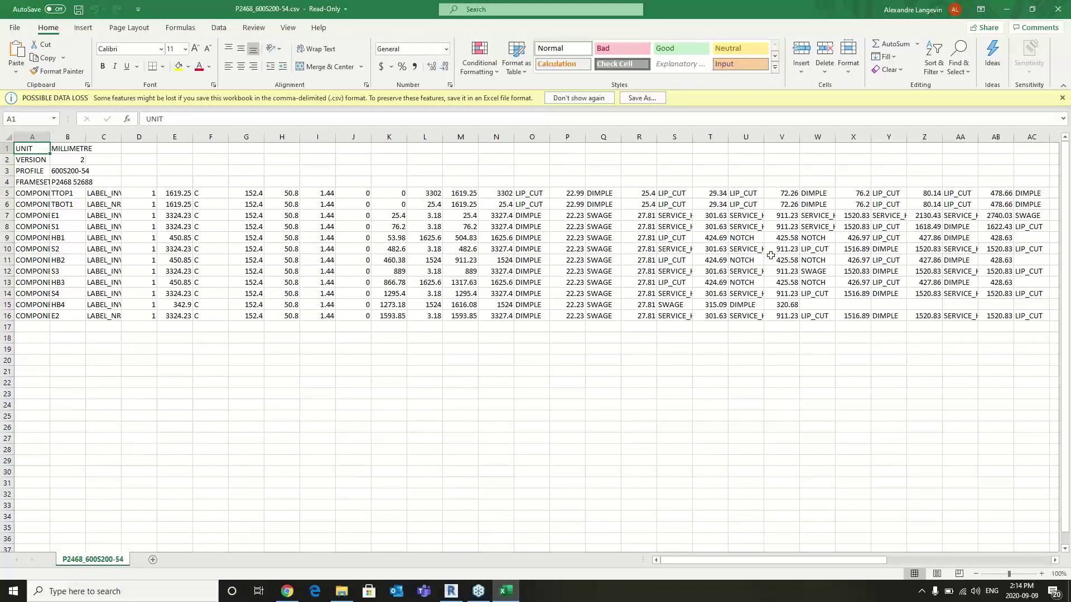
pyautogui.click(1058, 9)
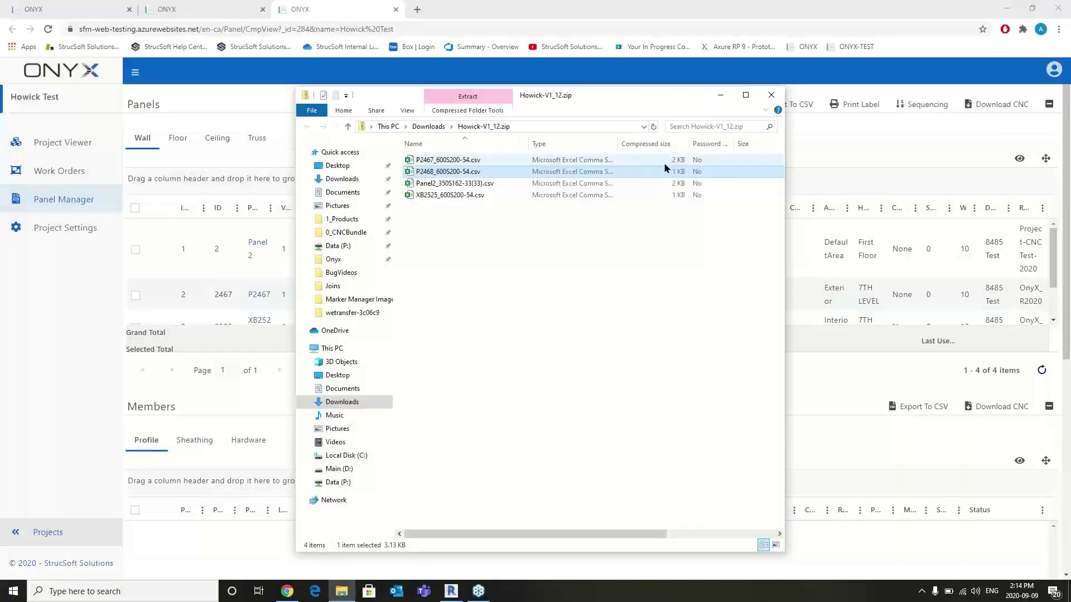
pyautogui.click(771, 95)
# Step: Download panel P2467's CNC data from the CNC editor, view the contents of CNC (2).zip, and close the archive
pyautogui.click(431, 237)
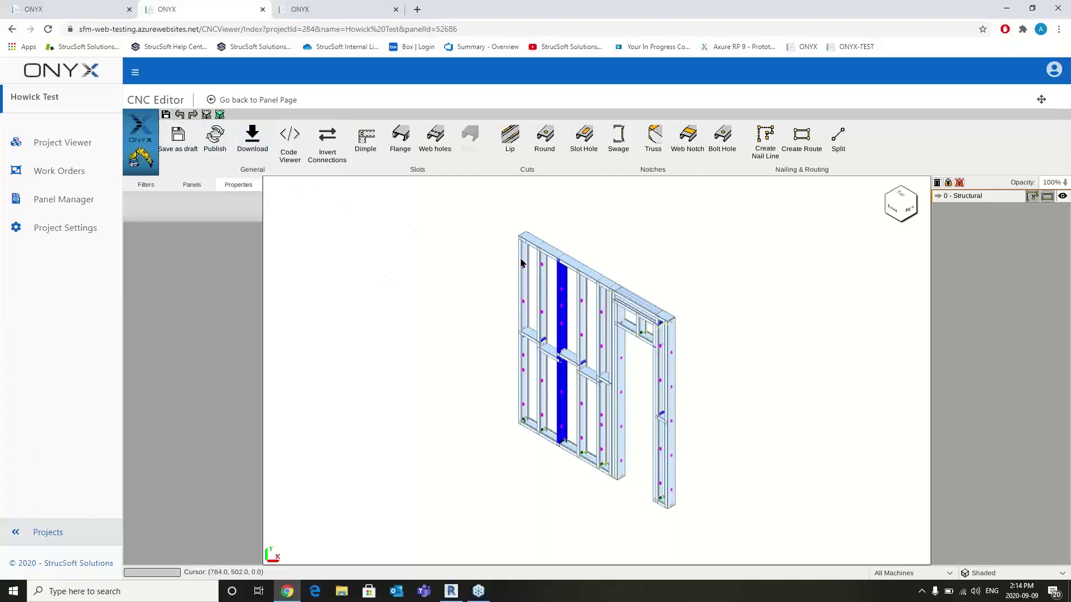
pyautogui.click(252, 138)
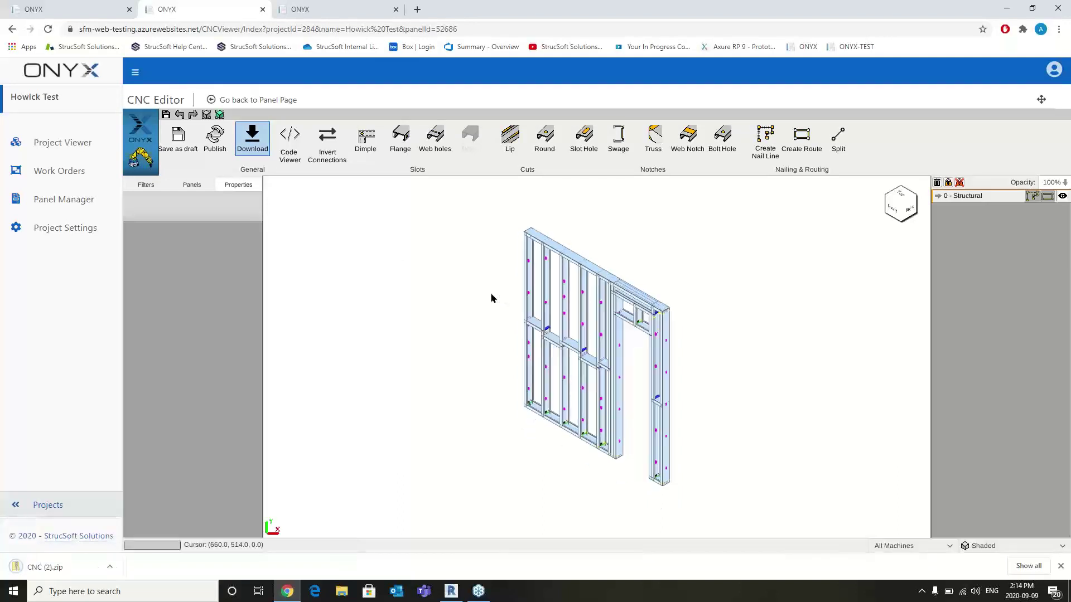
pyautogui.click(55, 567)
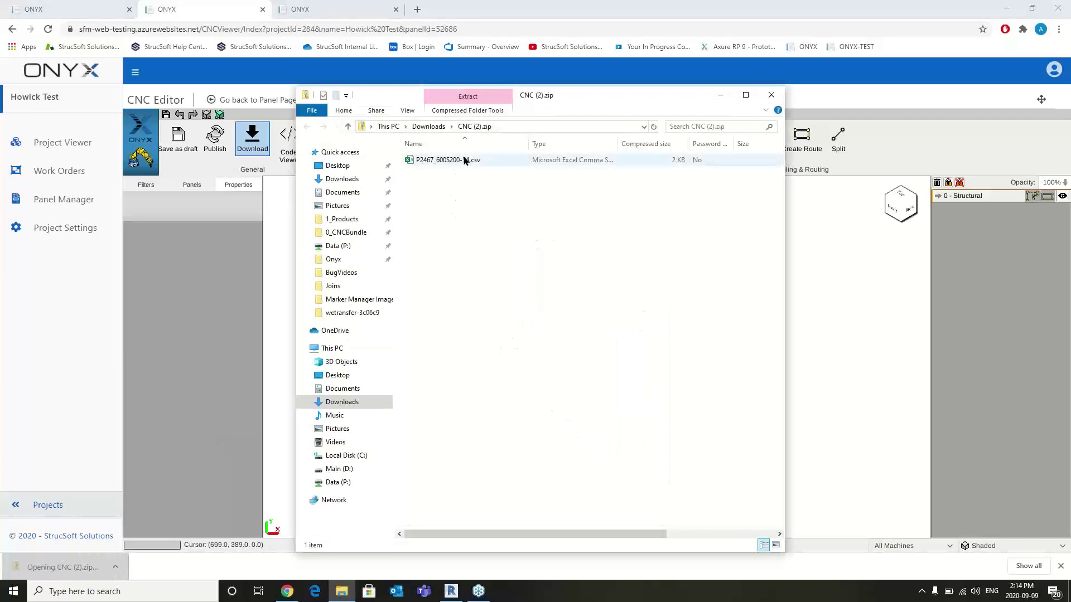
pyautogui.click(771, 96)
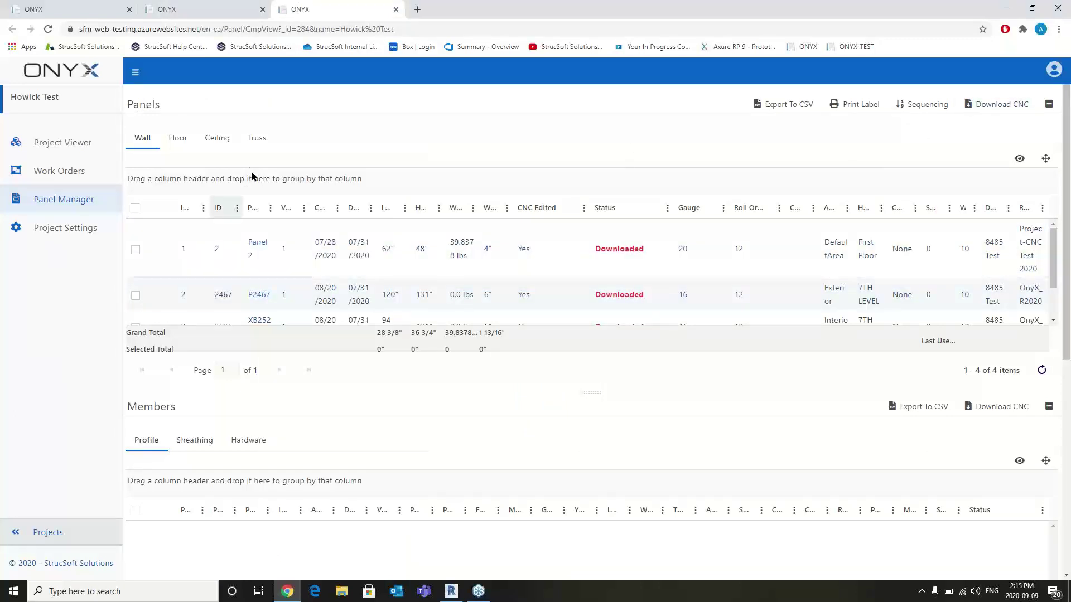
# Step: Leave the project for the Manufacturing Center and mark the Howick Test roll order with Ready status as Rolled, accepting the status update
pyautogui.click(420, 263)
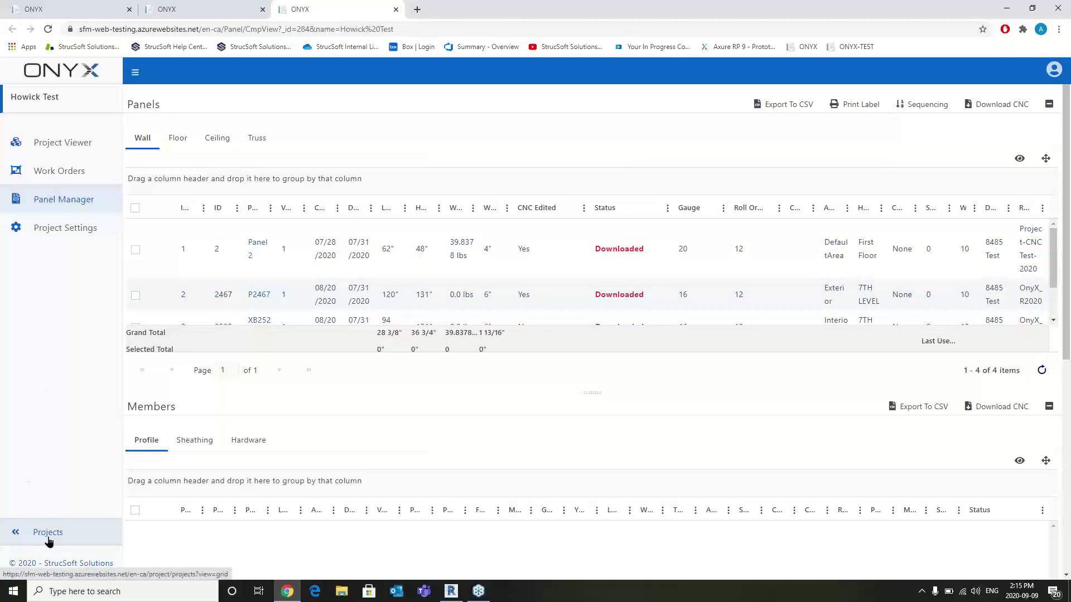
pyautogui.click(47, 540)
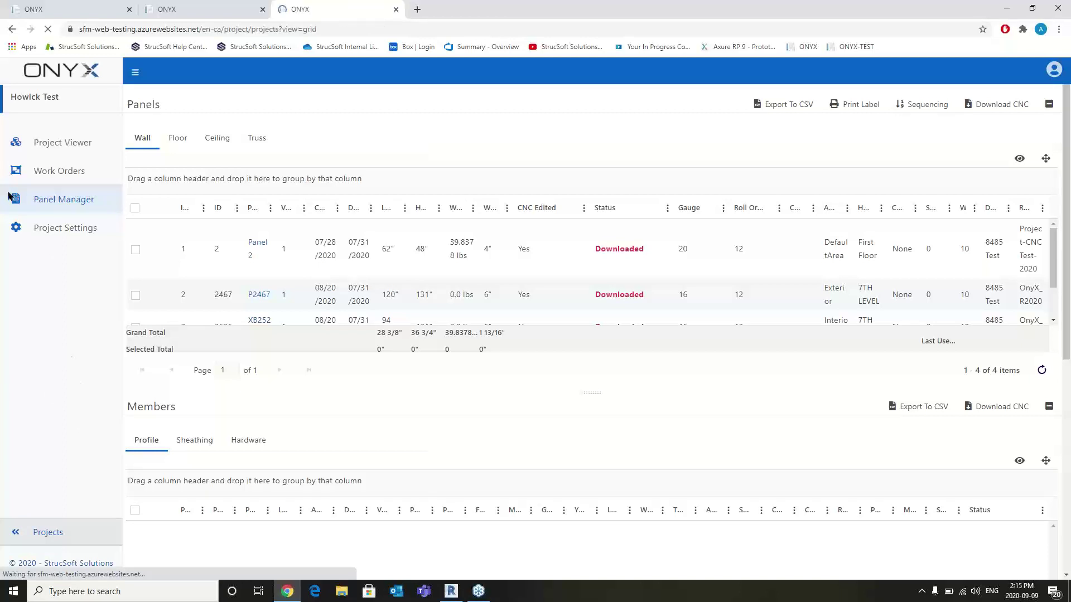
pyautogui.click(56, 216)
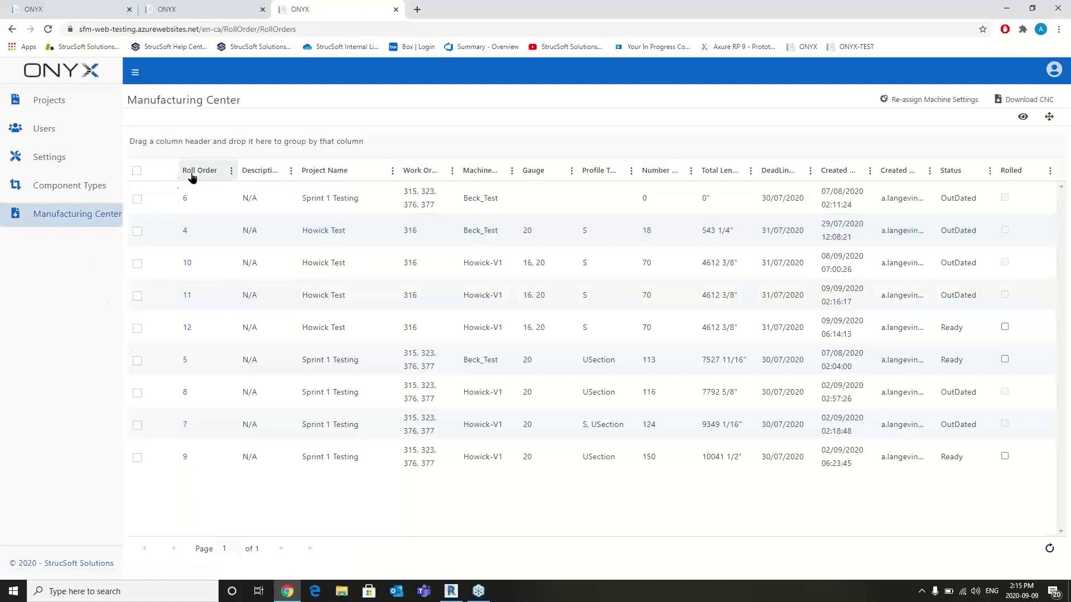
pyautogui.click(186, 333)
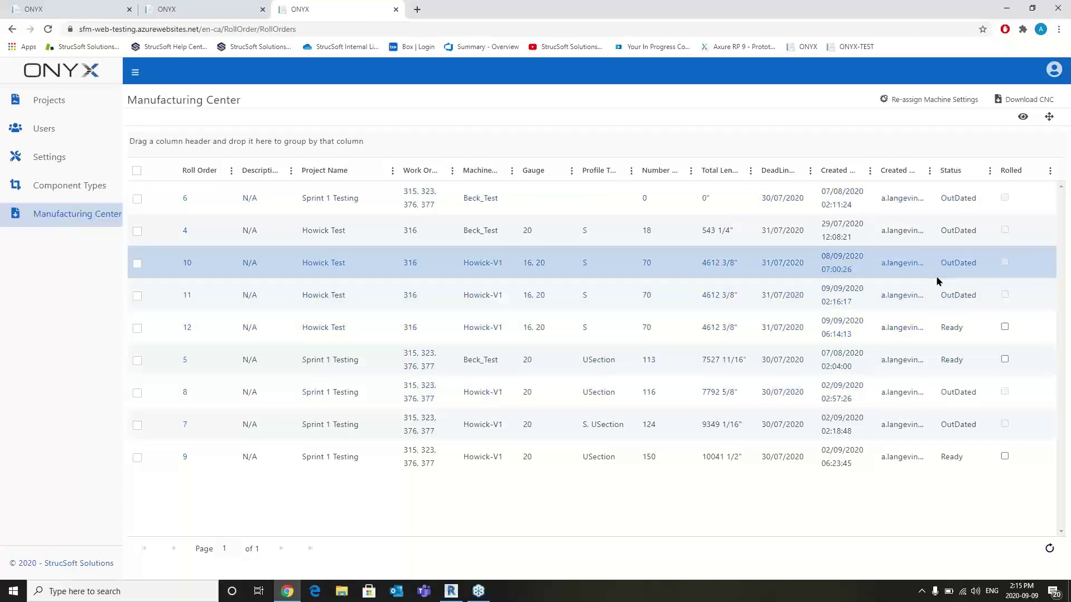
pyautogui.click(1005, 326)
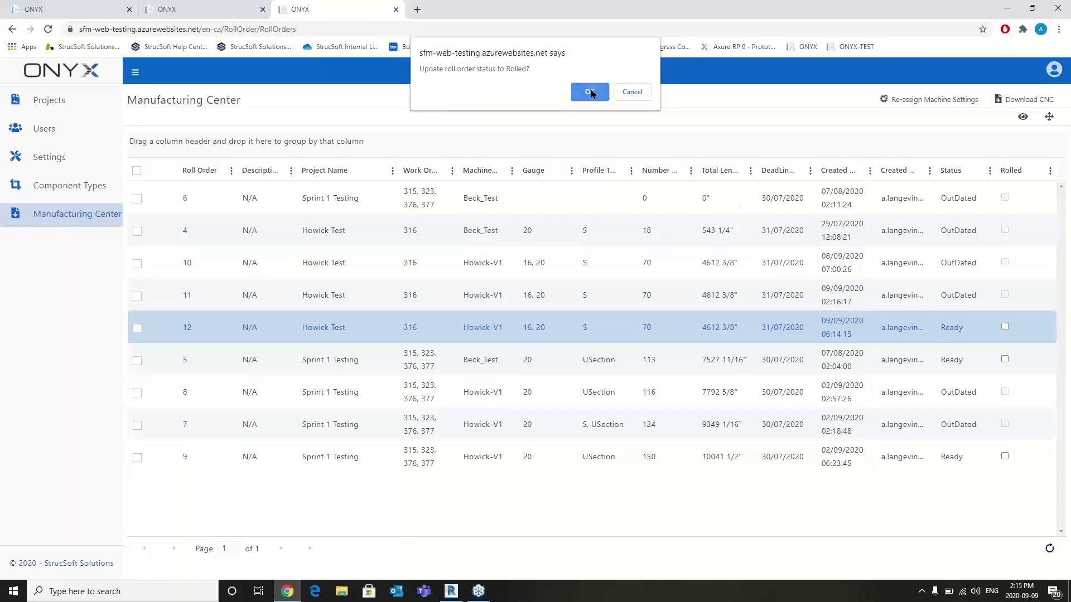
pyautogui.click(590, 93)
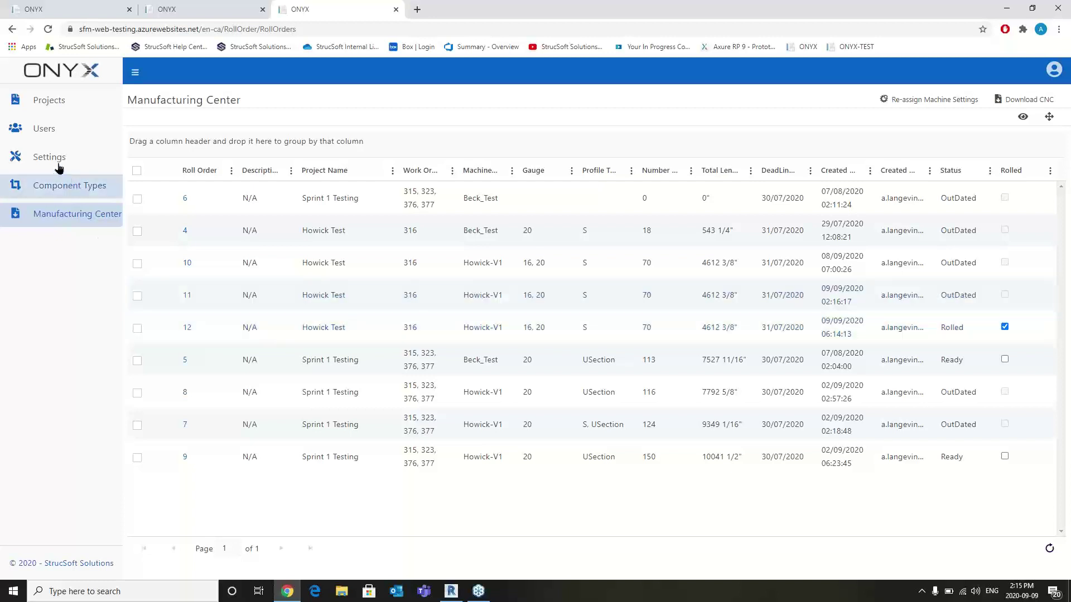
# Step: Reopen the Howick Test project's Panel Manager and review the Status of all its wall panels
pyautogui.click(60, 103)
pyautogui.click(460, 168)
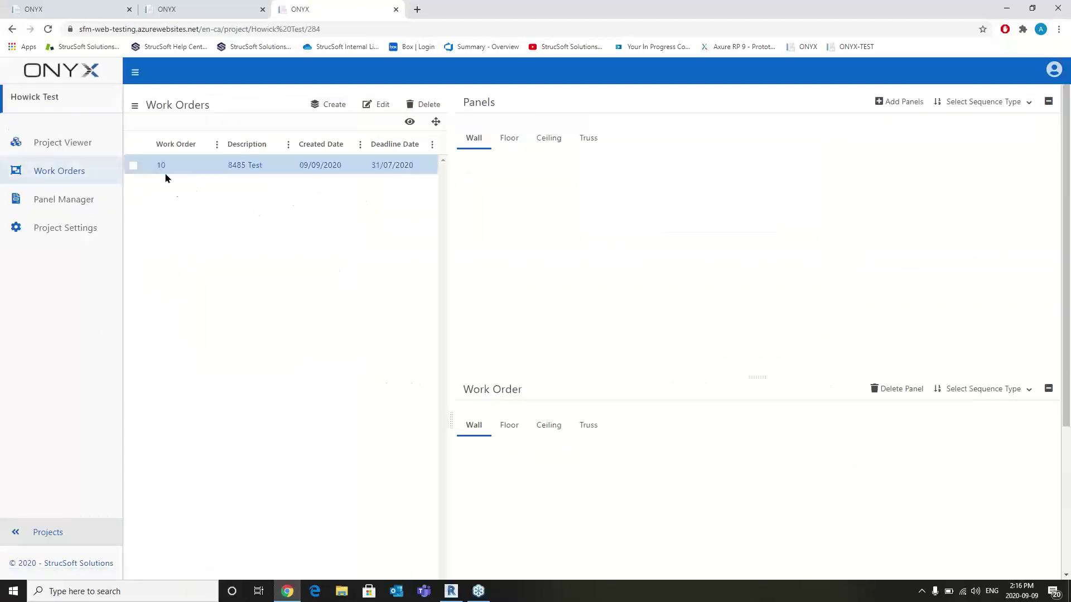
pyautogui.click(70, 202)
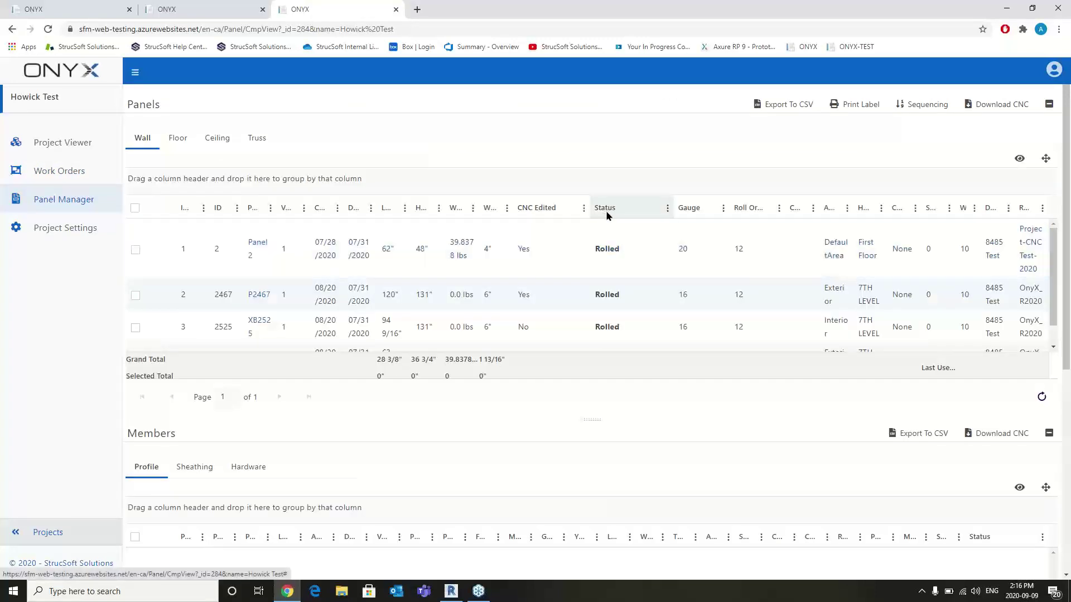
pyautogui.click(608, 248)
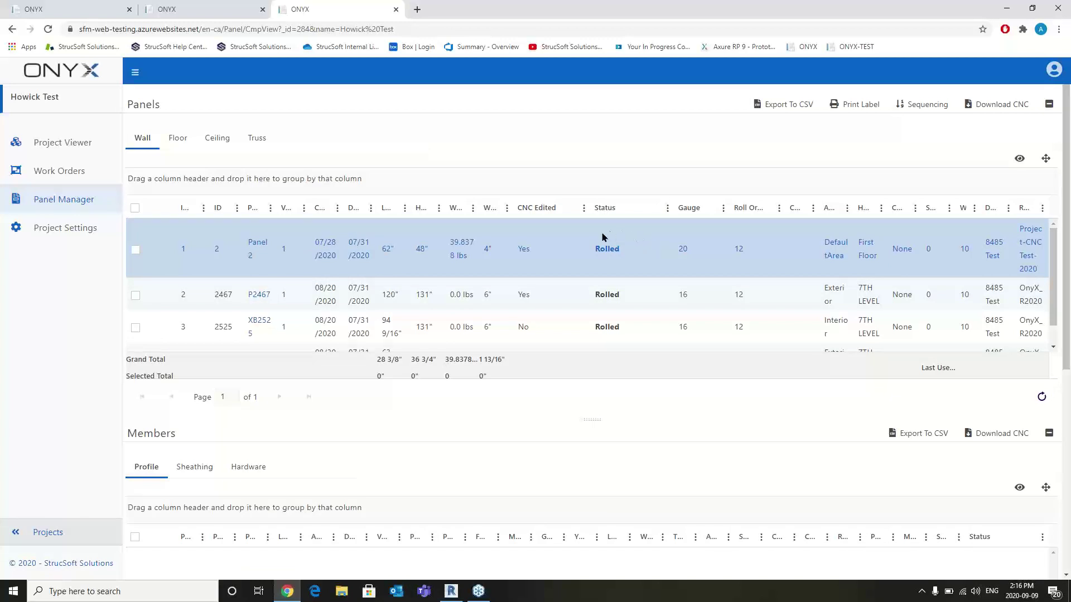
pyautogui.scroll(-2, 635, 237)
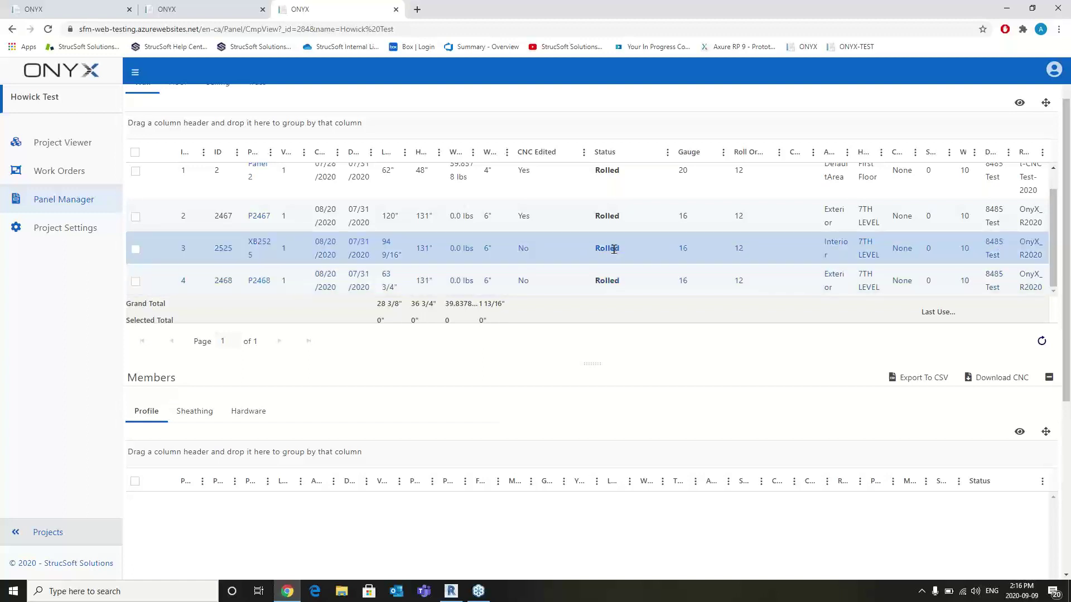
pyautogui.scroll(1, 613, 248)
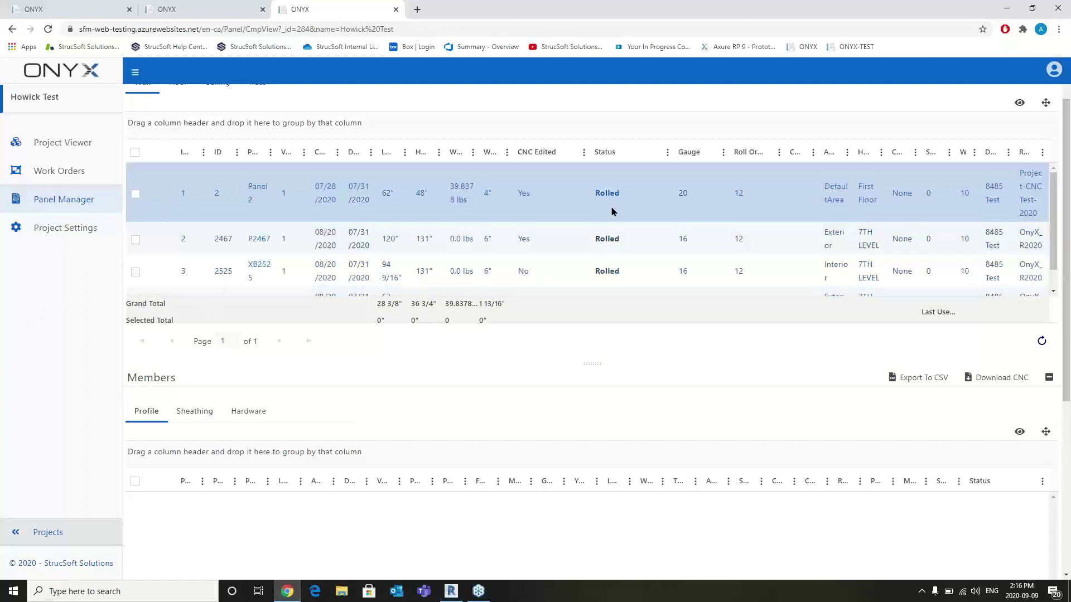
pyautogui.scroll(1, 611, 239)
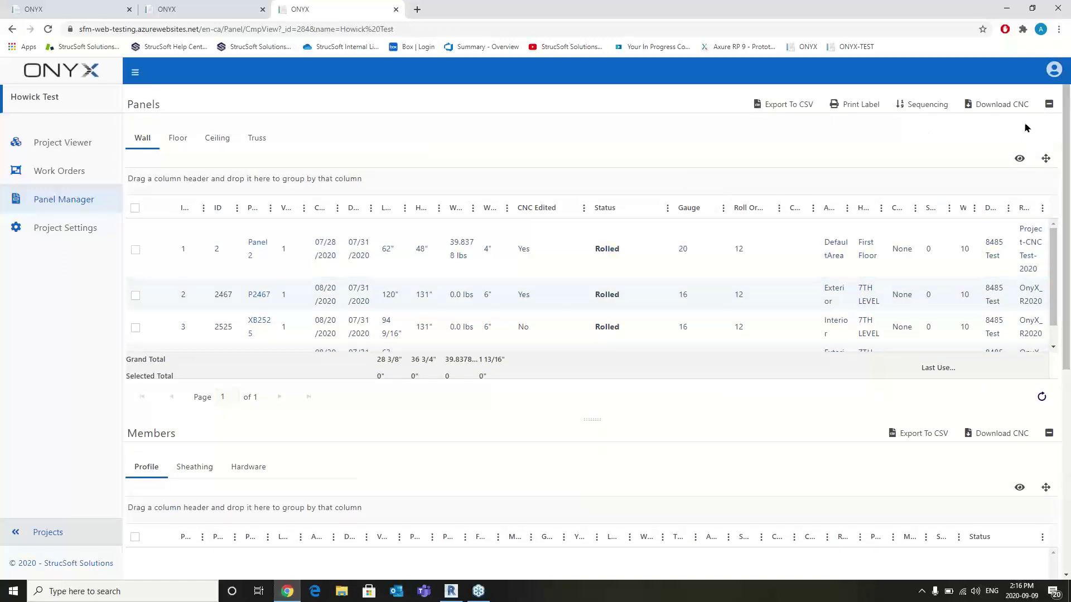
# Step: Return to the CNC editor, show the Code Viewer for panel P2467, and widen it to about half the workspace
pyautogui.click(217, 15)
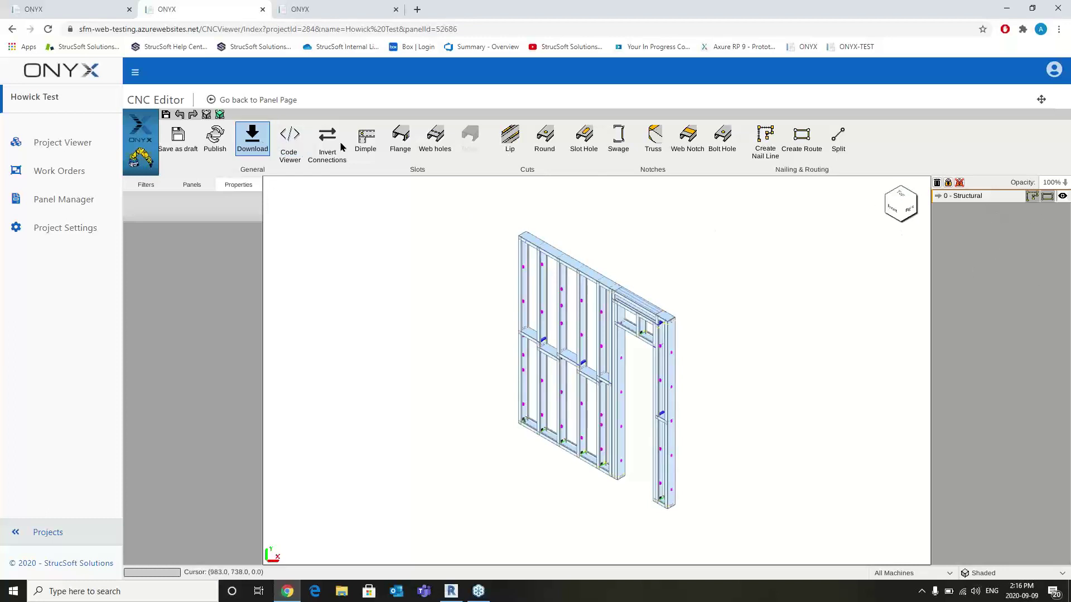
pyautogui.click(284, 137)
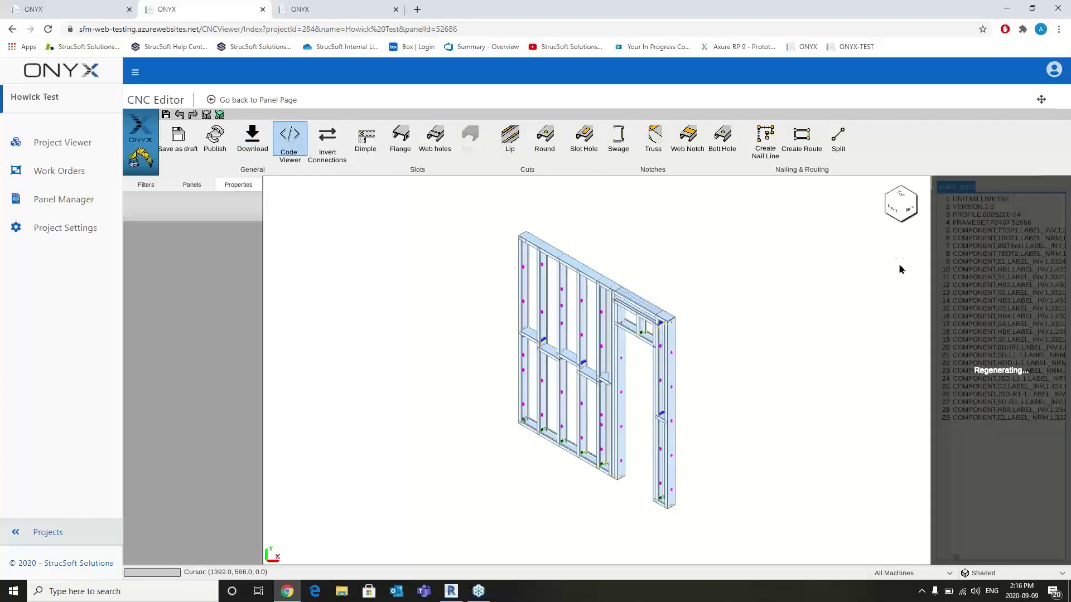
pyautogui.moveTo(933, 243); pyautogui.dragTo(590, 234)
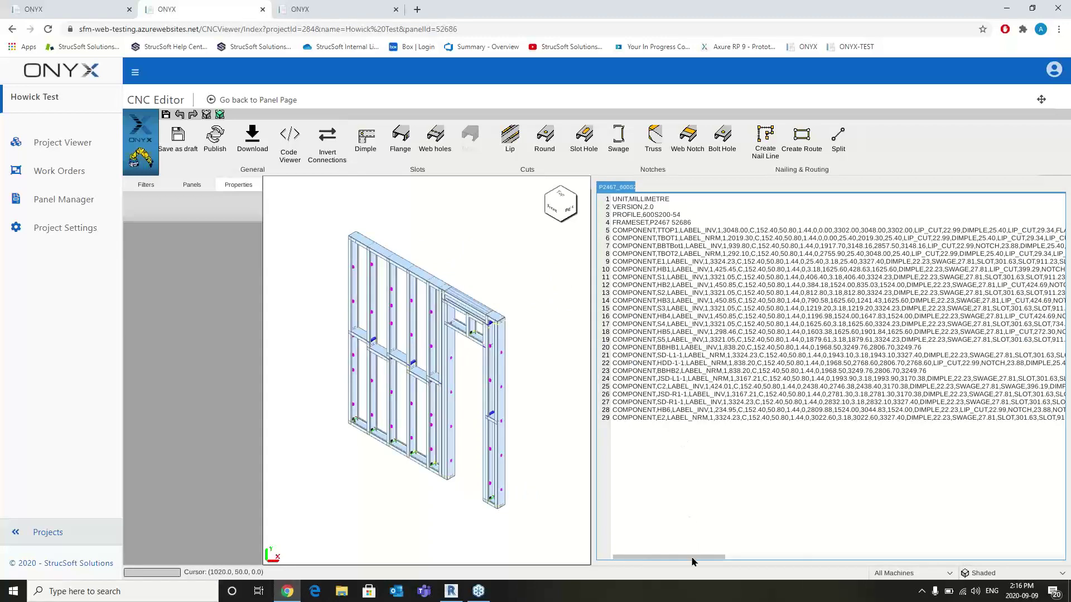
# Step: Select the top track TTOP1 and the vertical stud S3 one after the other to locate their CNC code lines, and clear the selection
pyautogui.click(401, 268)
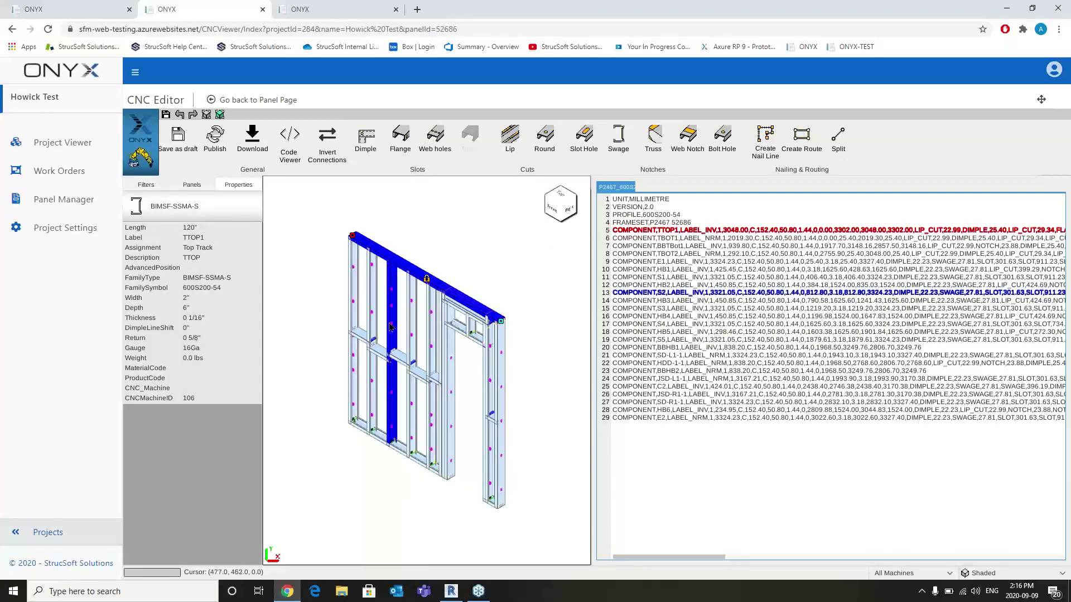
pyautogui.click(412, 325)
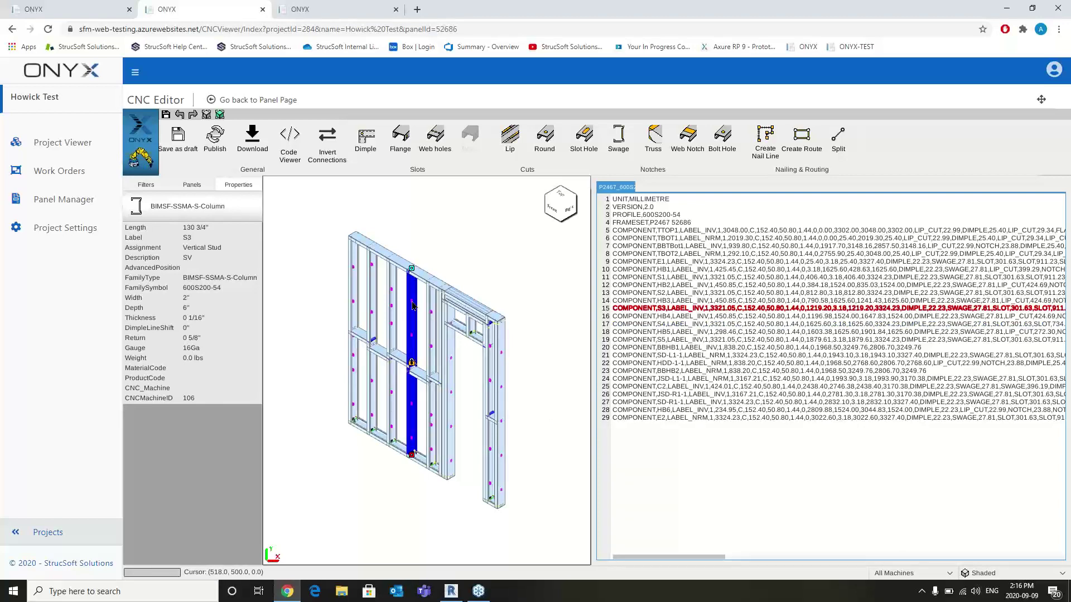
pyautogui.scroll(3, 441, 336)
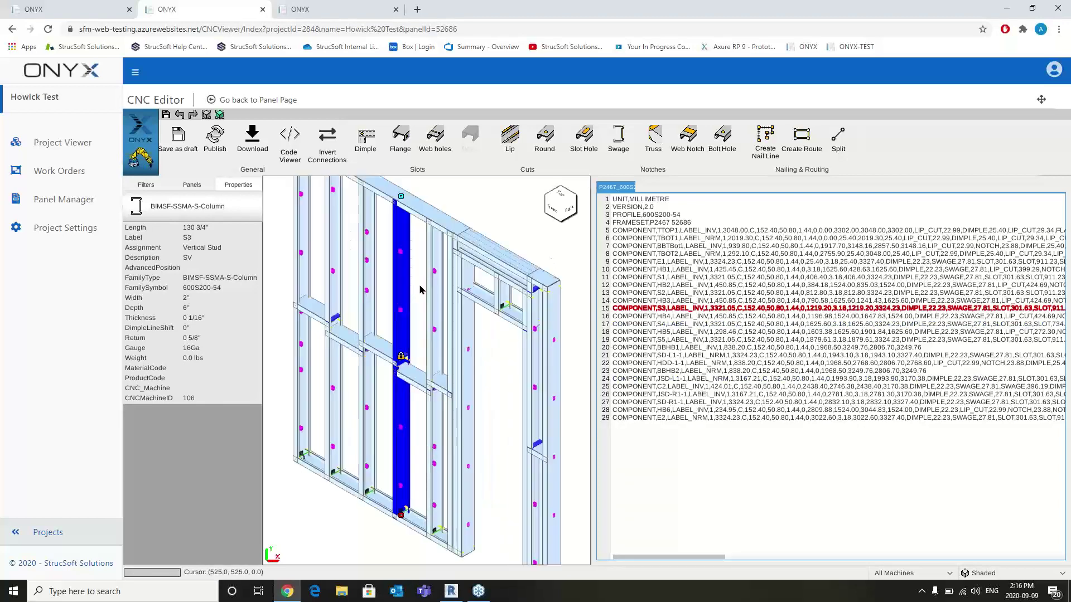
pyautogui.click(425, 285)
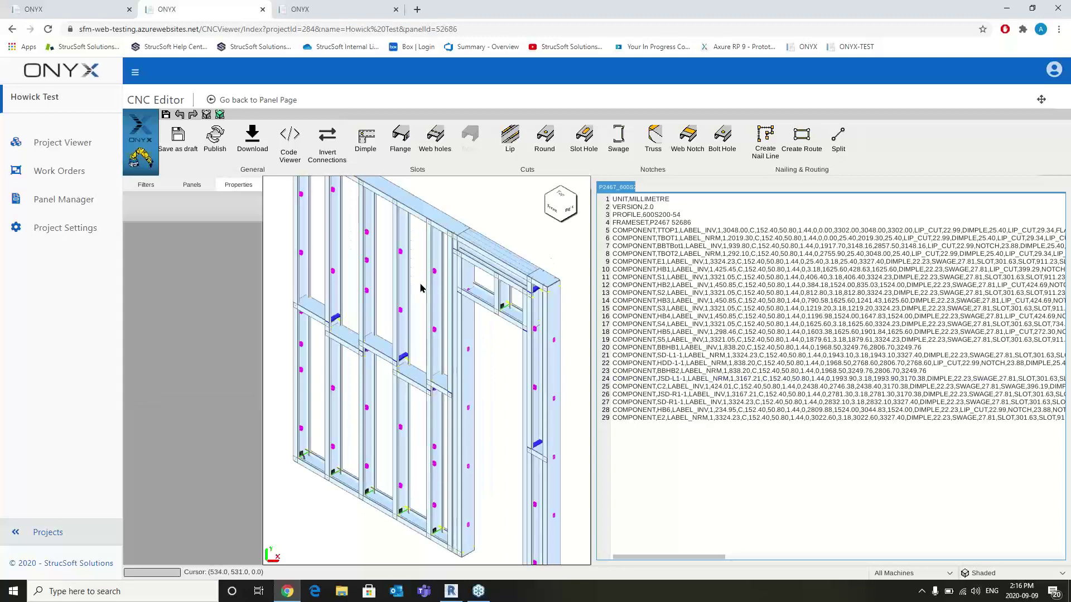
# Step: Select the uppermost slot hole on stud S3 and examine its SLOT entry along the stud's CNC code line
pyautogui.click(400, 253)
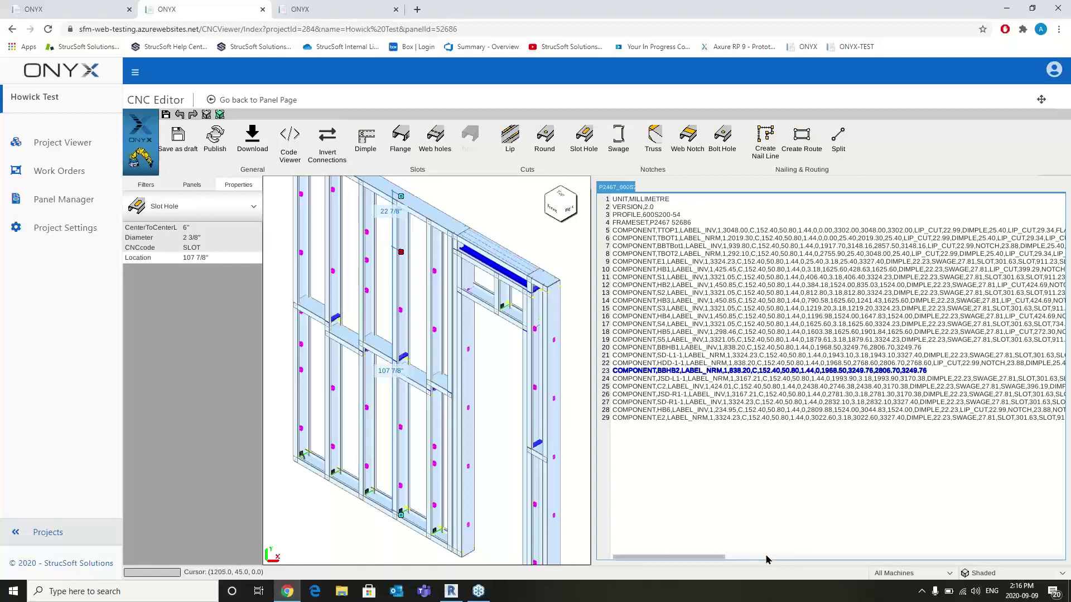
pyautogui.moveTo(718, 557); pyautogui.dragTo(879, 560)
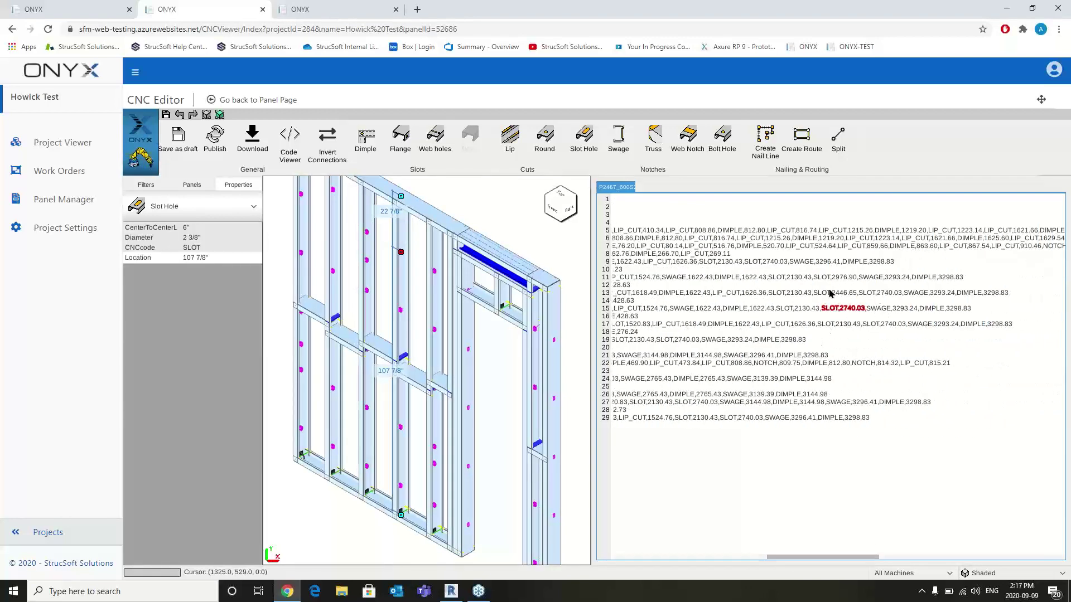
pyautogui.hscroll(5, 859, 557)
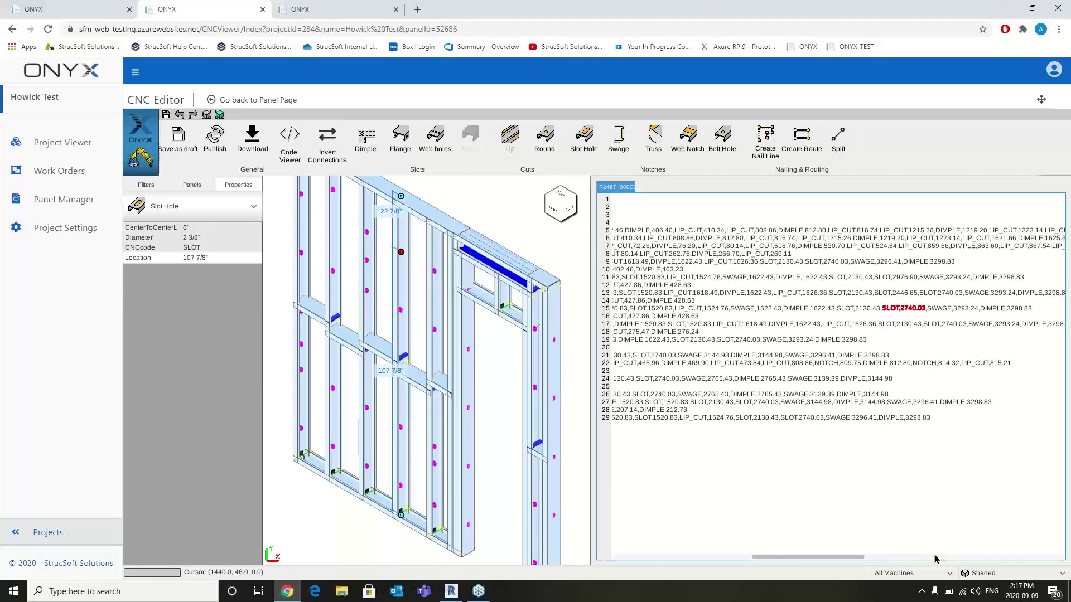
pyautogui.moveTo(838, 559); pyautogui.dragTo(625, 560)
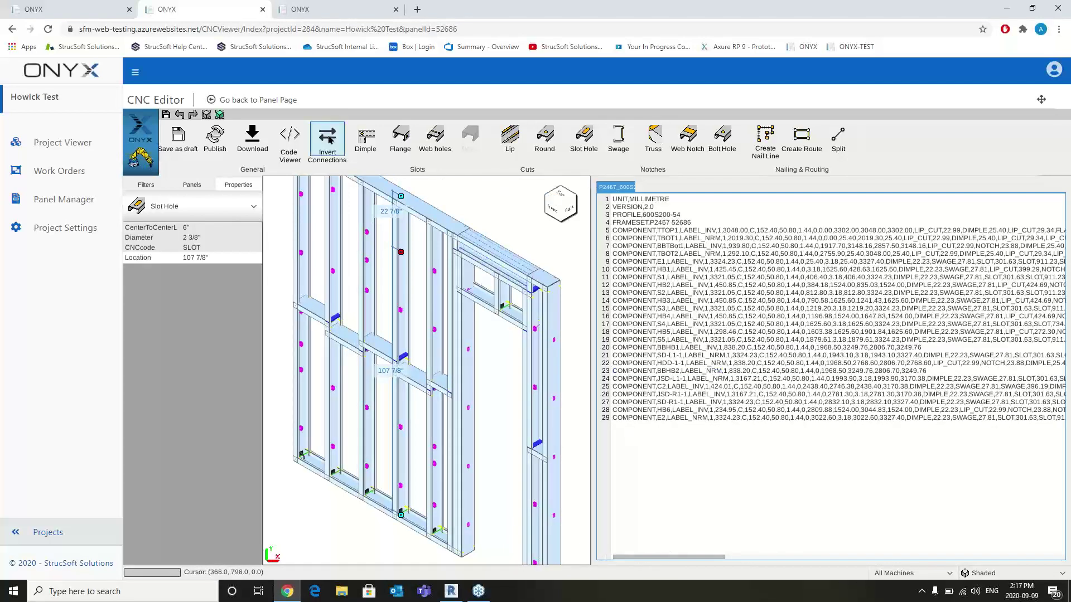
# Step: Close the Code Viewer, narrow the member list to enlarge the model area, and expand the 0 - Structural group without keeping it selected
pyautogui.click(290, 137)
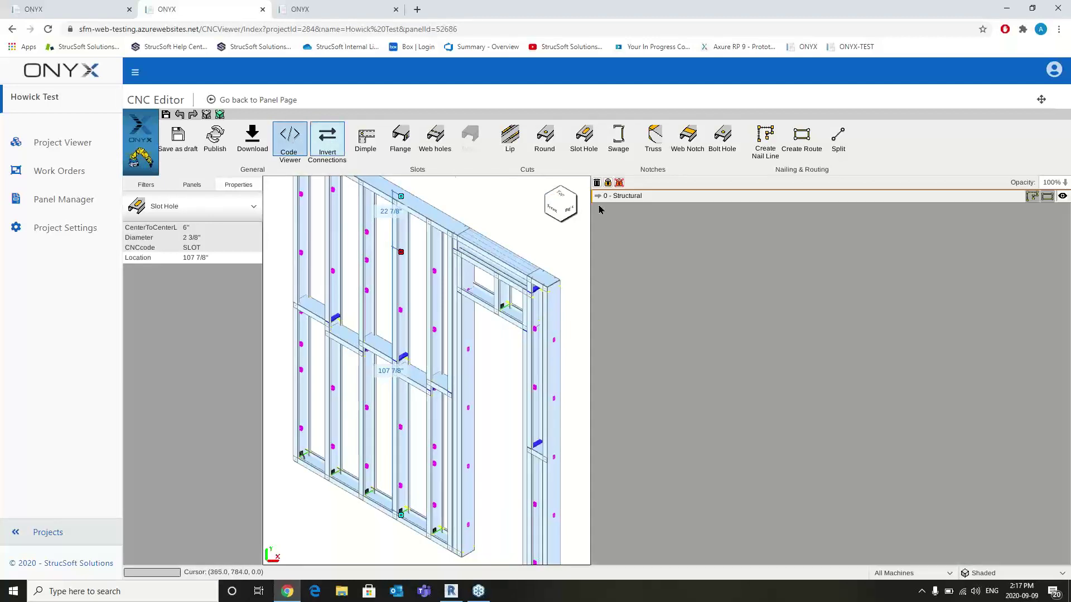
pyautogui.moveTo(590, 213); pyautogui.dragTo(932, 229)
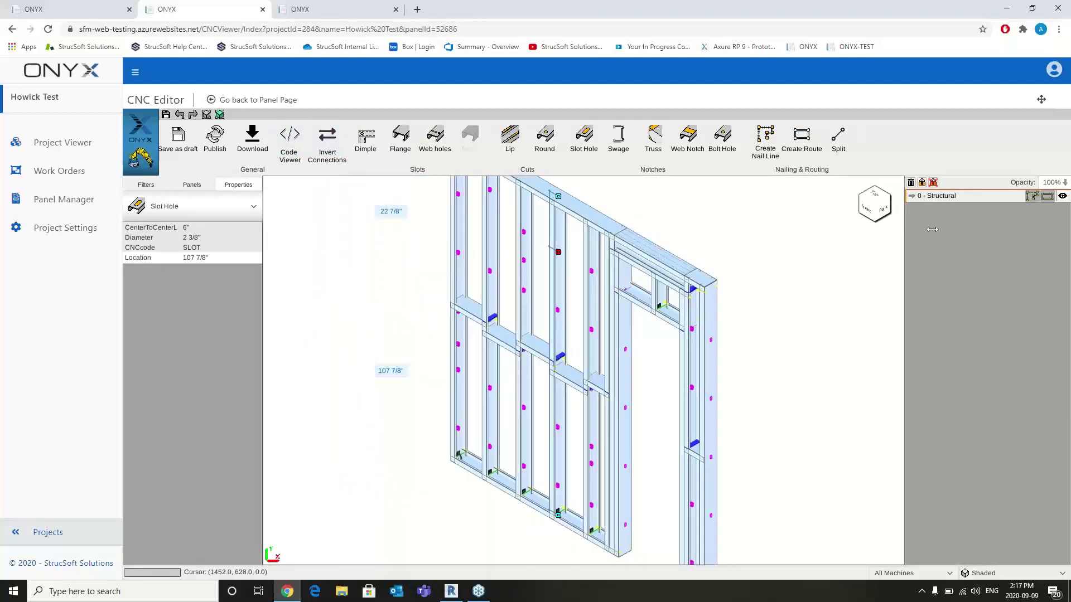
pyautogui.click(913, 200)
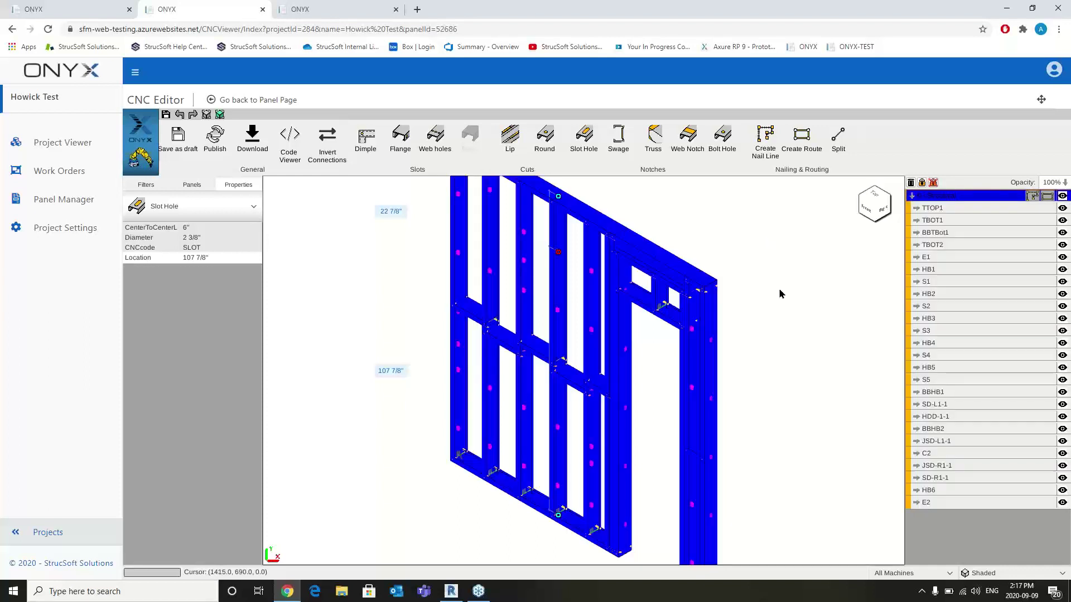
pyautogui.click(836, 452)
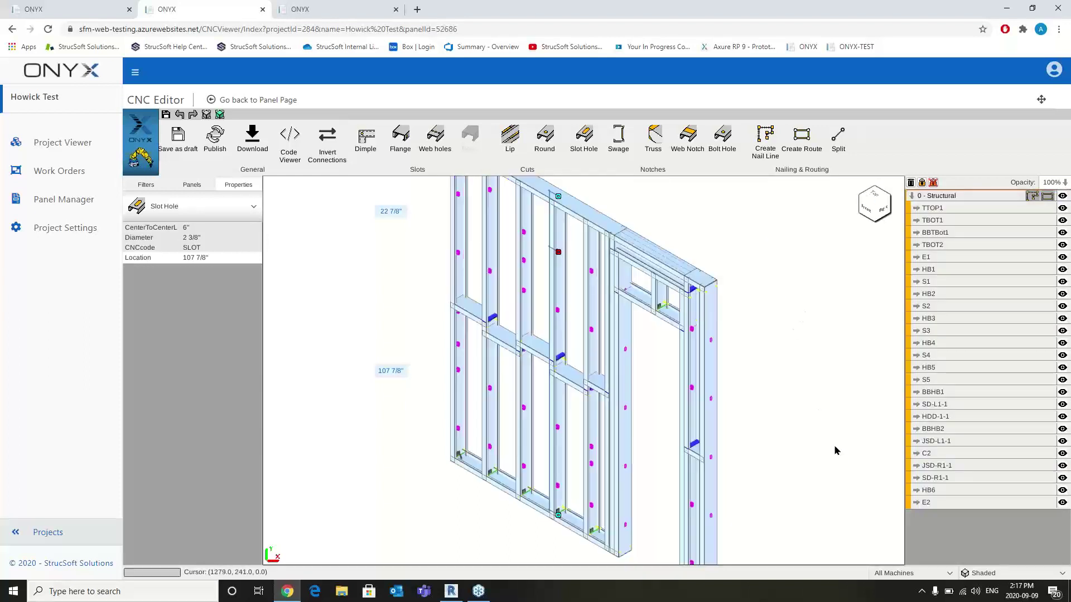
# Step: Switch the machine filter from All Machines to the second Howick-V1 entry and display the panel in the Transparent style
pyautogui.click(948, 574)
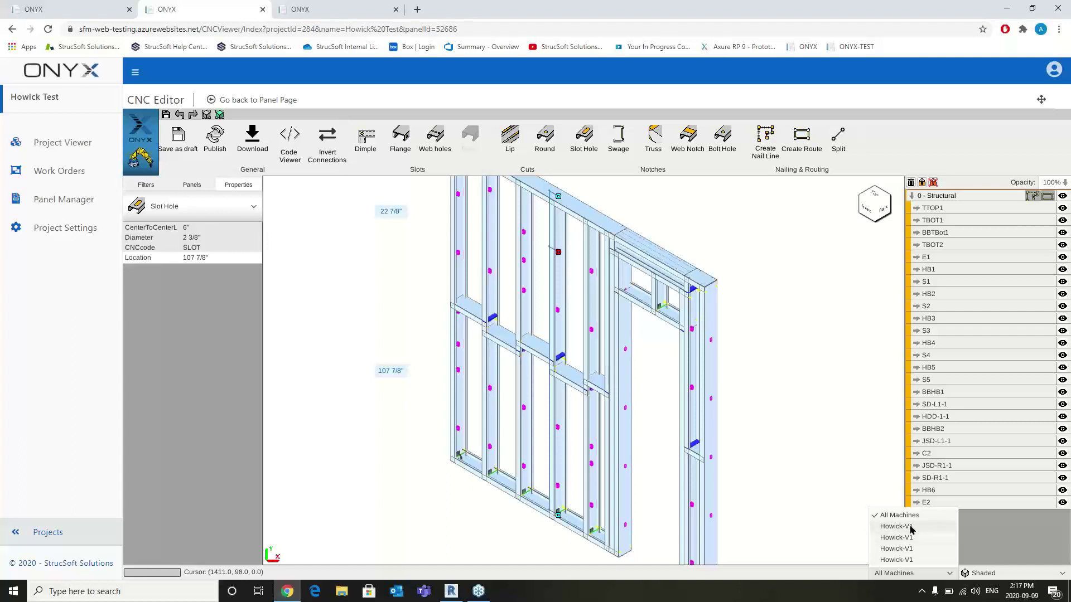
pyautogui.click(909, 539)
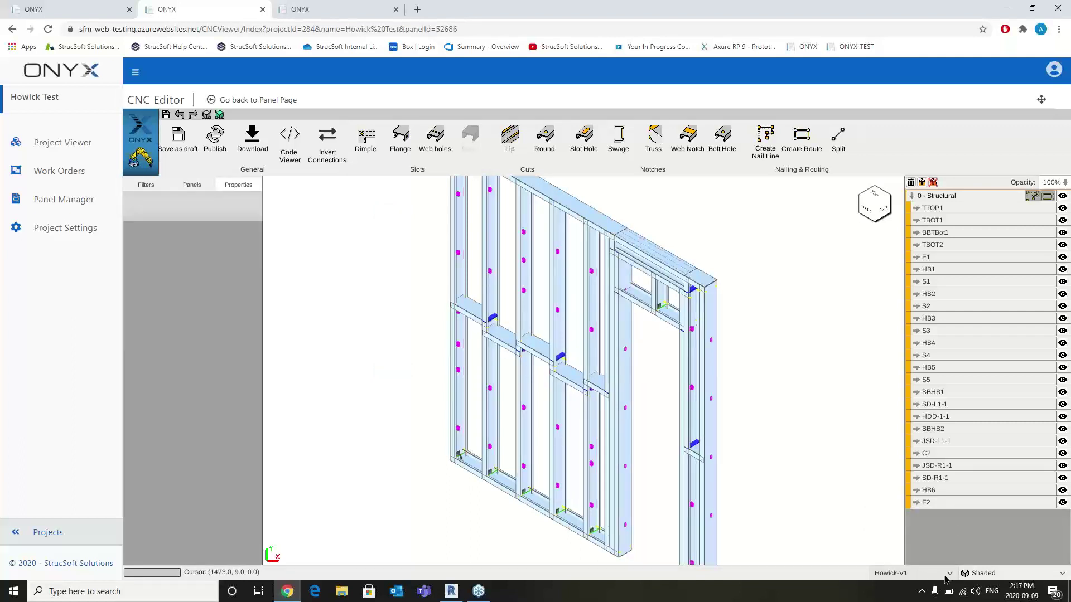
pyautogui.click(1028, 575)
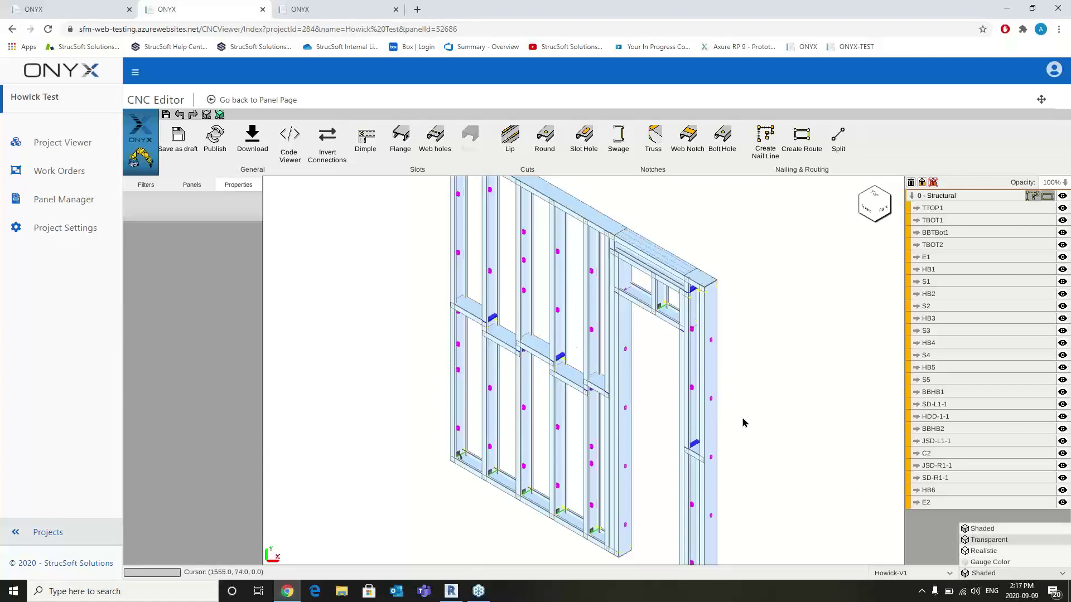
pyautogui.click(987, 539)
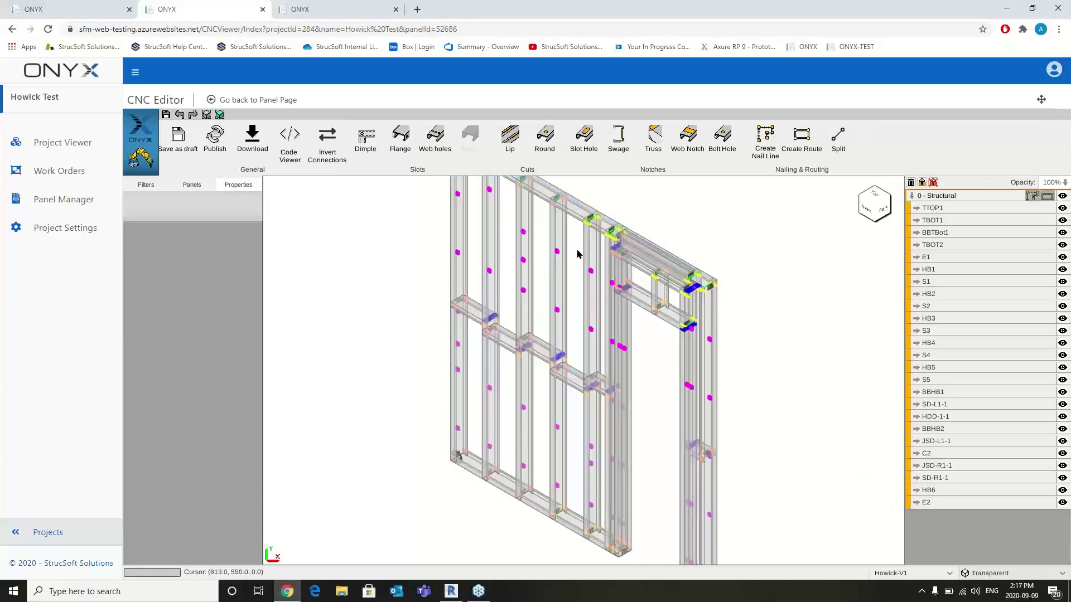
pyautogui.scroll(3, 577, 254)
# Step: Display the panel in the Realistic style and examine its members
pyautogui.click(990, 573)
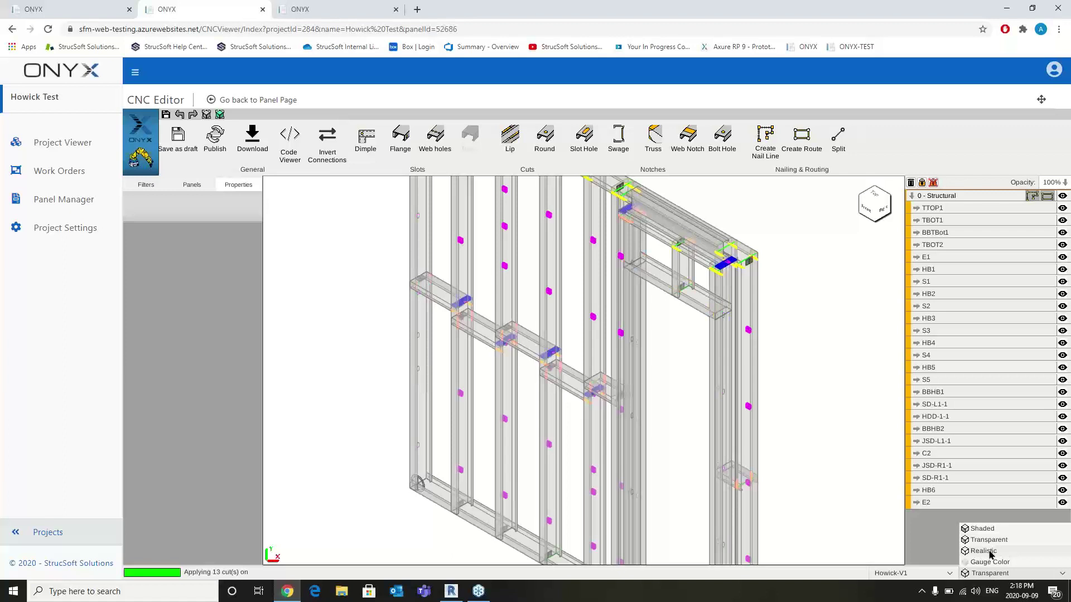
pyautogui.click(984, 551)
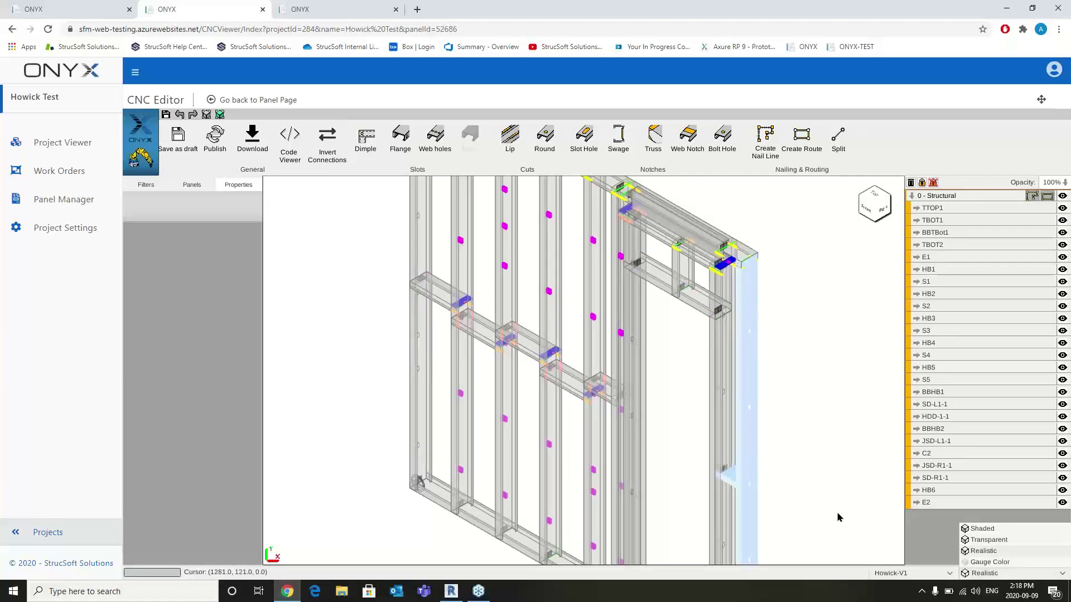
pyautogui.click(986, 552)
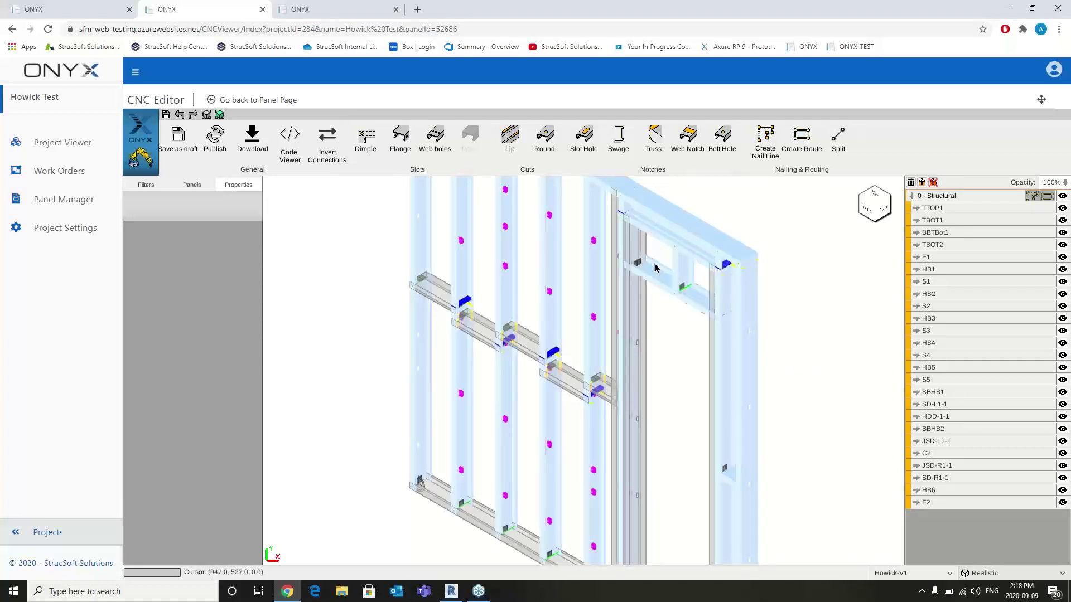
pyautogui.scroll(-3, 688, 359)
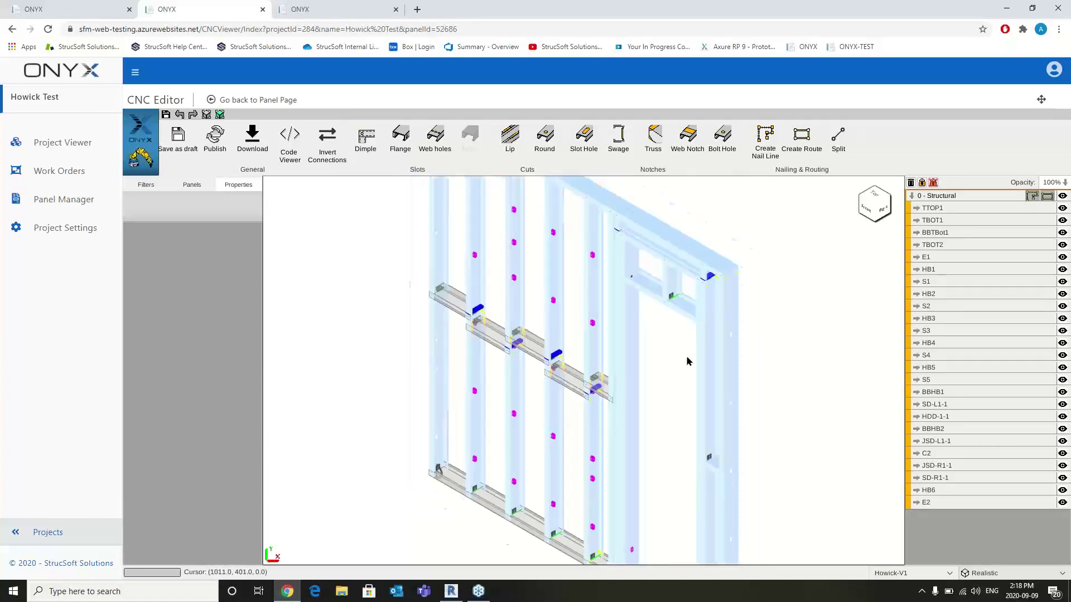
# Step: Display the panel in the Gauge Color style and look at the whole frame
pyautogui.click(980, 574)
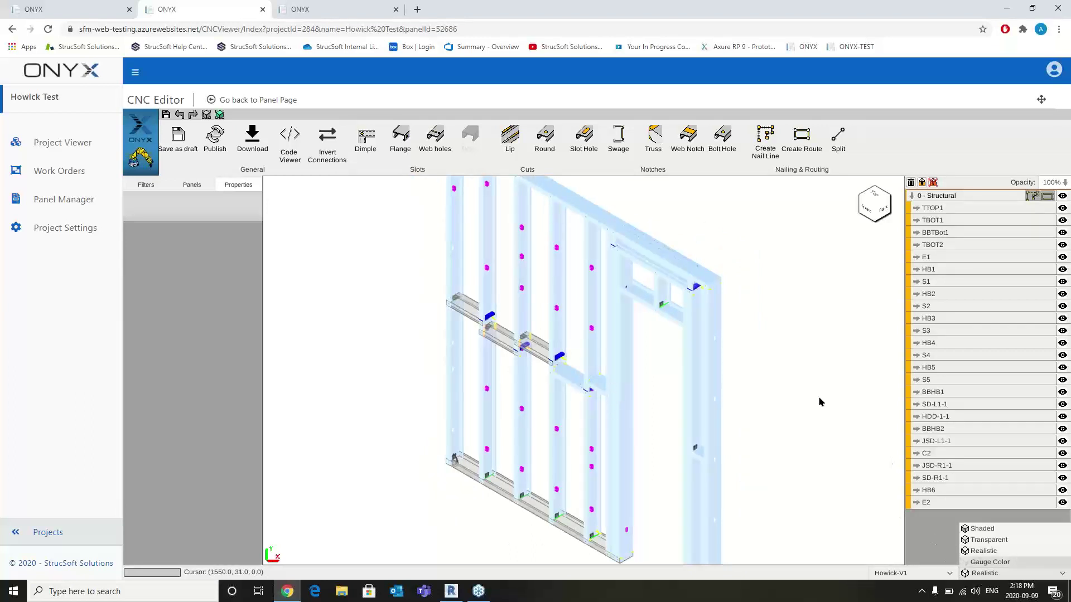
pyautogui.press('Return')
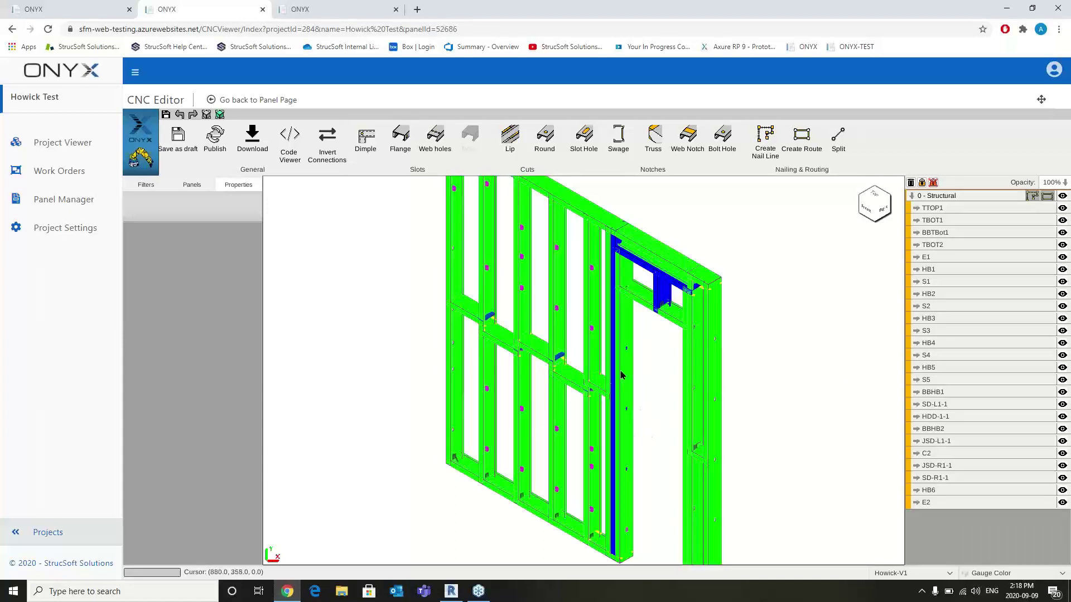
pyautogui.scroll(-3, 803, 385)
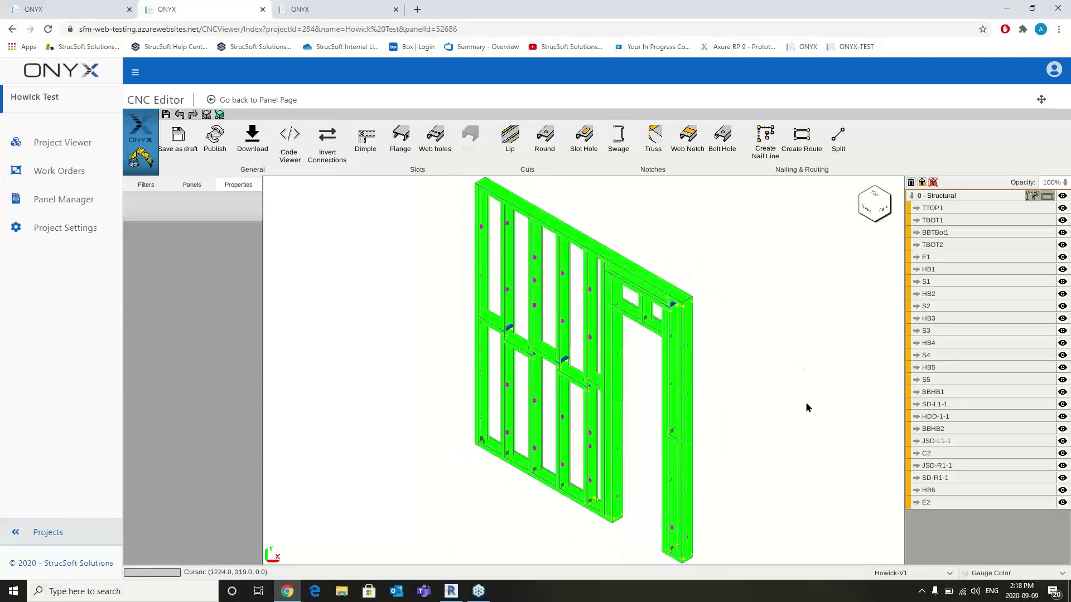
# Step: Return the panel to the Shaded style and inspect its horizontal studs from the front and at an angle
pyautogui.click(1010, 575)
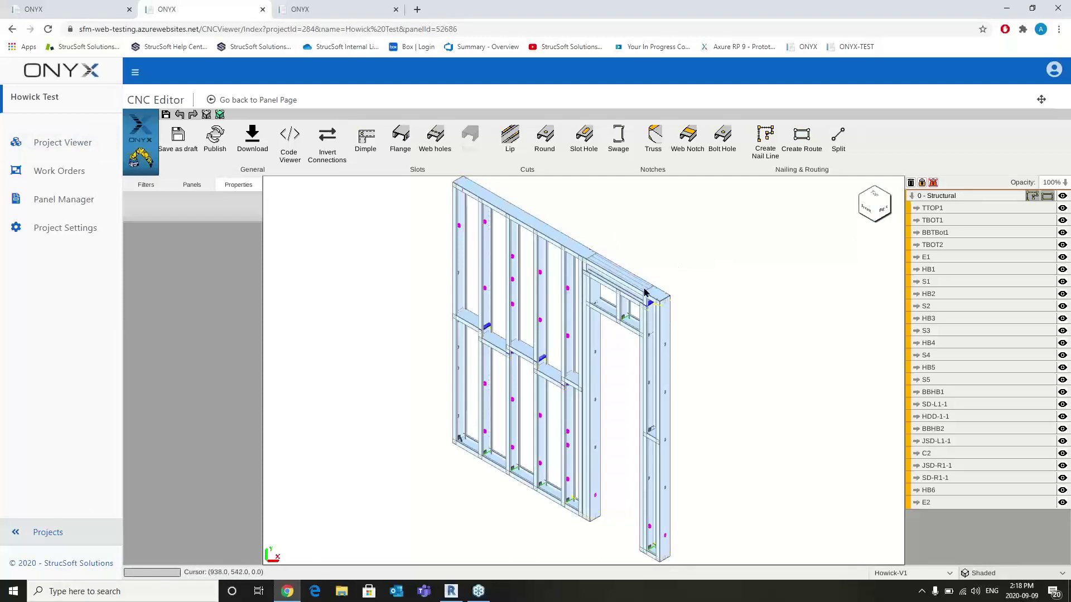
pyautogui.moveTo(399, 330); pyautogui.dragTo(420, 353, button='middle')
pyautogui.scroll(5, 555, 345)
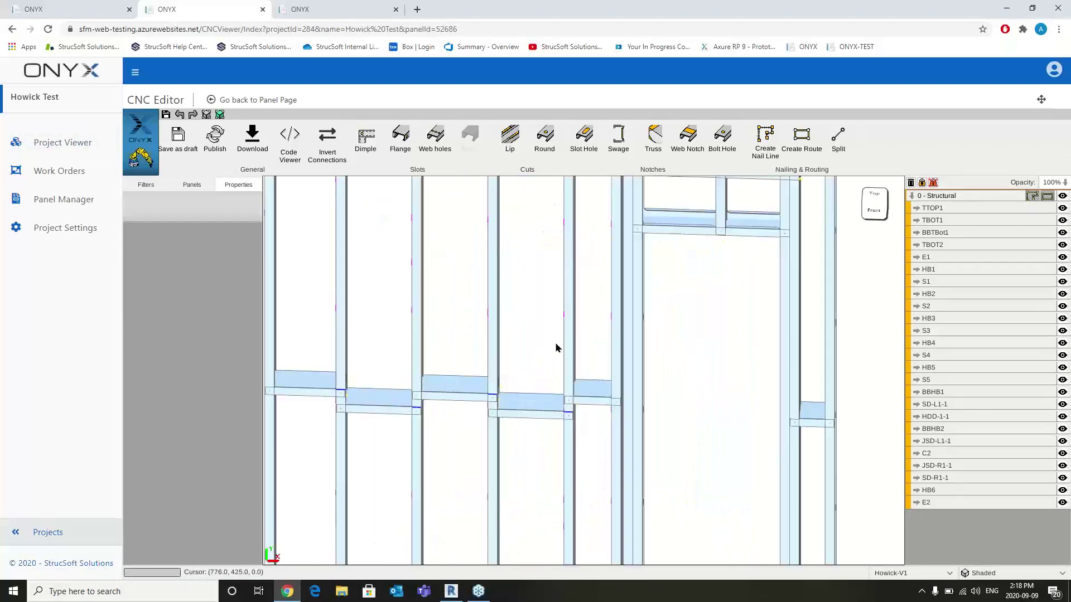
pyautogui.scroll(-5, 556, 346)
pyautogui.moveTo(717, 361); pyautogui.dragTo(654, 347, button='middle')
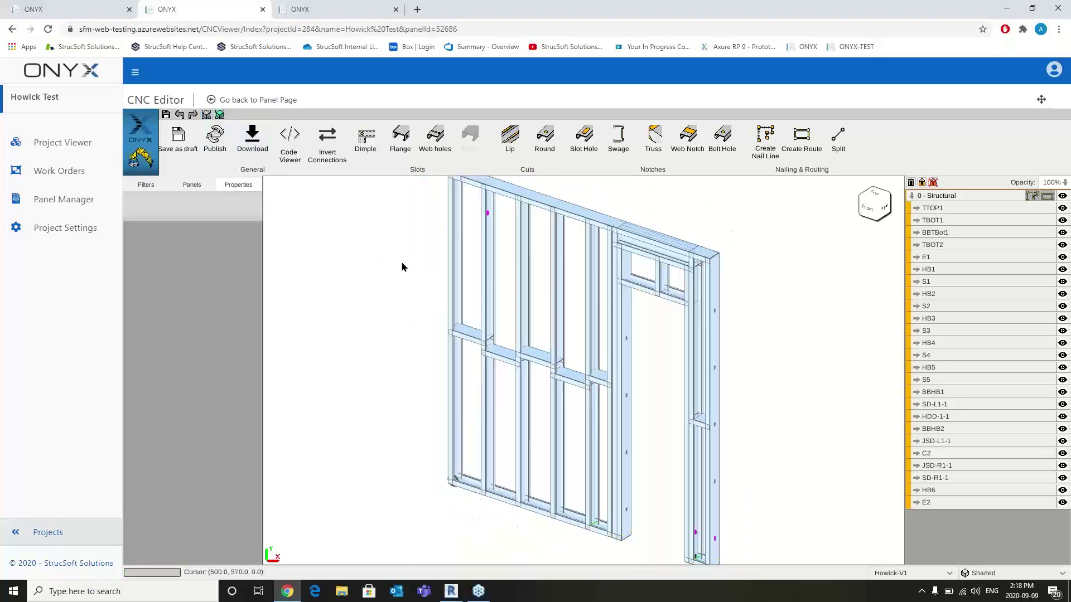
pyautogui.scroll(5, 550, 301)
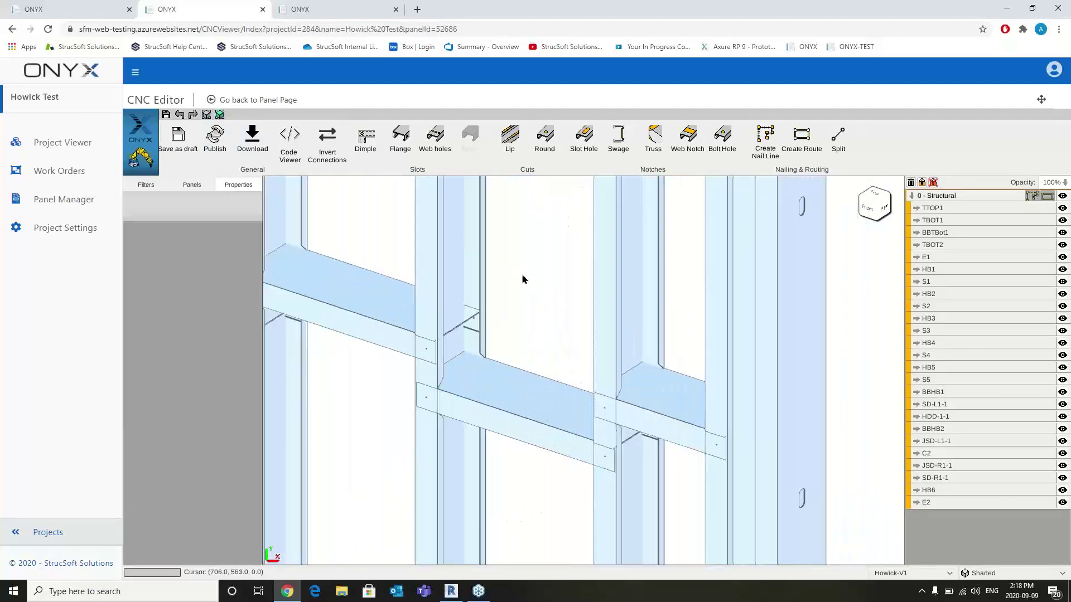
# Step: Fit the entire panel in the view and check the operations around its horizontal studs
pyautogui.click(206, 115)
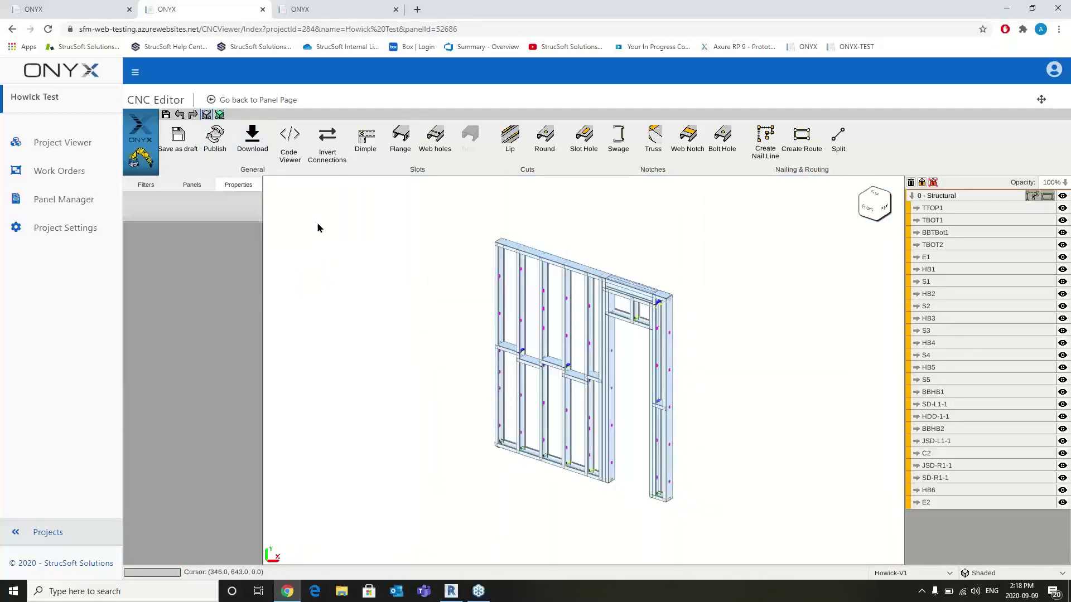
pyautogui.scroll(6, 573, 313)
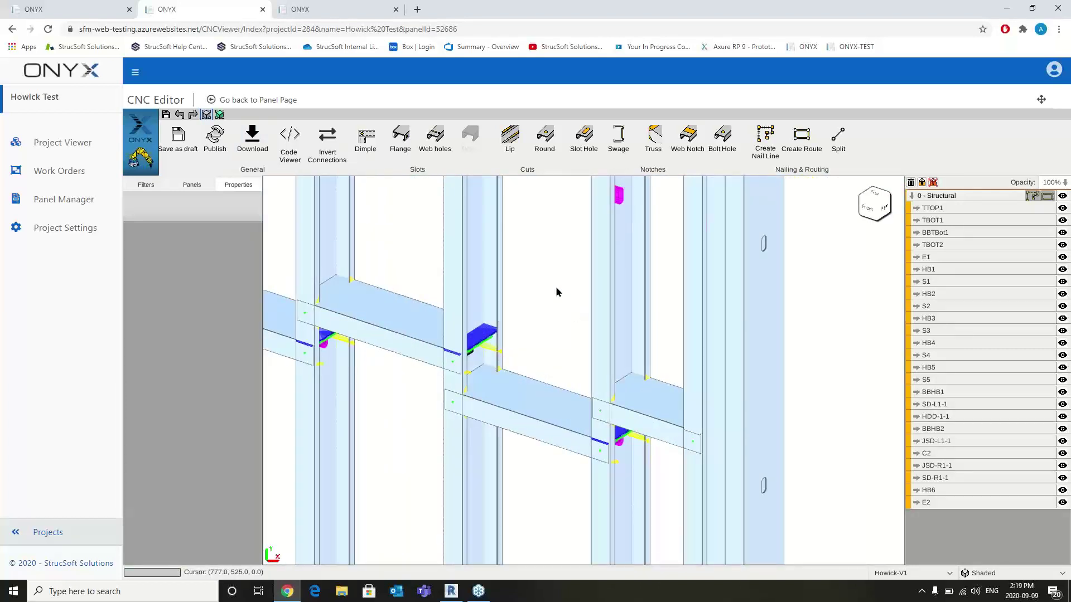
pyautogui.scroll(-6, 556, 291)
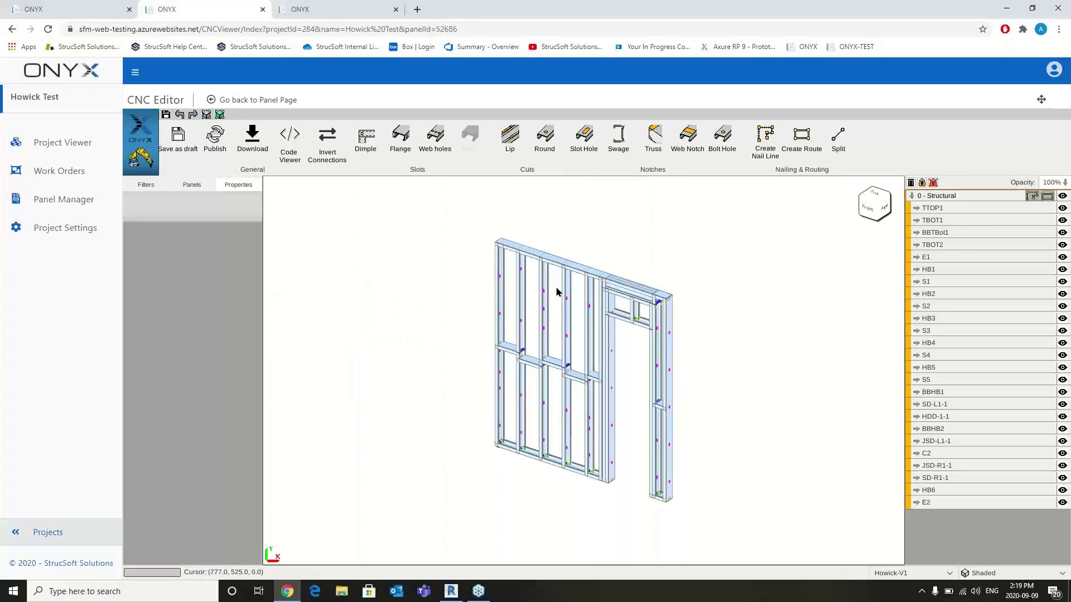
# Step: Select the horizontal stud HB1 and fit the view to that selected member to inspect its connections
pyautogui.click(509, 353)
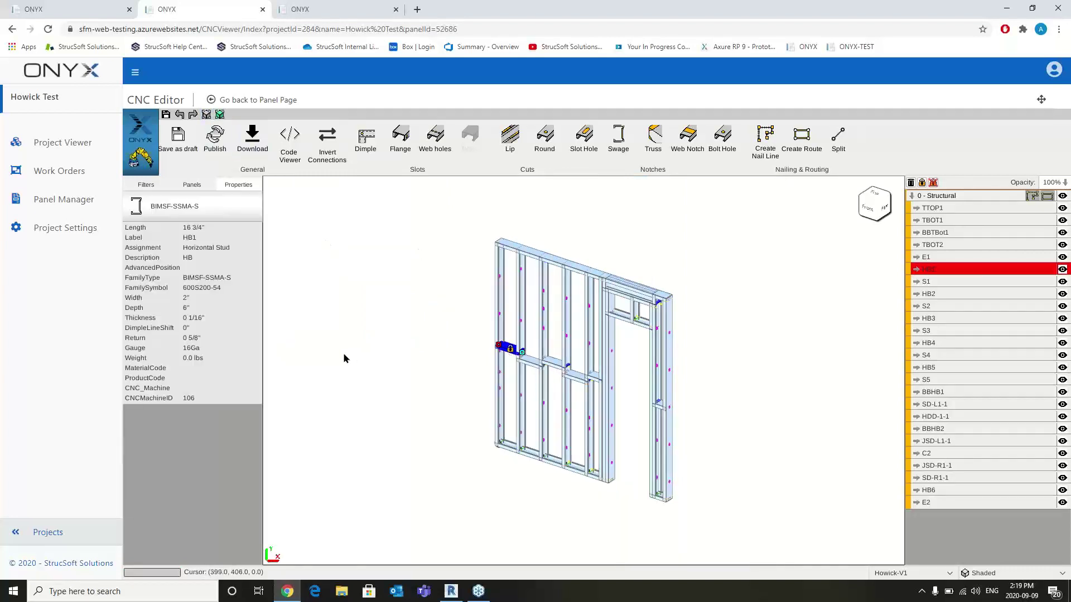
pyautogui.click(220, 116)
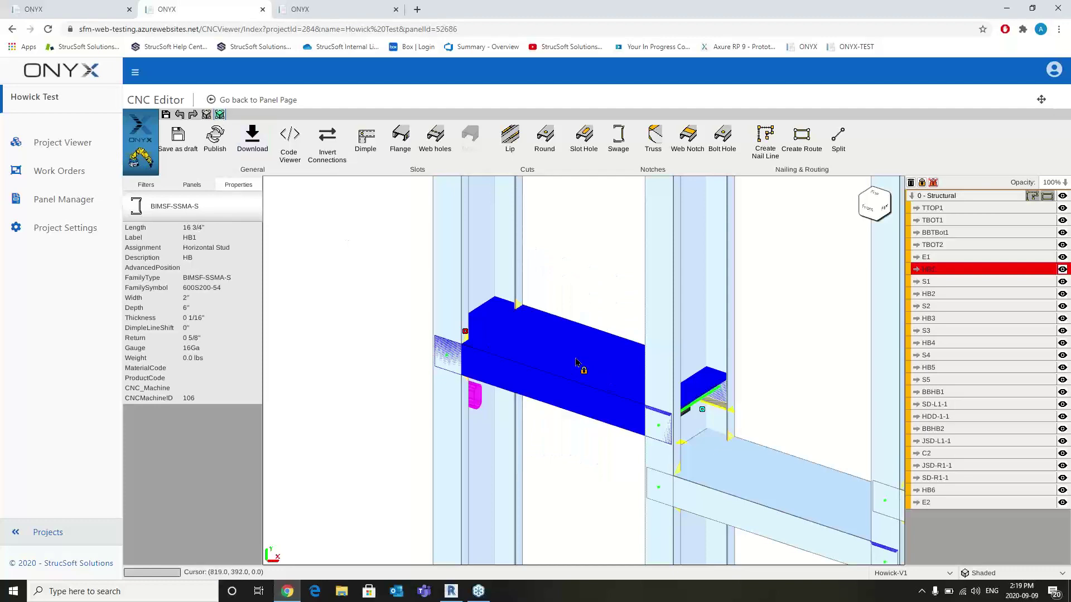
pyautogui.scroll(-10, 390, 286)
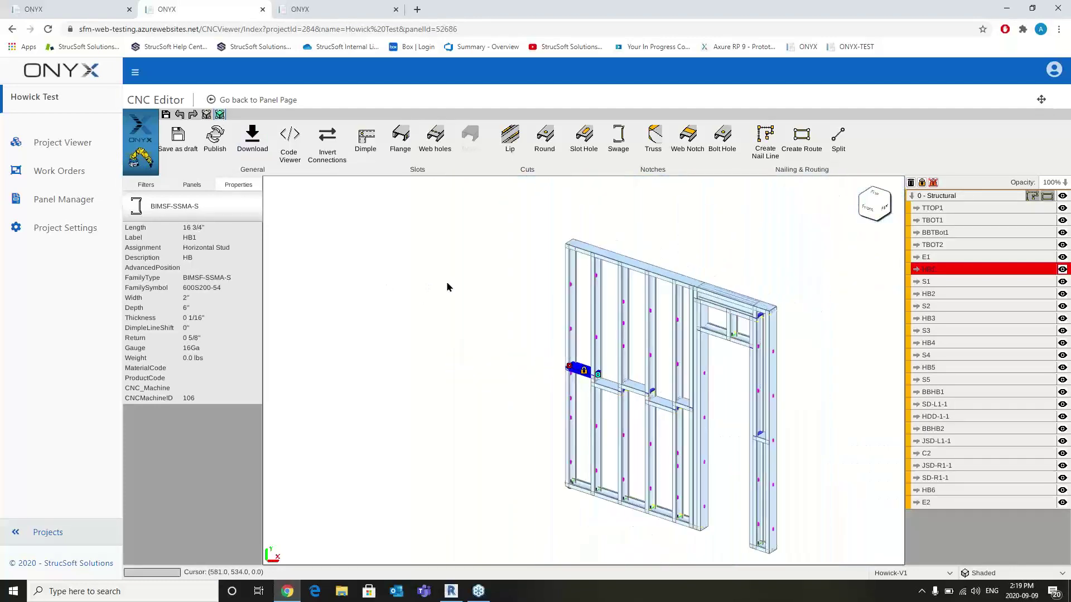
pyautogui.press('f')
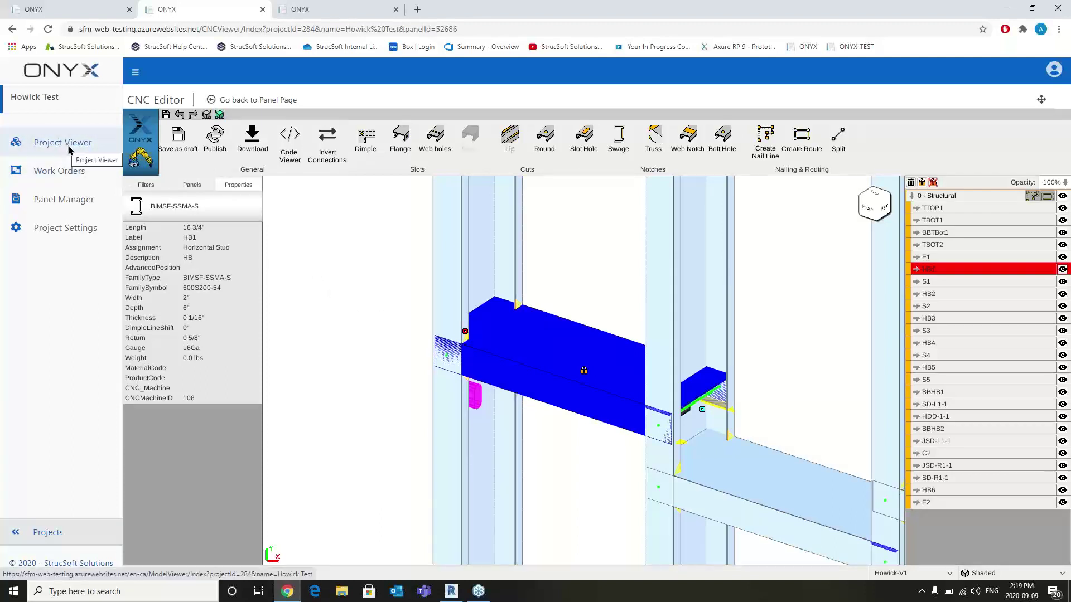
pyautogui.scroll(-5, 557, 310)
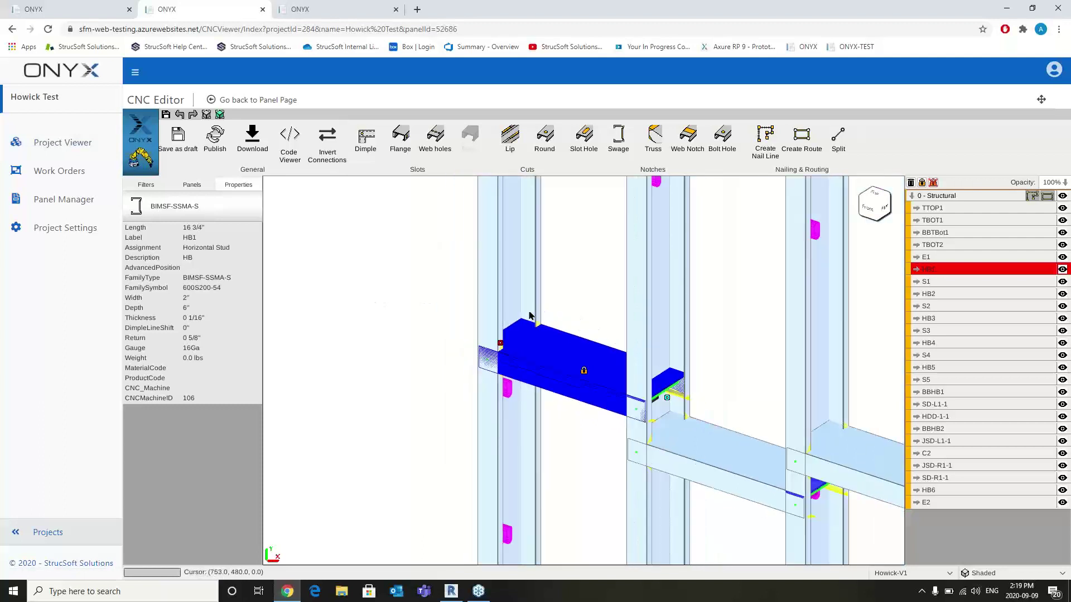
# Step: Isolate the horizontal stud HB1 to inspect it on its own, and display the whole panel again
pyautogui.scroll(-2, 667, 319)
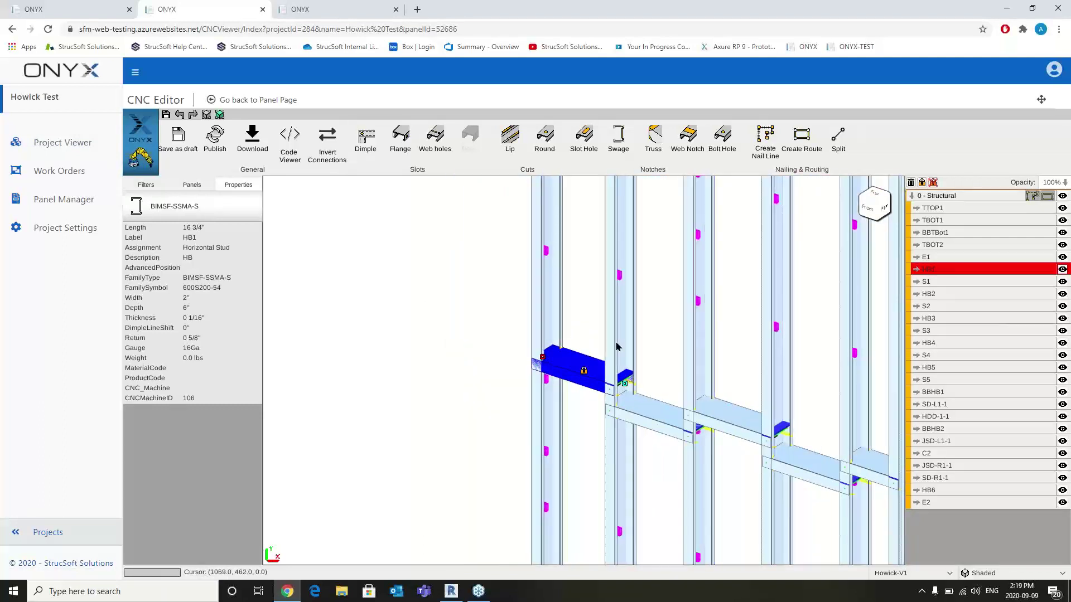
pyautogui.moveTo(617, 345); pyautogui.dragTo(440, 379, button='middle')
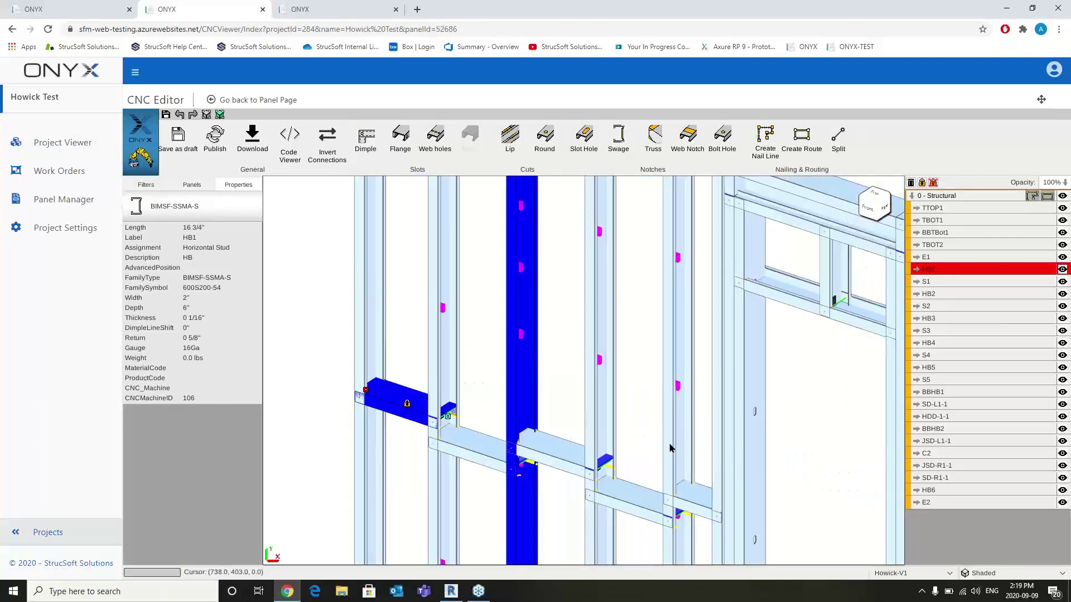
pyautogui.press('i')
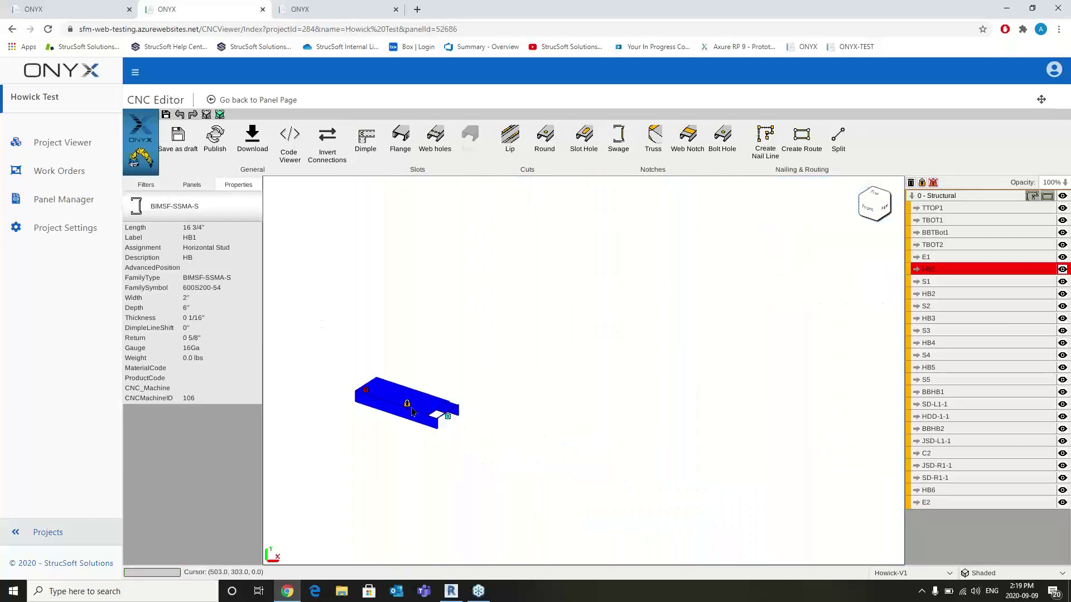
pyautogui.moveTo(408, 408); pyautogui.dragTo(489, 384, button='middle')
pyautogui.scroll(2, 475, 366)
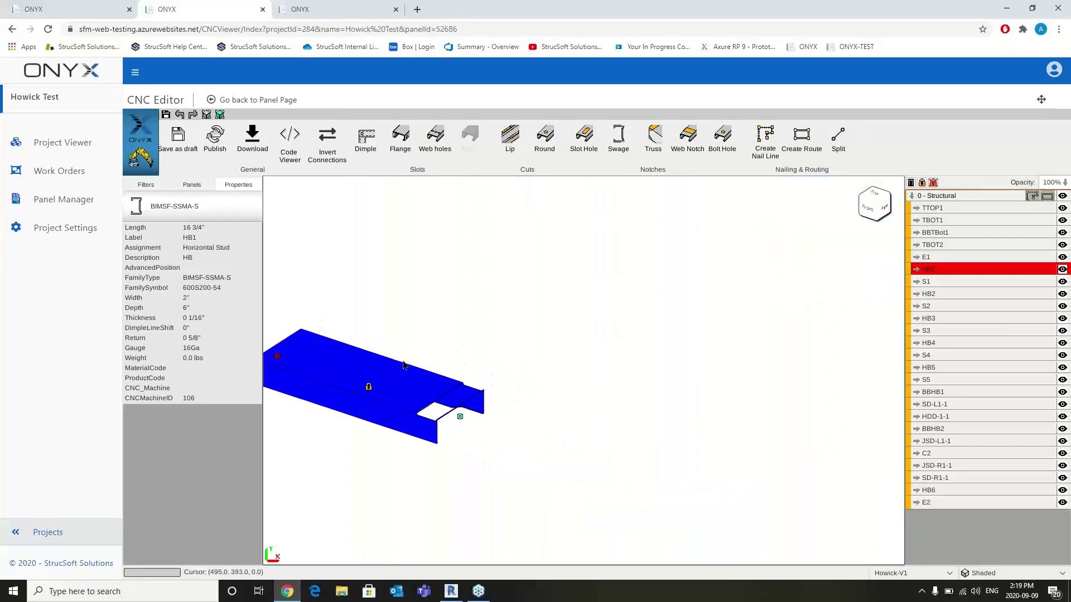
pyautogui.moveTo(369, 385); pyautogui.dragTo(572, 366, button='middle')
pyautogui.click(419, 298)
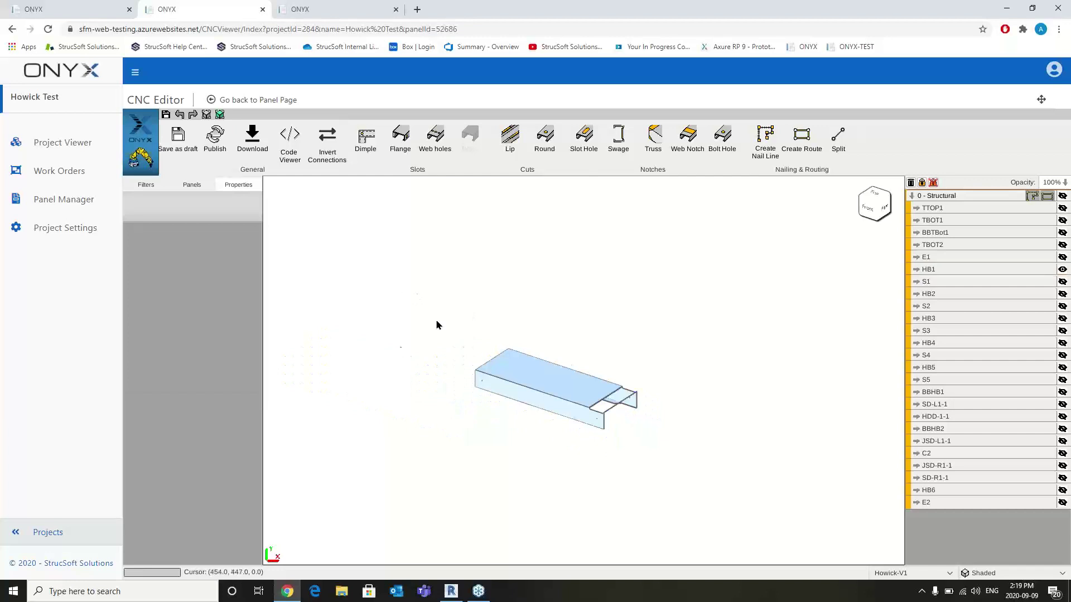
pyautogui.press('i')
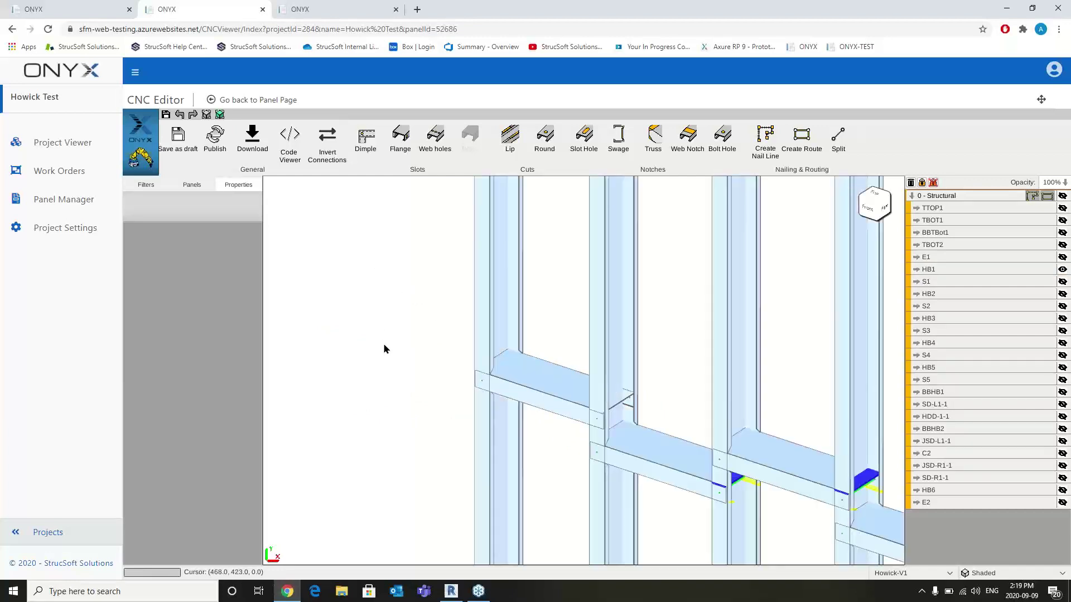
# Step: Isolate the vertical studs S1, S2 and S3 together with horizontal stud HB1, and bring back the full panel
pyautogui.scroll(-3, 384, 348)
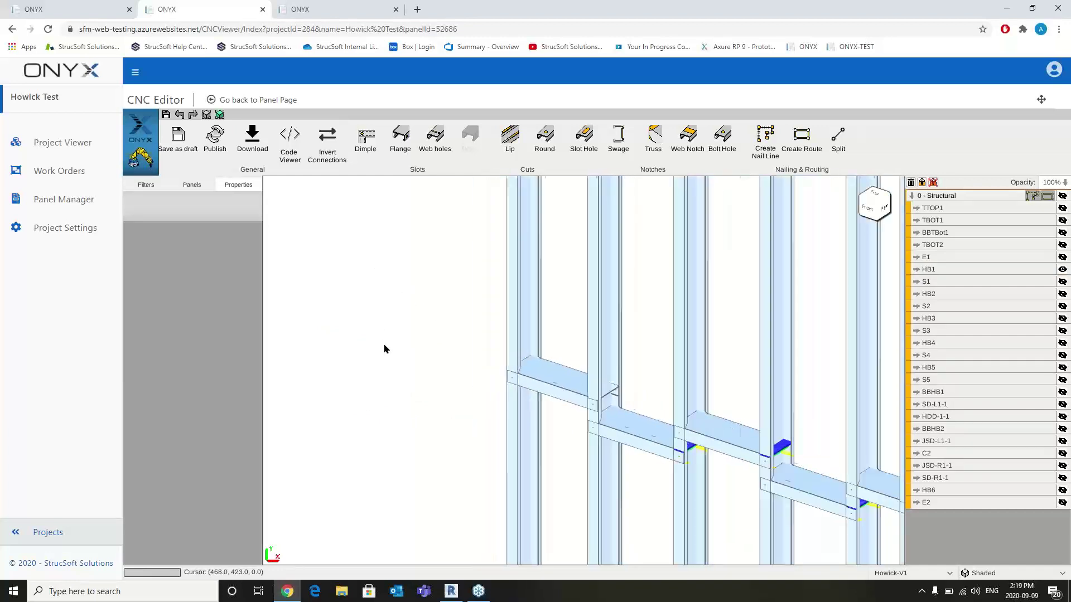
pyautogui.moveTo(674, 360); pyautogui.dragTo(605, 334, button='middle')
pyautogui.scroll(-1, 499, 346)
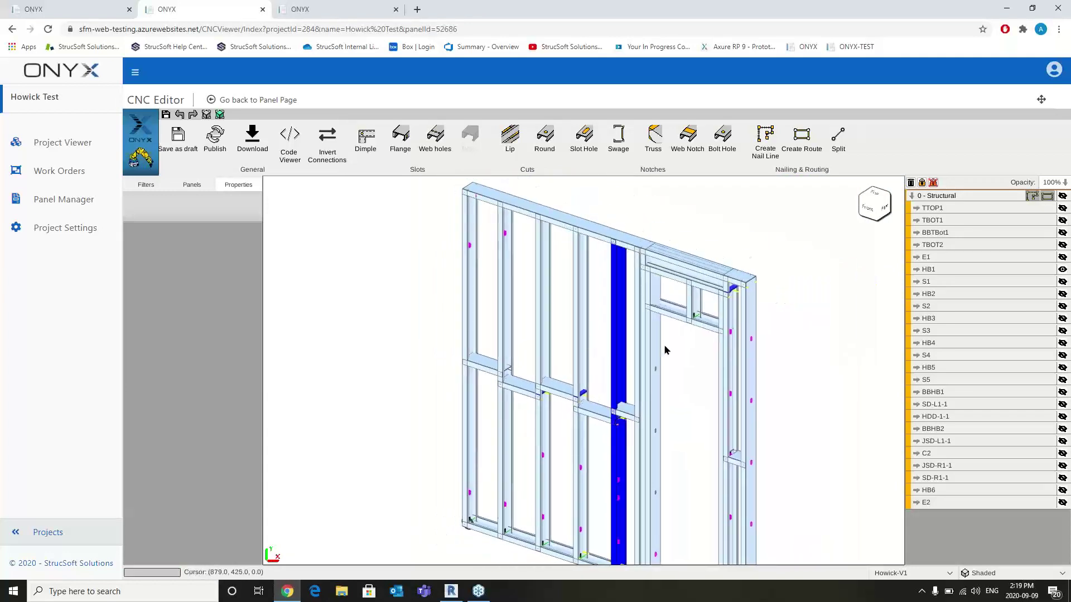
pyautogui.click(586, 363)
pyautogui.keyDown('ctrl'); pyautogui.click(542, 329); pyautogui.keyUp('ctrl')
pyautogui.keyDown('ctrl'); pyautogui.click(505, 334); pyautogui.keyUp('ctrl')
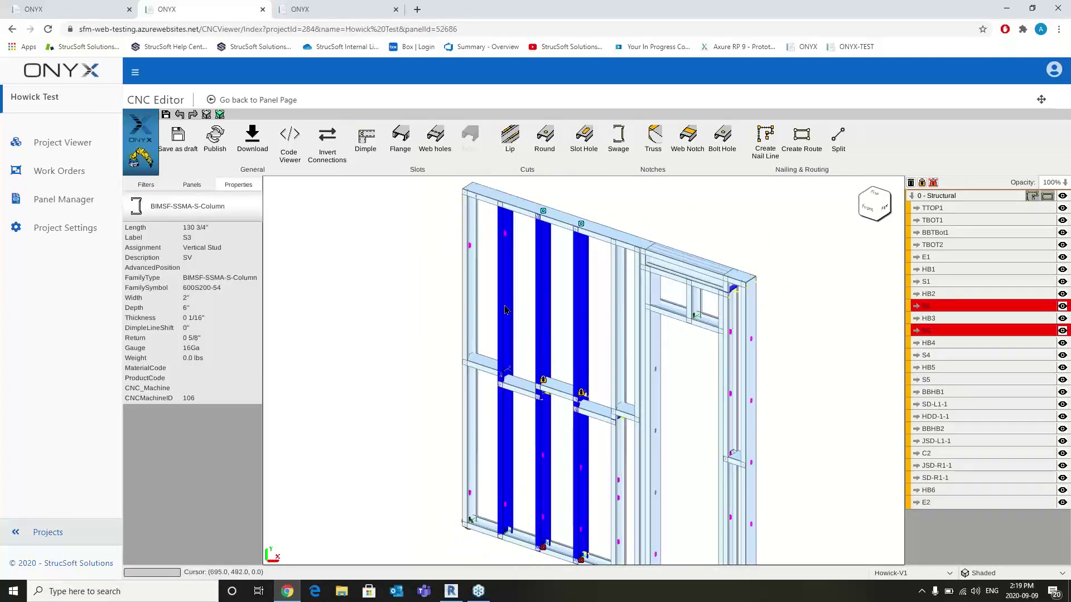
pyautogui.keyDown('ctrl'); pyautogui.click(479, 361); pyautogui.keyUp('ctrl')
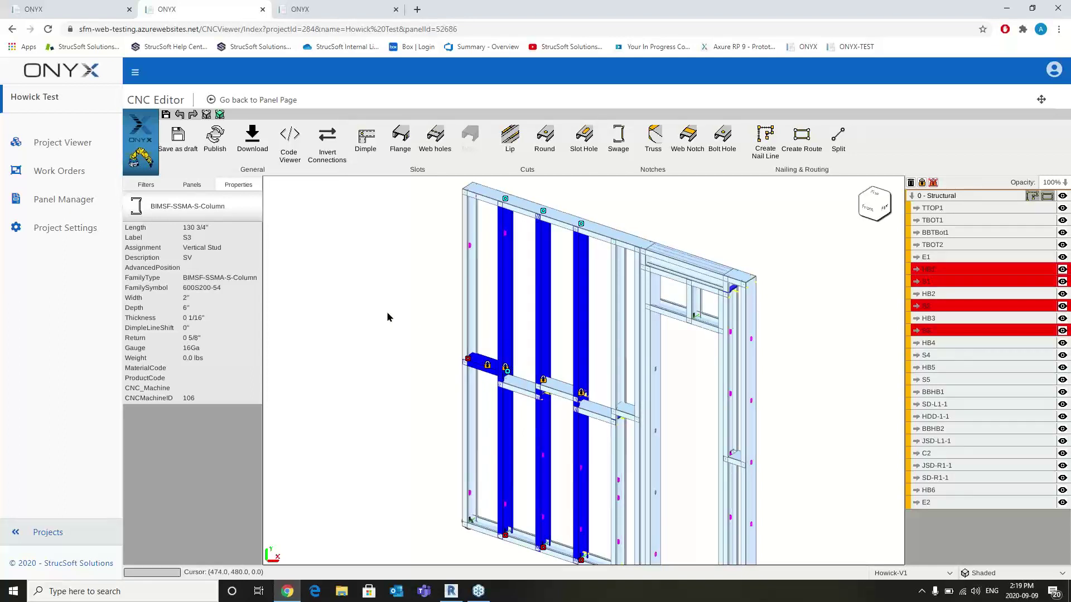
pyautogui.press('i')
pyautogui.scroll(3, 496, 329)
pyautogui.scroll(-5, 496, 336)
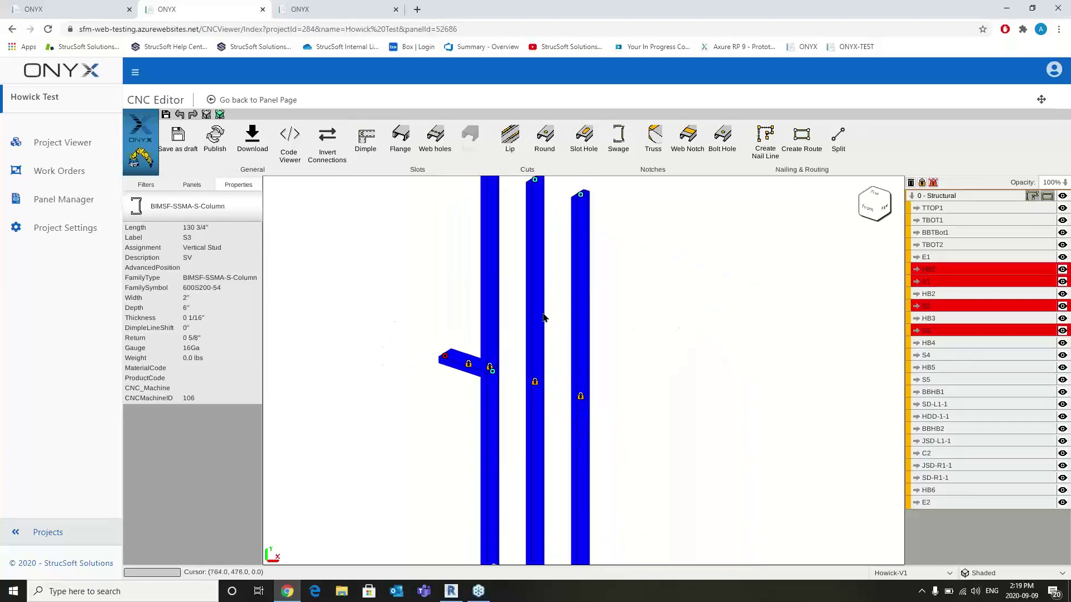
pyautogui.click(812, 253)
pyautogui.press('i')
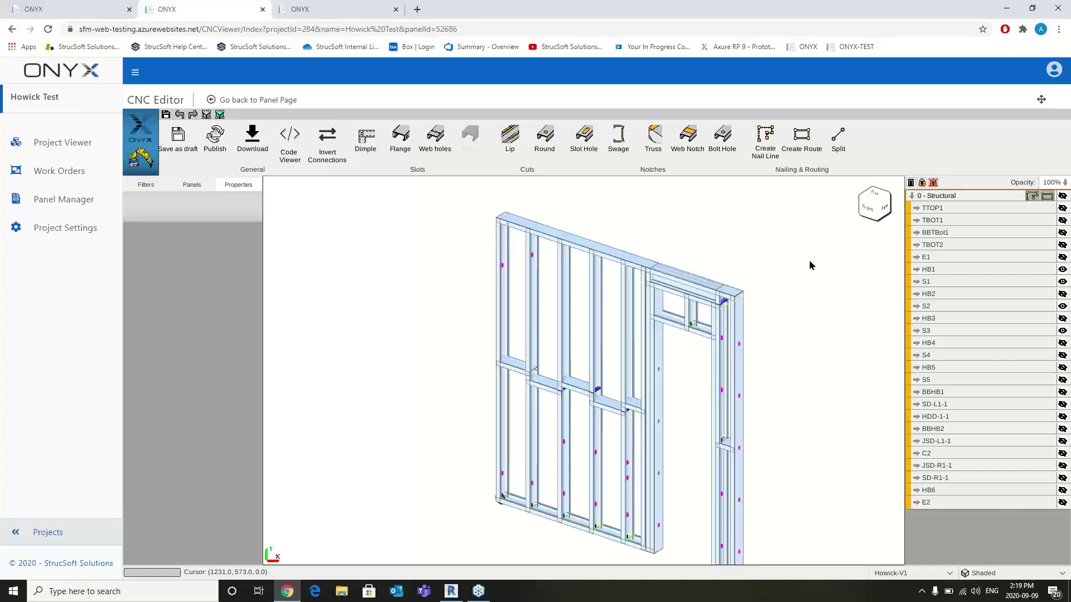
pyautogui.scroll(3, 650, 223)
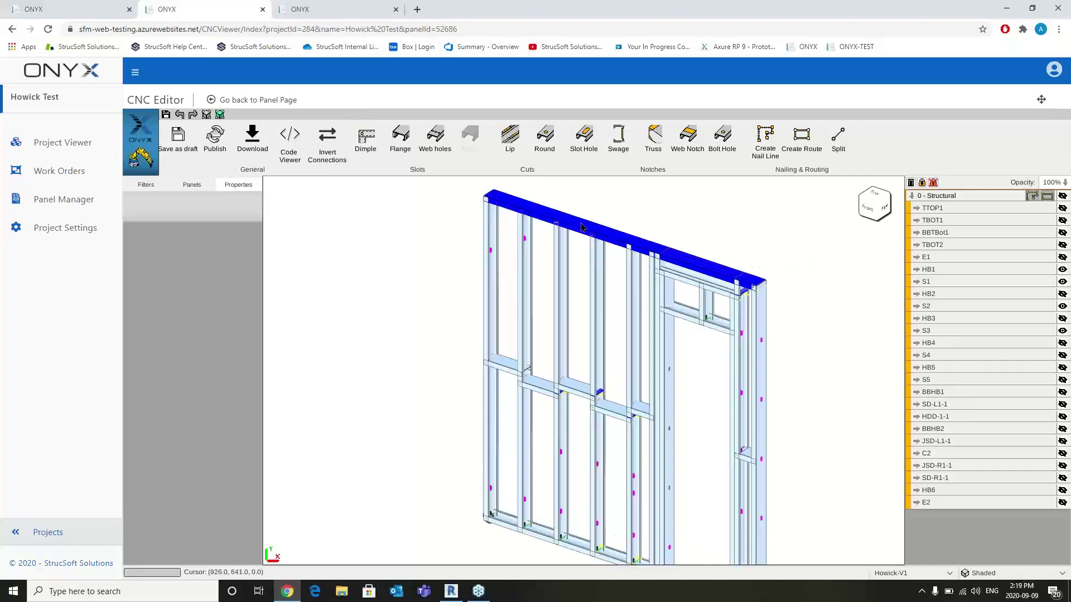
pyautogui.click(493, 236)
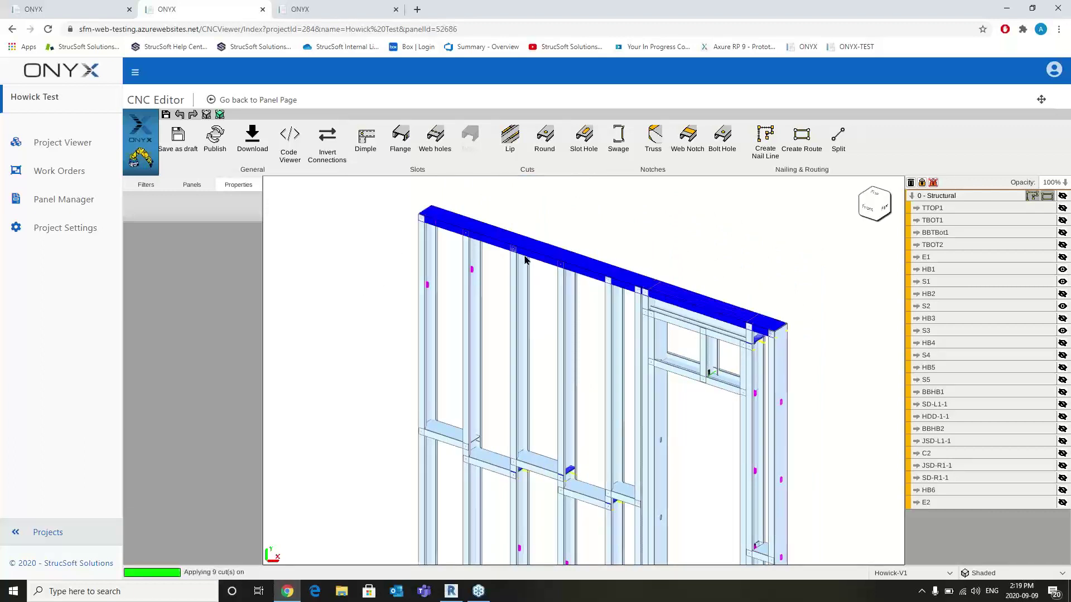
pyautogui.click(331, 135)
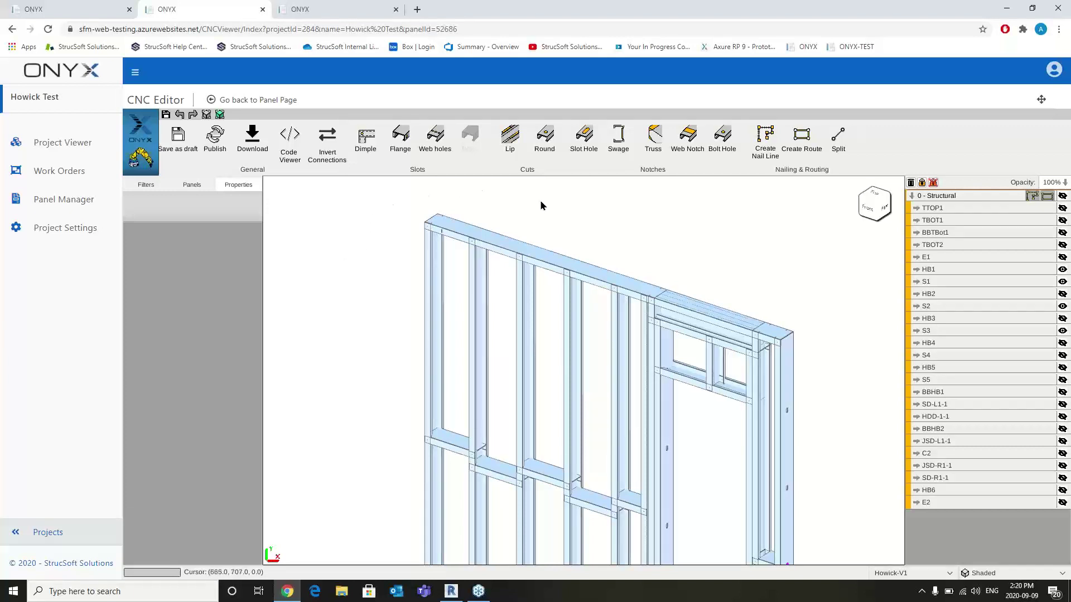
# Step: Add a 1 1/16" round service hole to the panel's top track, 40 1/8" from the end away from the door opening
pyautogui.scroll(2, 540, 205)
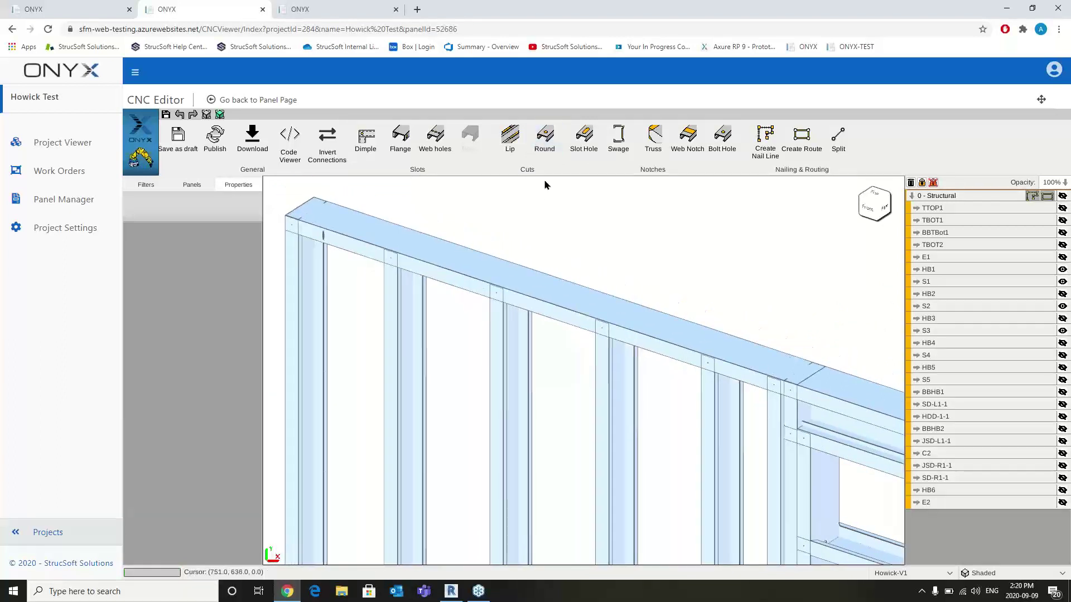
pyautogui.click(486, 254)
pyautogui.click(538, 147)
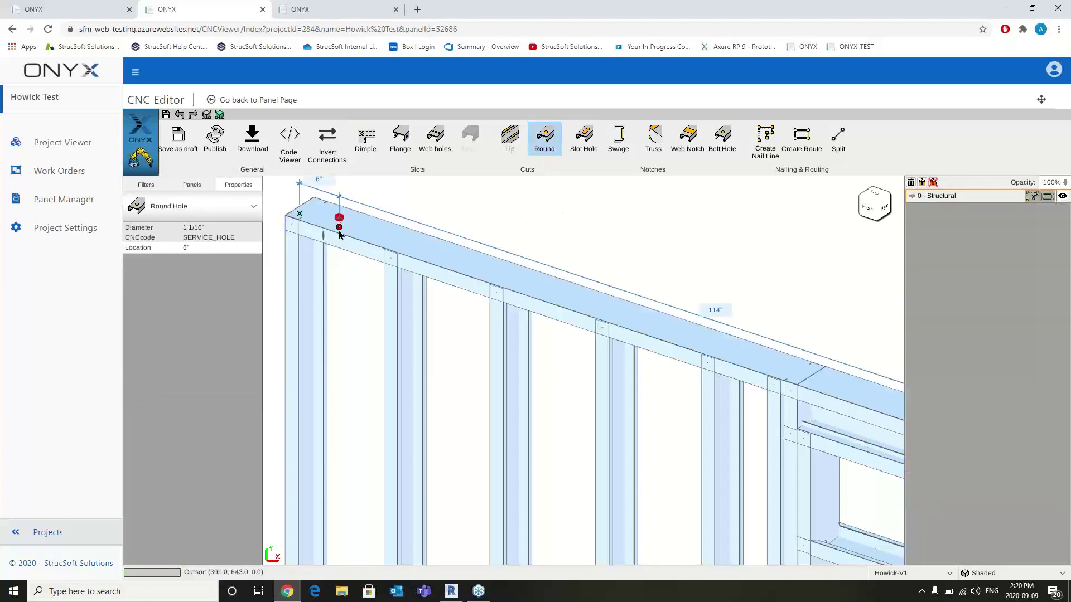
pyautogui.click(338, 222)
pyautogui.moveTo(339, 228); pyautogui.dragTo(566, 310)
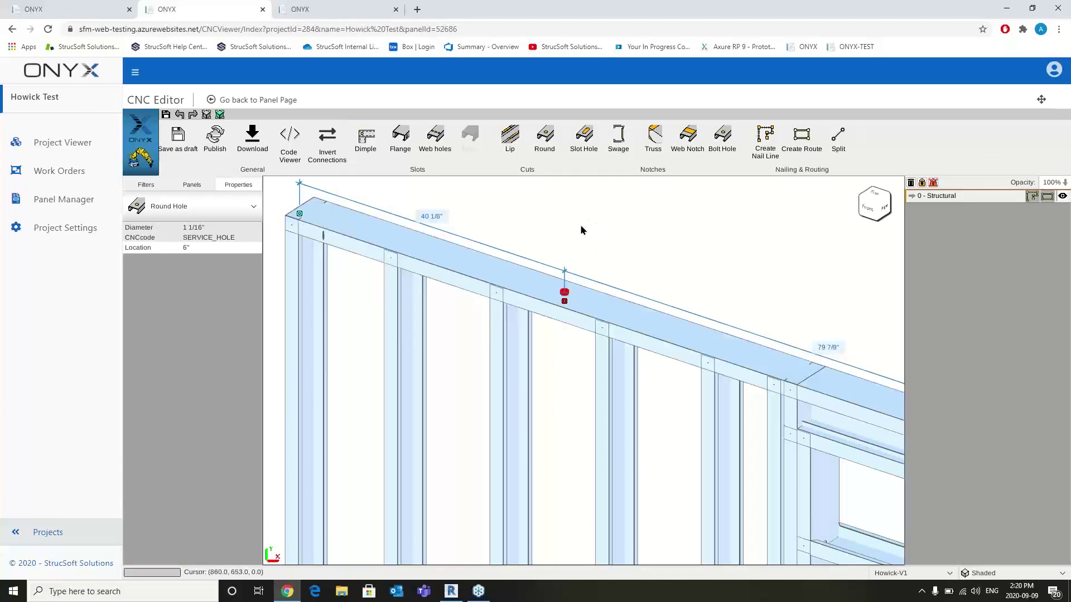
pyautogui.click(602, 252)
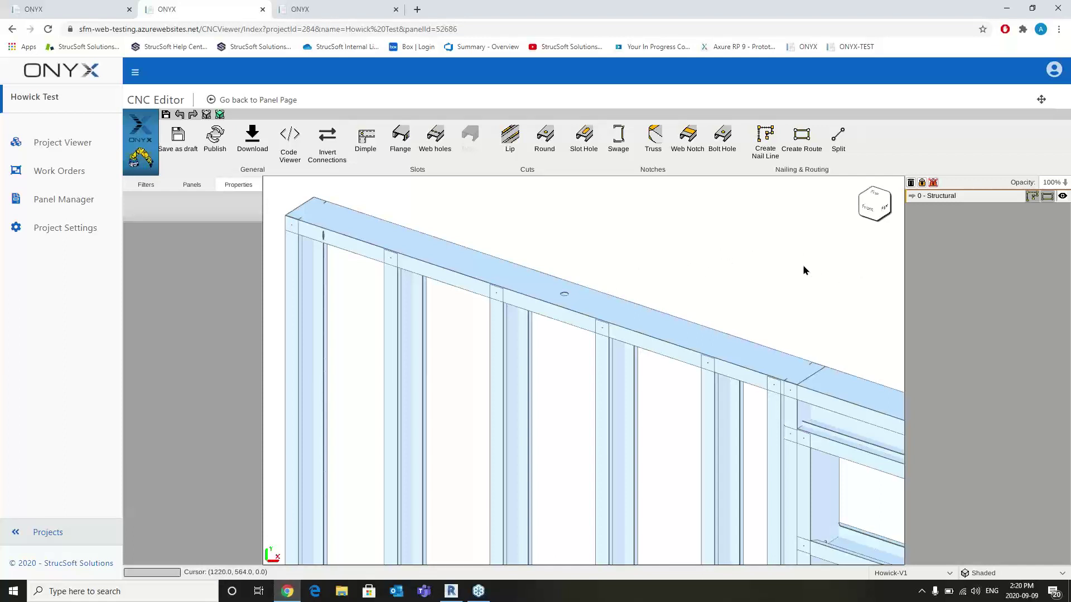
pyautogui.scroll(-1, 615, 321)
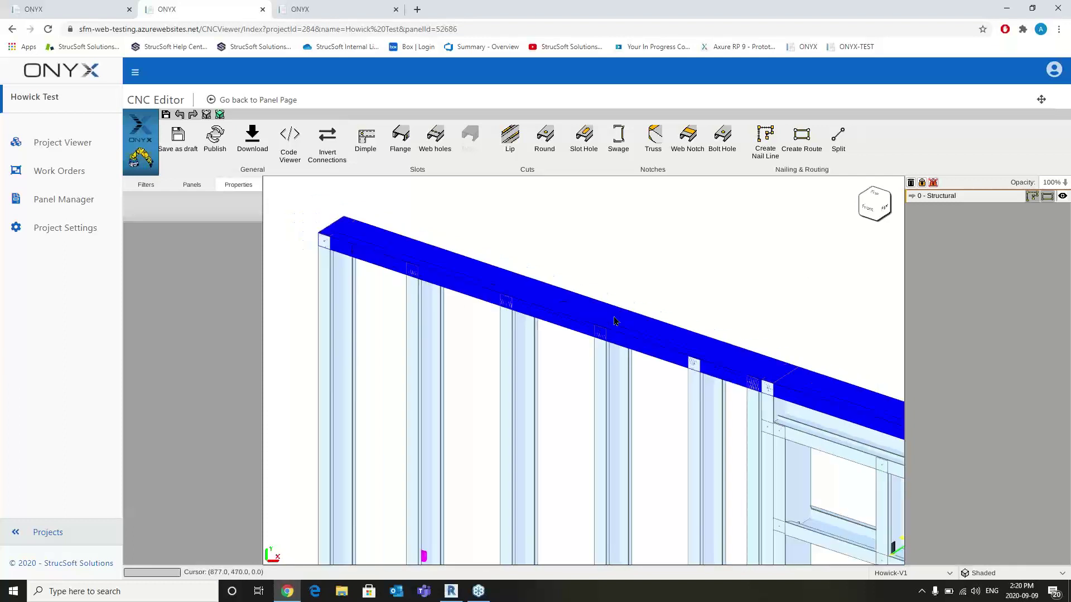
pyautogui.scroll(-2, 615, 321)
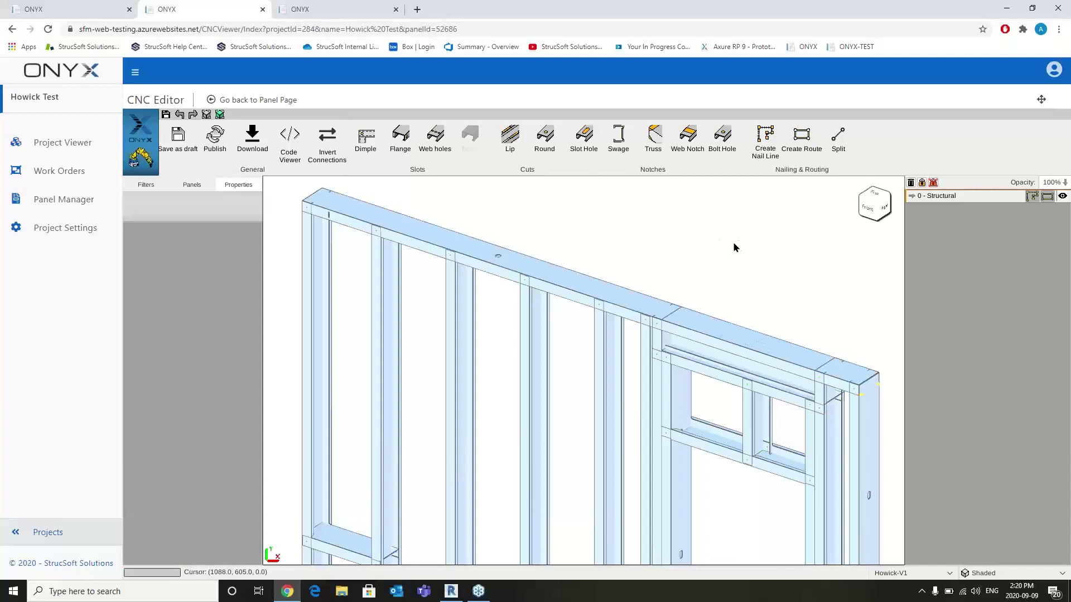
pyautogui.scroll(-3, 697, 234)
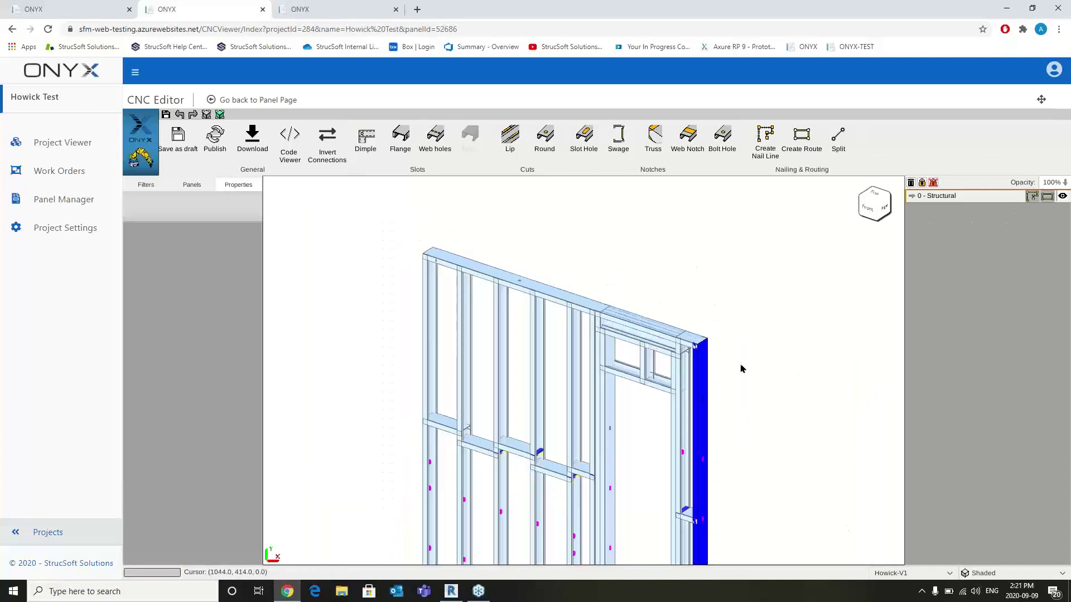
pyautogui.moveTo(741, 365); pyautogui.dragTo(766, 317, button='middle')
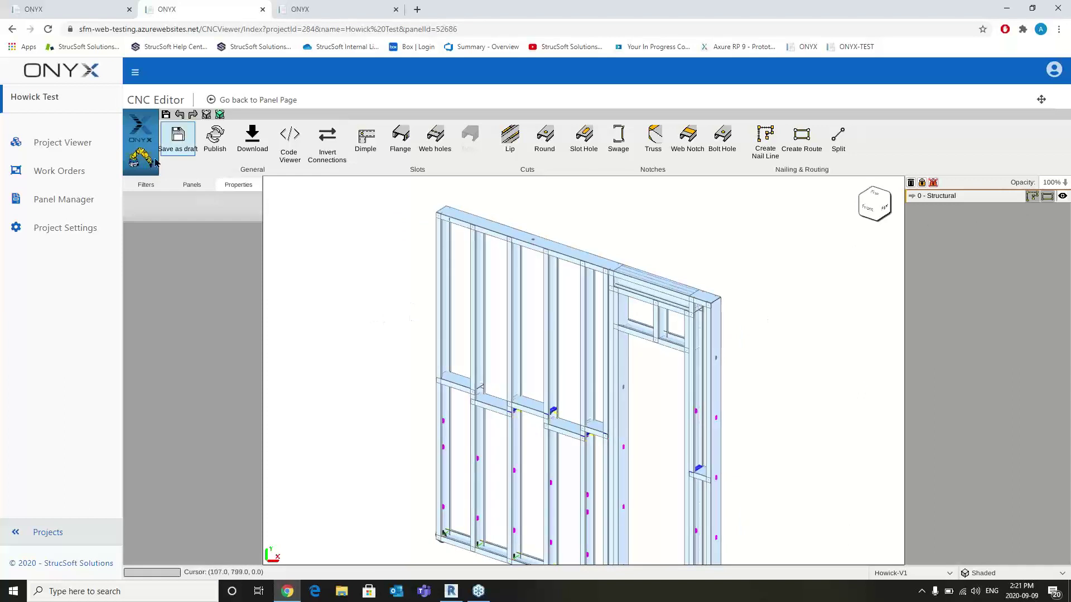
# Step: Leave the edited panel through the Panel Manager and open the project's work orders list
pyautogui.click(60, 206)
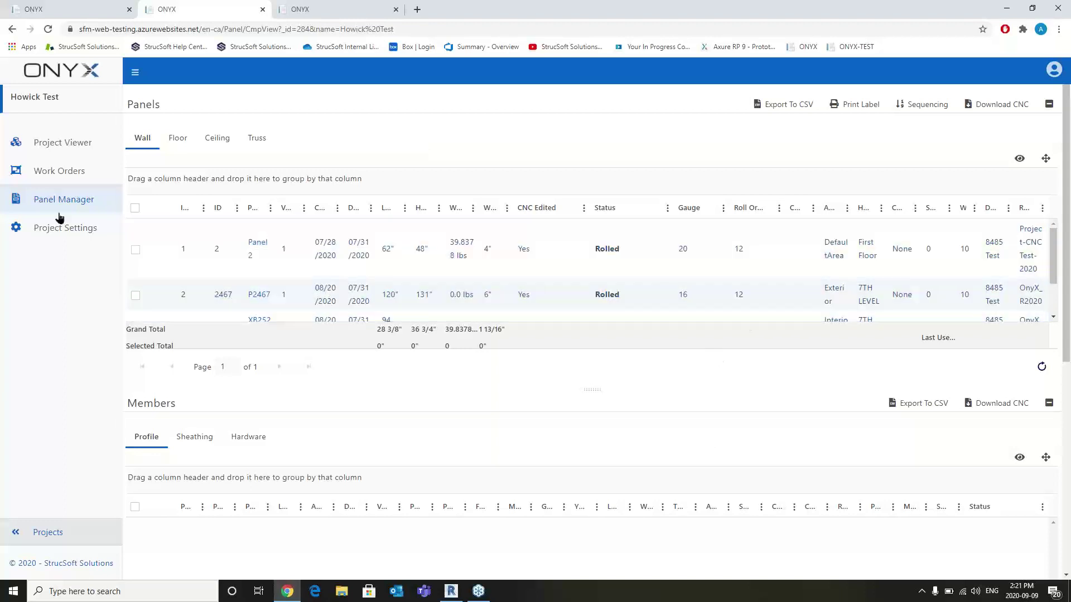
pyautogui.click(50, 171)
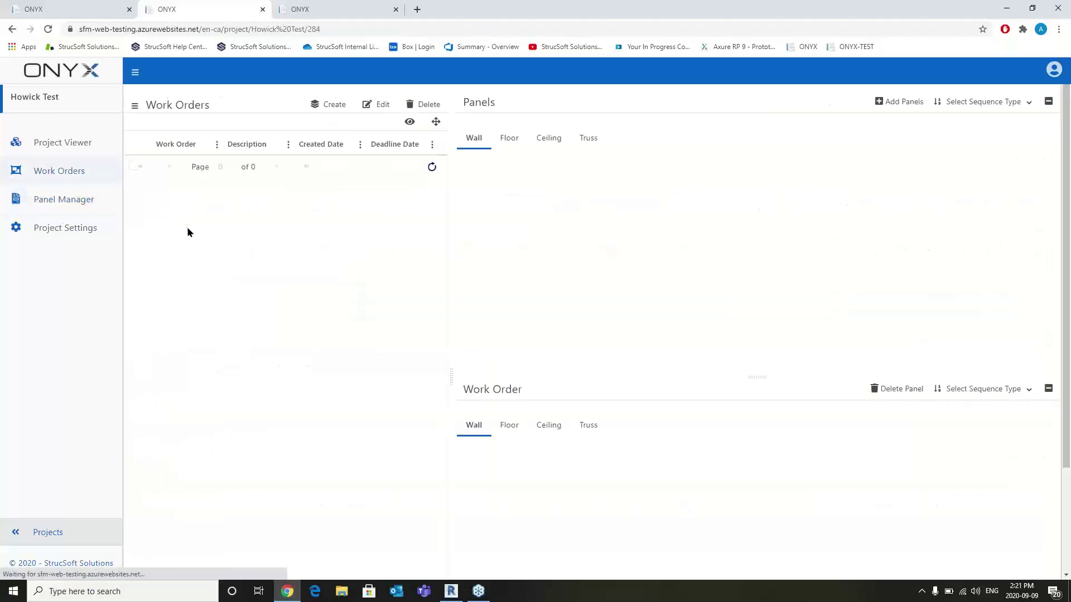
# Step: Open wall panel P2467 from the Panel Manager list, close the old list page and load the panel in the CNC Editor
pyautogui.click(304, 10)
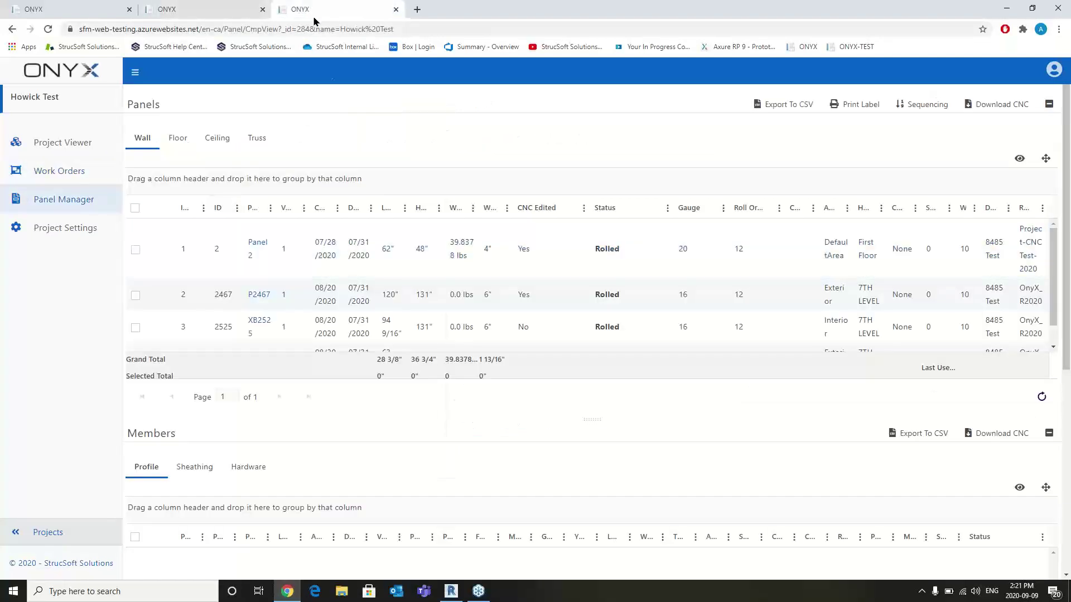
pyautogui.click(260, 295)
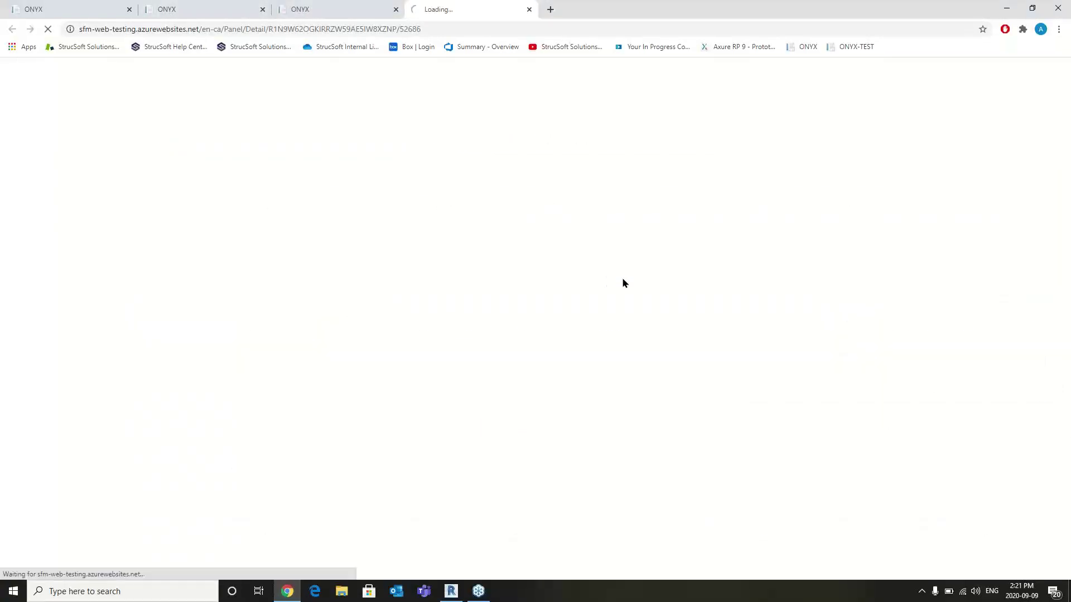
pyautogui.click(396, 10)
pyautogui.click(1039, 123)
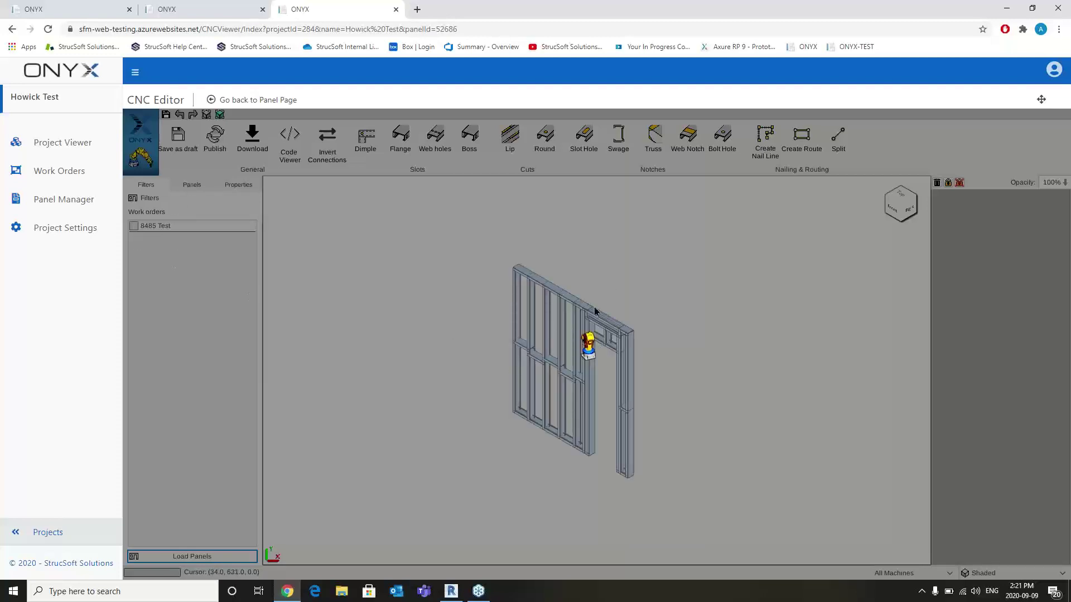
# Step: Check the project's work orders list, and return to the loaded panel to examine its vertical studs up close
pyautogui.click(205, 9)
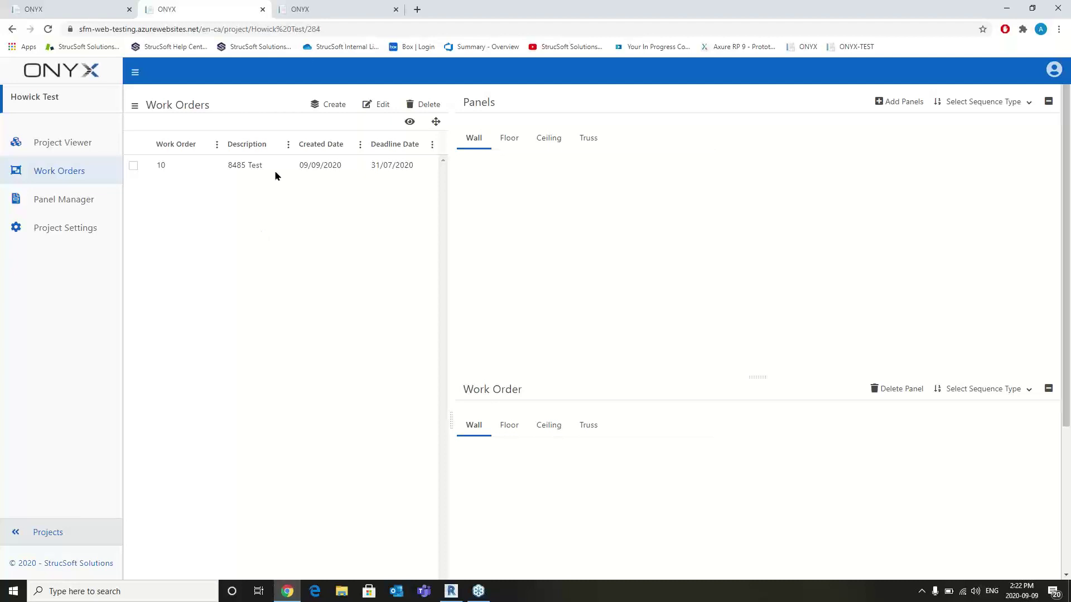
pyautogui.click(318, 11)
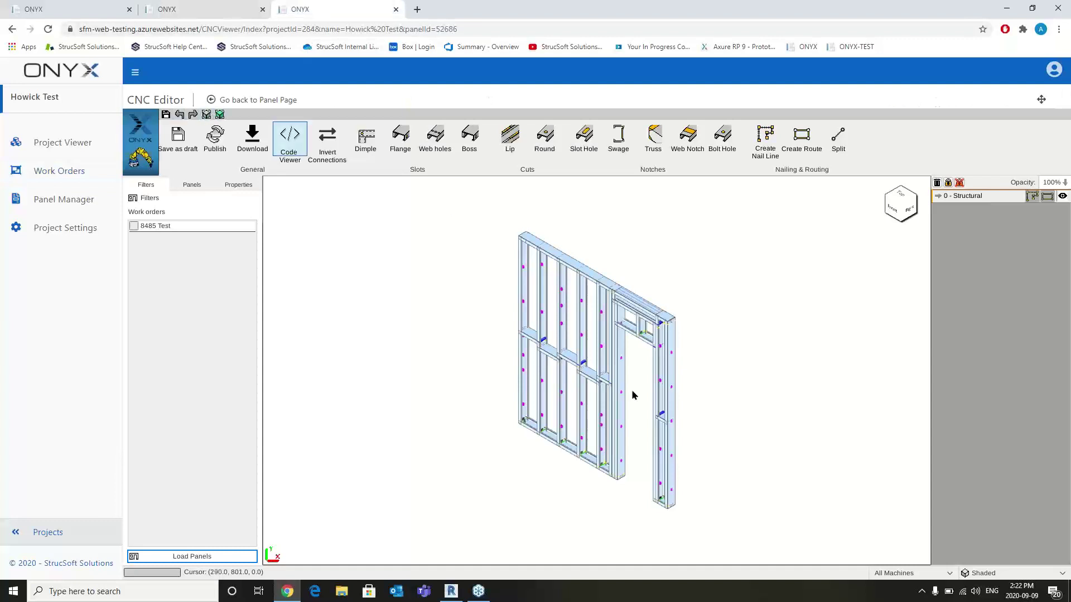
pyautogui.scroll(5, 608, 374)
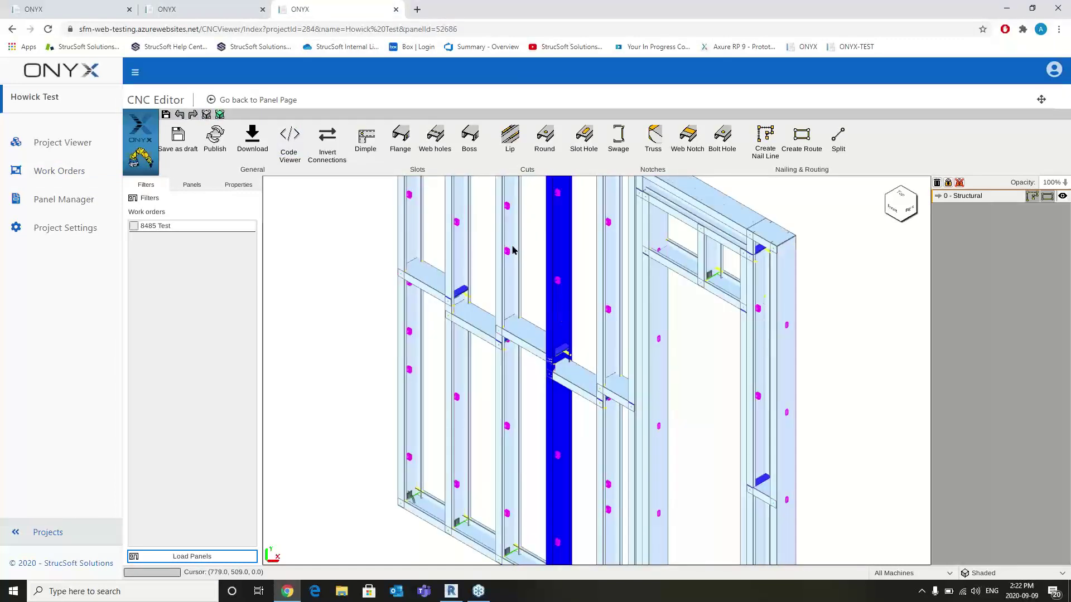
pyautogui.click(512, 251)
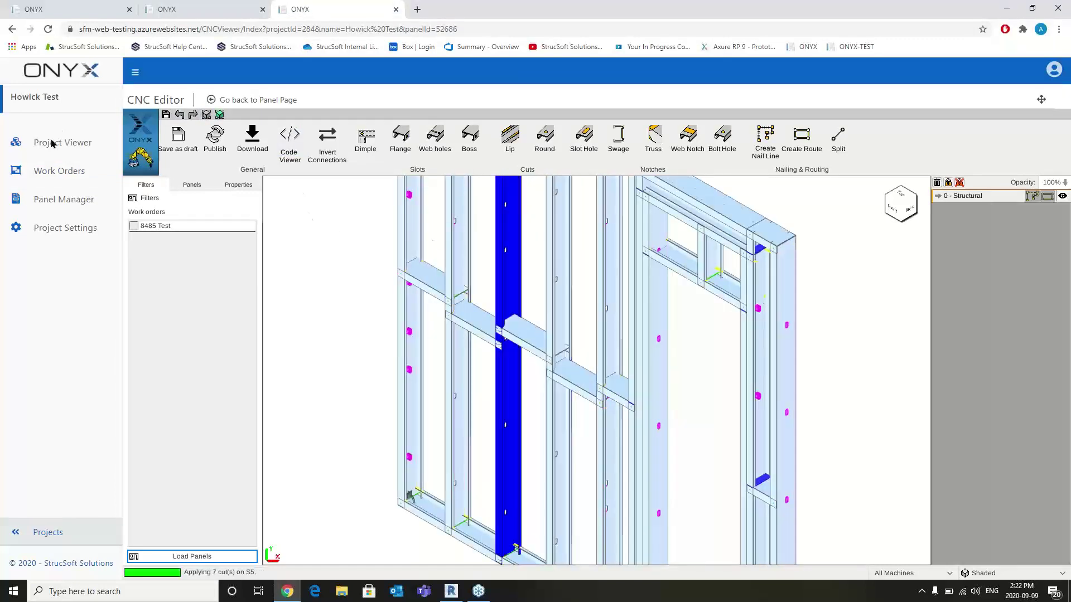